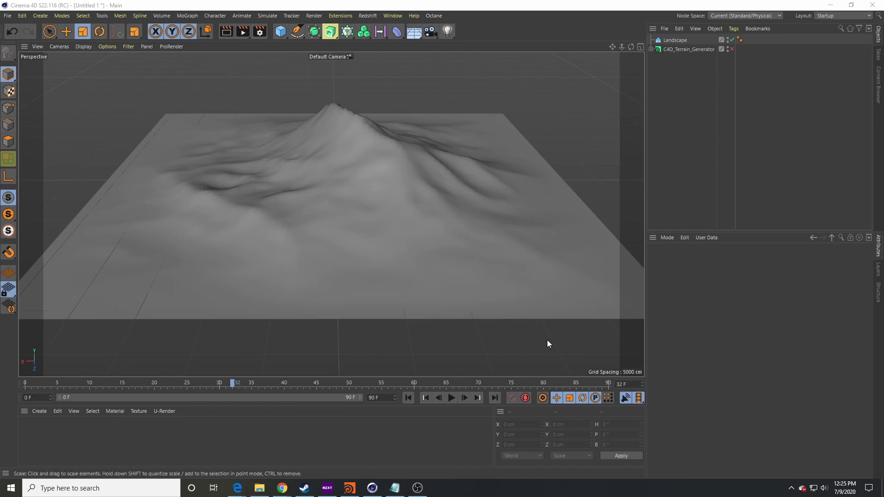
Step: Examine the Landscape object's mountain surface from several angles
{"action": "left_click", "coordinate": [431, 271]}
{"action": "left_click", "coordinate": [723, 115]}
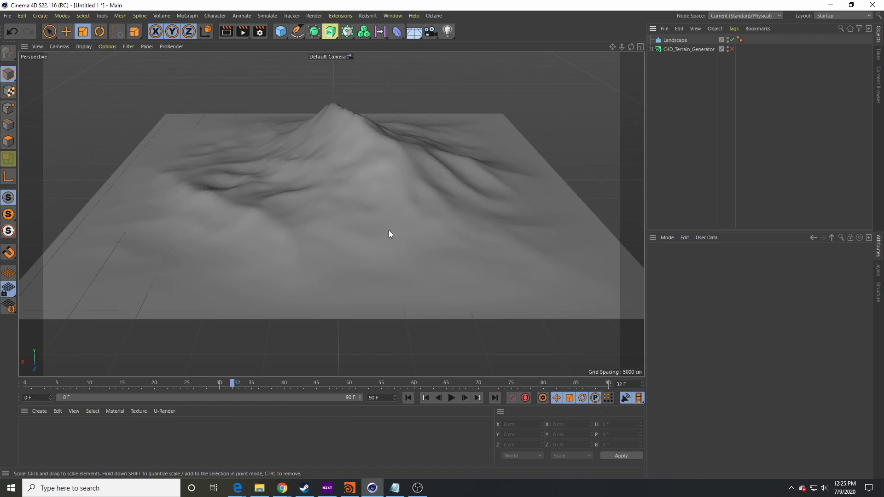
{"action": "left_click_drag", "start_coordinate": [424, 209], "coordinate": [379, 240], "text": "alt"}
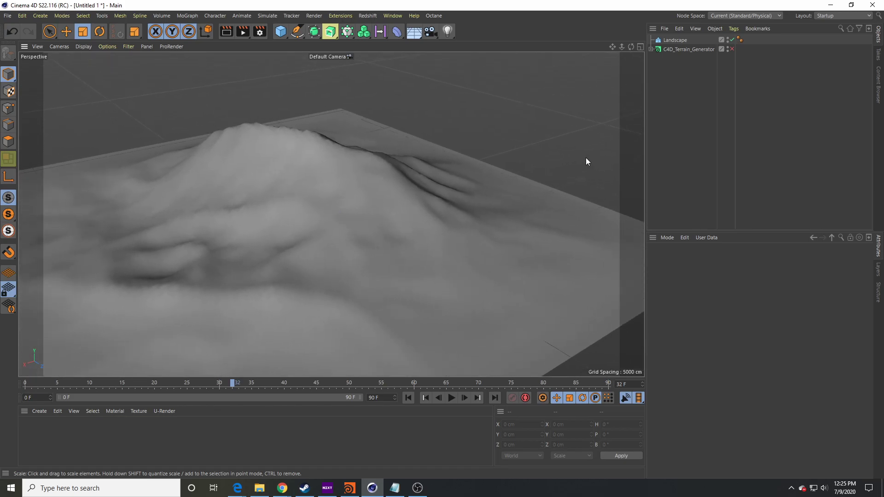
{"action": "middle_click_drag", "start_coordinate": [331, 222], "coordinate": [408, 201], "text": "alt"}
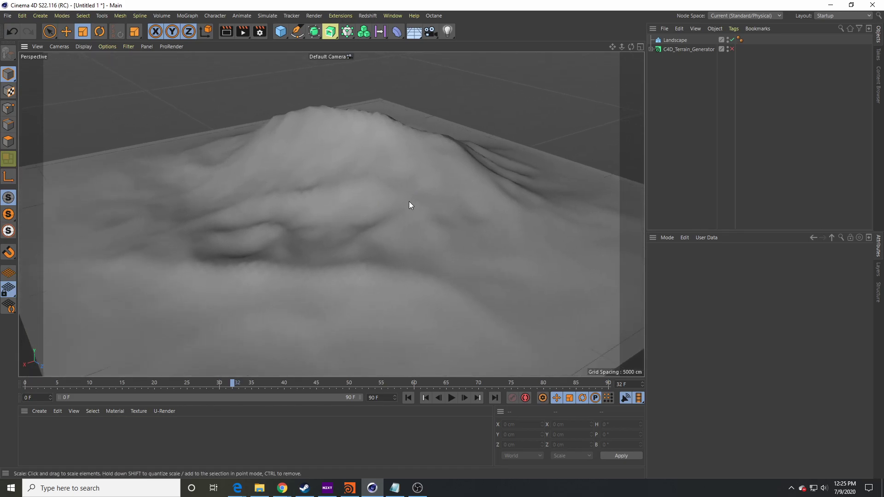
{"action": "right_click_drag", "start_coordinate": [402, 199], "coordinate": [343, 259], "text": "alt"}
{"action": "left_click_drag", "start_coordinate": [343, 258], "coordinate": [282, 257], "text": "alt"}
{"action": "middle_click_drag", "start_coordinate": [417, 235], "coordinate": [294, 255], "text": "alt"}
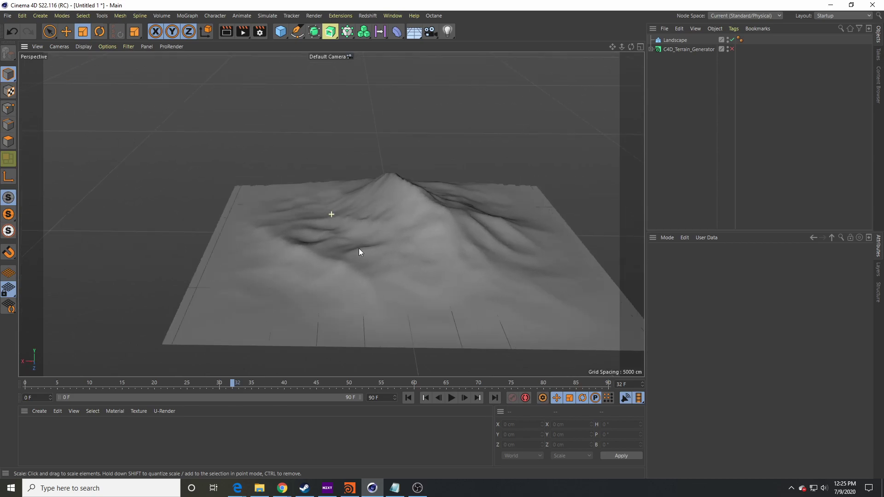
{"action": "right_click_drag", "start_coordinate": [330, 245], "coordinate": [360, 243], "text": "alt"}
{"action": "middle_click_drag", "start_coordinate": [348, 250], "coordinate": [357, 208], "text": "alt"}
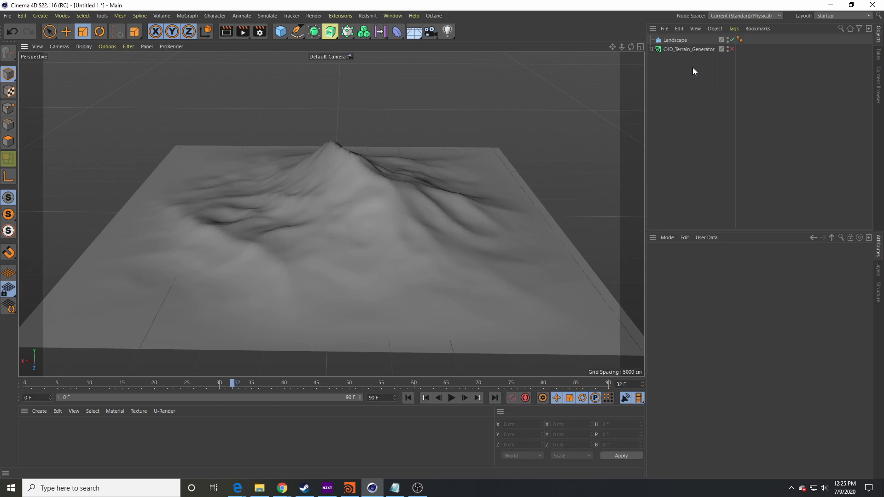
Step: Disable the Landscape object, enable C4D_Terrain_Generator, and inspect the generated terrain from several angles
{"action": "left_click", "coordinate": [731, 40]}
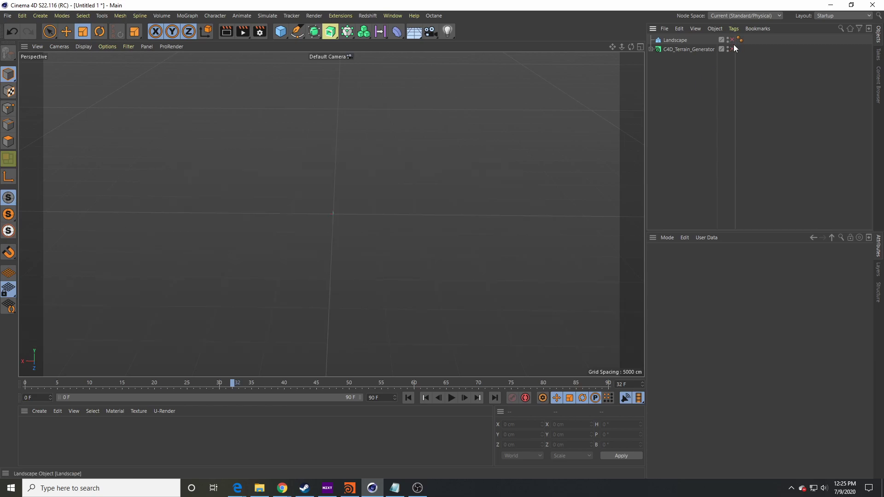
{"action": "left_click", "coordinate": [732, 48]}
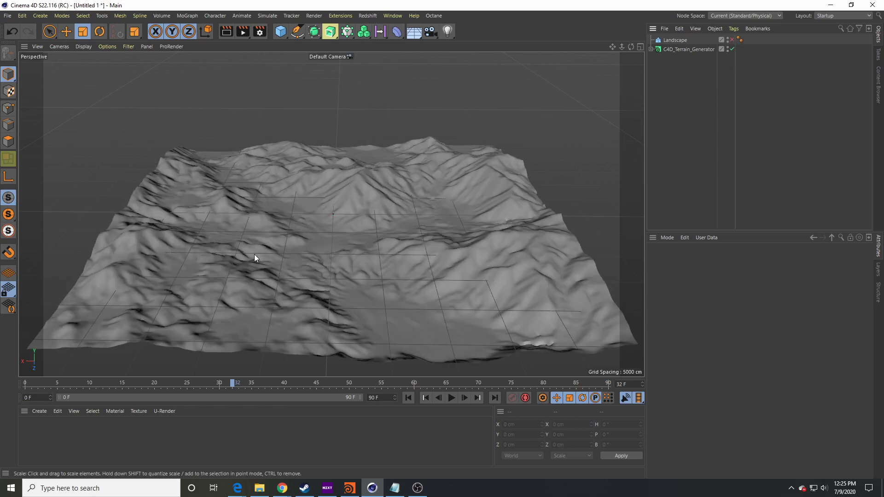
{"action": "left_click_drag", "start_coordinate": [254, 255], "coordinate": [430, 197], "text": "alt"}
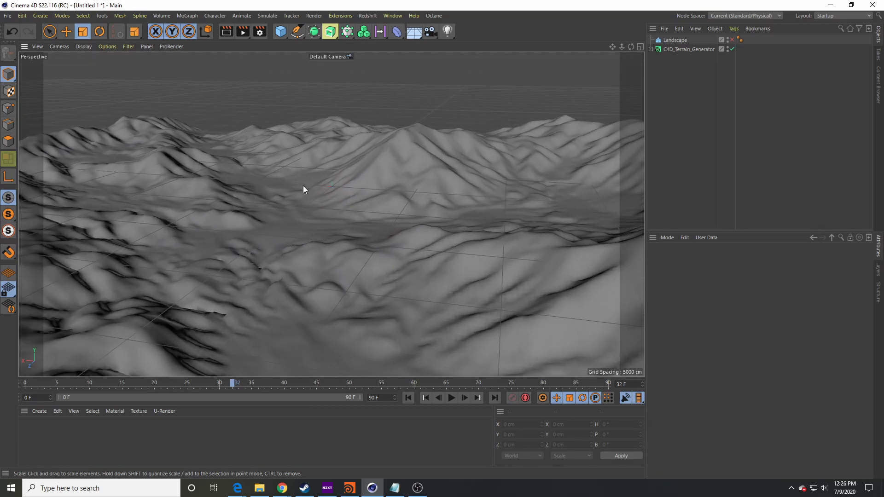
{"action": "left_click_drag", "start_coordinate": [302, 185], "coordinate": [404, 204], "text": "alt"}
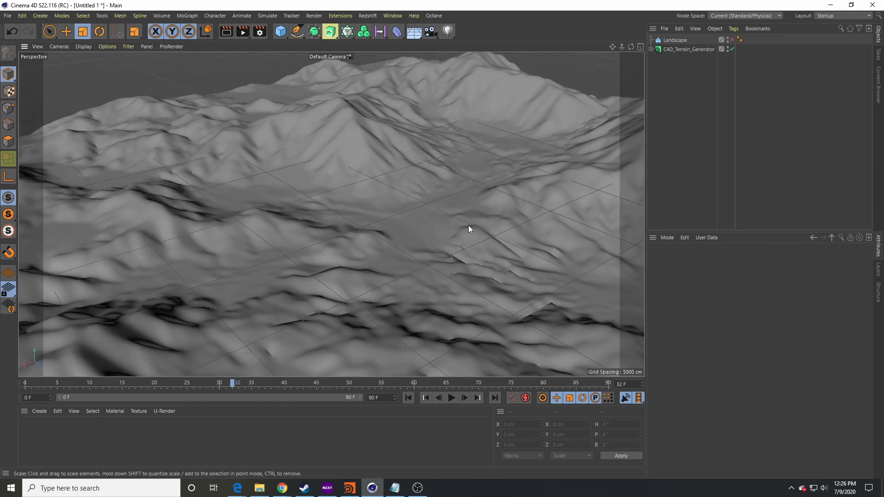
{"action": "left_click_drag", "start_coordinate": [469, 228], "coordinate": [360, 209], "text": "alt"}
{"action": "left_click_drag", "start_coordinate": [468, 229], "coordinate": [387, 224], "text": "alt"}
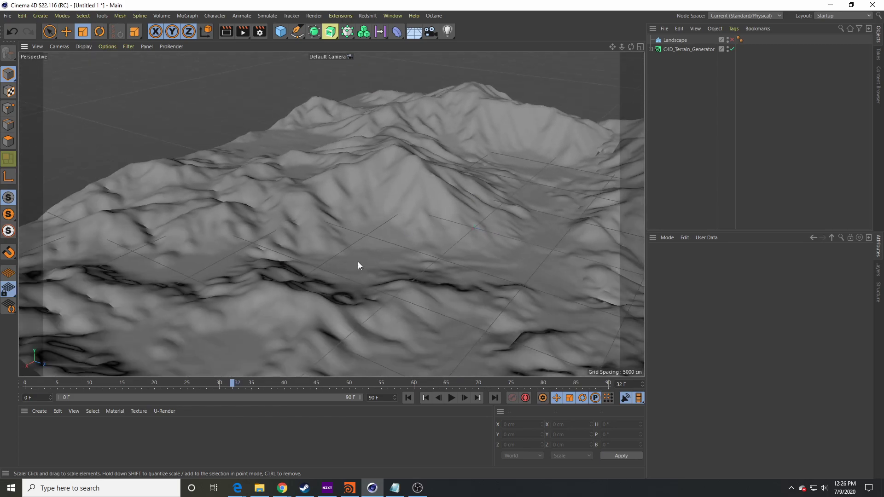
{"action": "left_click_drag", "start_coordinate": [418, 246], "coordinate": [368, 251], "text": "alt"}
Step: Return the timeline to frame 0 and inspect the starting shape of the generated terrain
{"action": "left_click", "coordinate": [409, 396]}
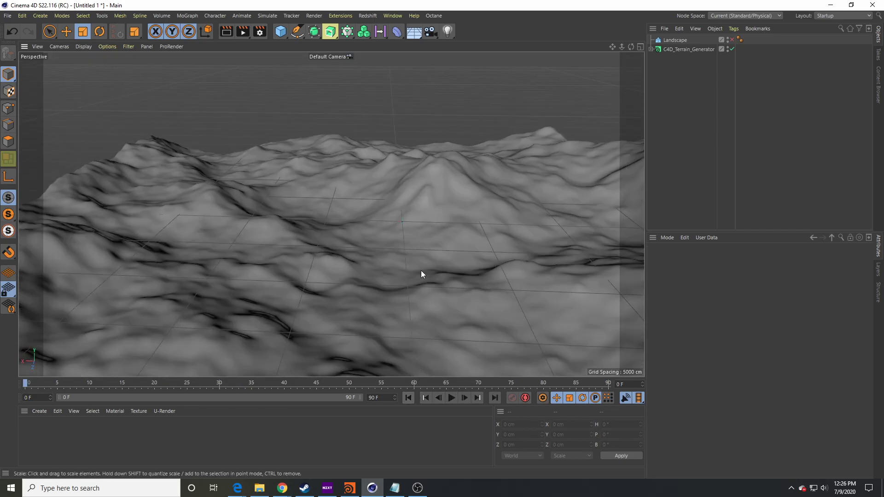
{"action": "right_click_drag", "start_coordinate": [498, 215], "coordinate": [463, 231], "text": "alt"}
{"action": "middle_click_drag", "start_coordinate": [448, 241], "coordinate": [399, 238], "text": "alt"}
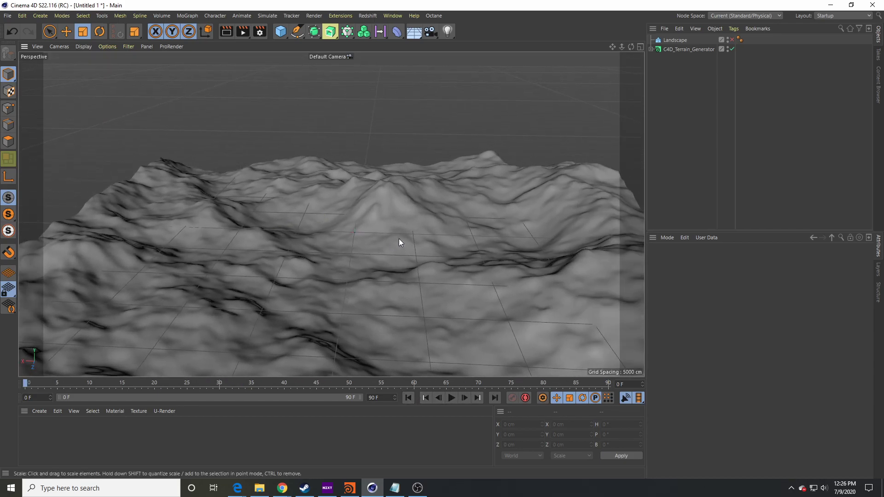
{"action": "right_click_drag", "start_coordinate": [398, 238], "coordinate": [361, 253], "text": "alt"}
{"action": "left_click_drag", "start_coordinate": [361, 253], "coordinate": [382, 246], "text": "alt"}
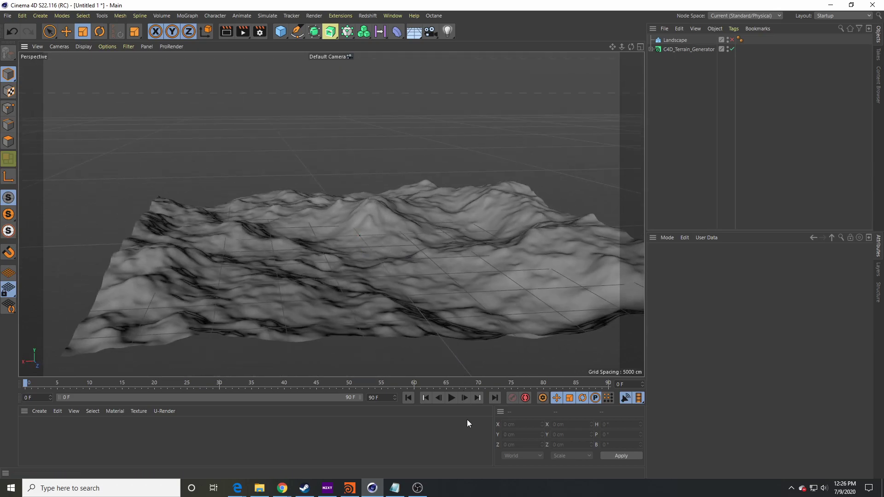
Step: Play the erosion simulation forward to frame 34 and examine the eroded terrain up close
{"action": "left_click", "coordinate": [451, 402]}
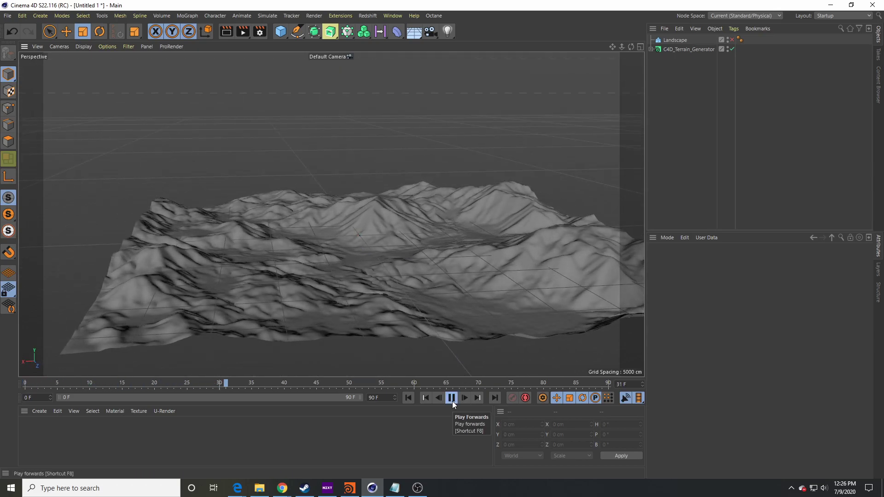
{"action": "left_click", "coordinate": [451, 398]}
{"action": "left_click_drag", "start_coordinate": [475, 250], "coordinate": [373, 269], "text": "alt"}
{"action": "right_click_drag", "start_coordinate": [394, 260], "coordinate": [483, 242], "text": "alt"}
{"action": "left_click_drag", "start_coordinate": [410, 249], "coordinate": [498, 239], "text": "alt"}
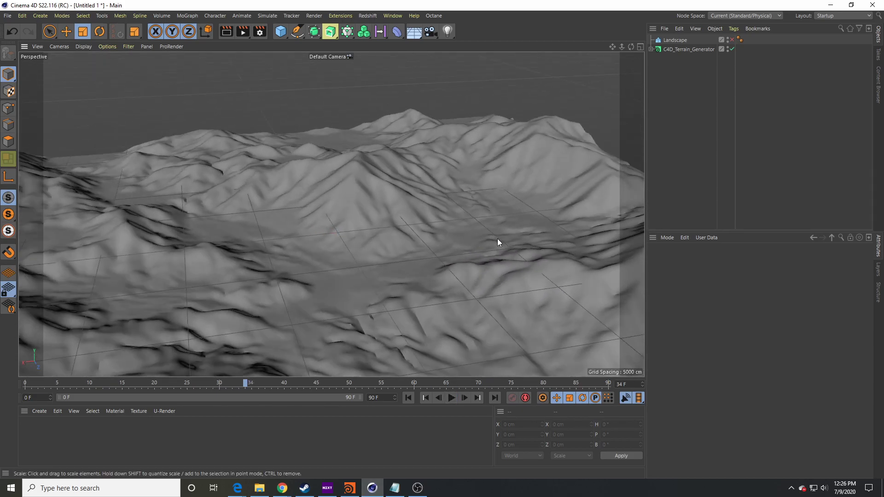
{"action": "right_click_drag", "start_coordinate": [497, 239], "coordinate": [463, 252], "text": "alt"}
{"action": "left_click_drag", "start_coordinate": [464, 256], "coordinate": [418, 243], "text": "alt"}
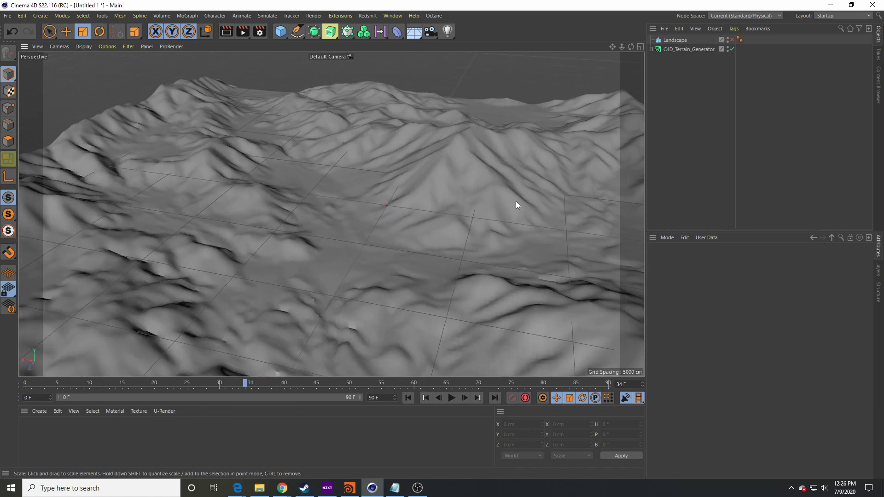
Step: Expand C4D_Terrain_Generator, check its child's asset properties, and display the generator's own asset settings
{"action": "left_click", "coordinate": [651, 50]}
{"action": "left_click", "coordinate": [682, 58]}
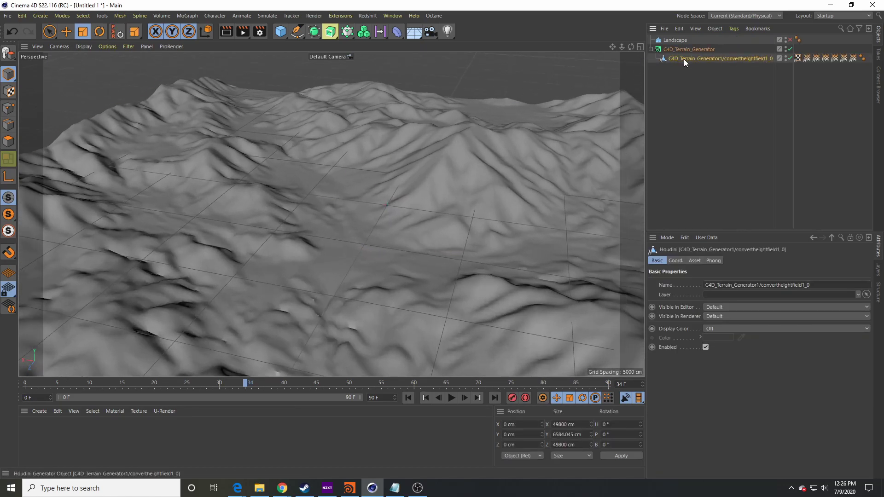
{"action": "left_click", "coordinate": [694, 261]}
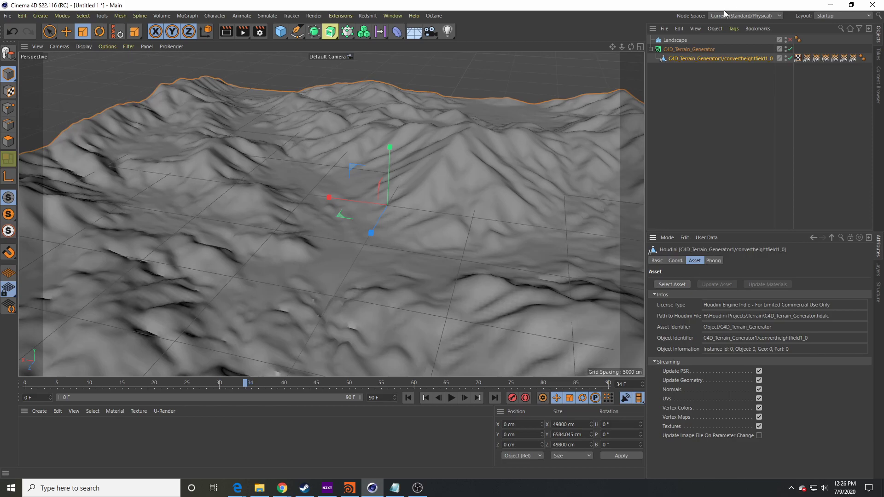
{"action": "left_click", "coordinate": [694, 49]}
{"action": "scroll", "coordinate": [832, 283], "scroll_direction": "down", "scroll_amount": 2}
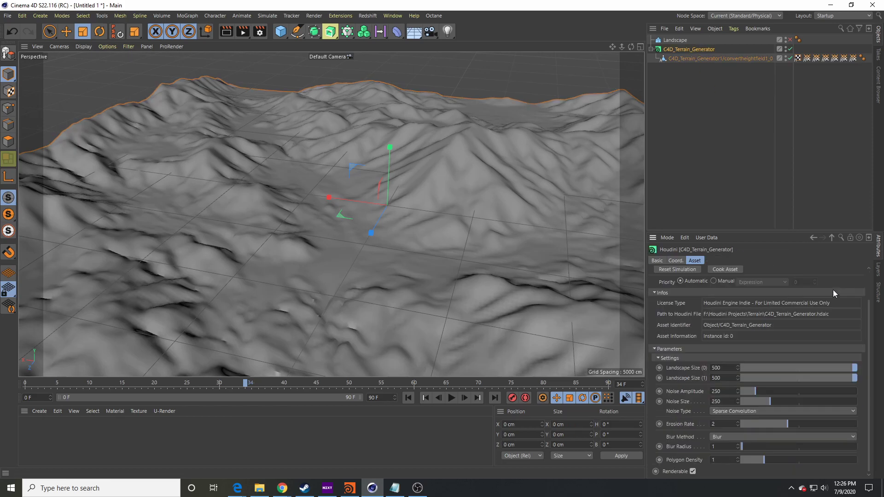
Step: Set both Landscape Size values of the terrain generator to 250 and return the timeline to frame 0
{"action": "left_click_drag", "start_coordinate": [721, 368], "coordinate": [665, 349]}
{"action": "type", "text": "25"}
{"action": "left_click", "coordinate": [408, 398]}
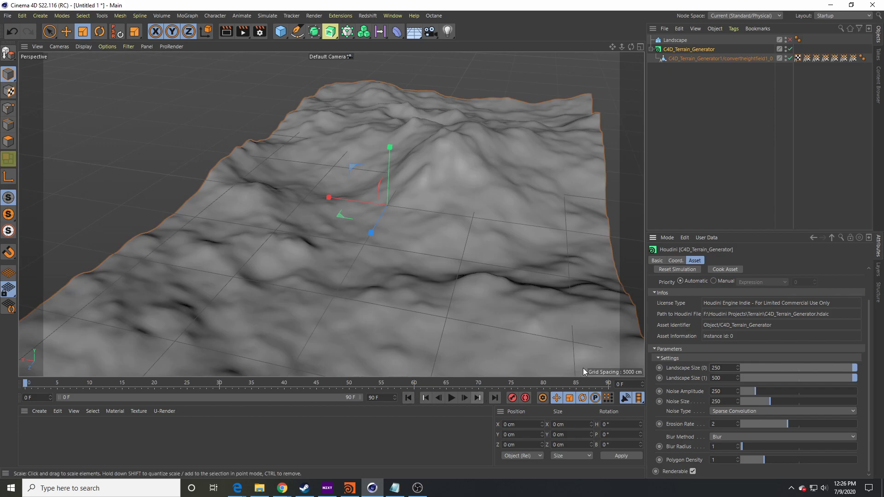
{"action": "double_click", "coordinate": [730, 378]}
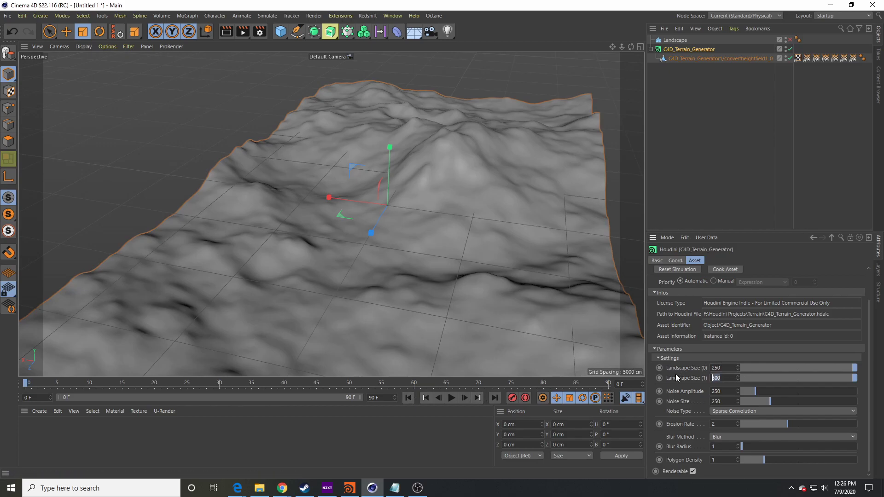
{"action": "type", "text": "250"}
{"action": "key", "text": "Return"}
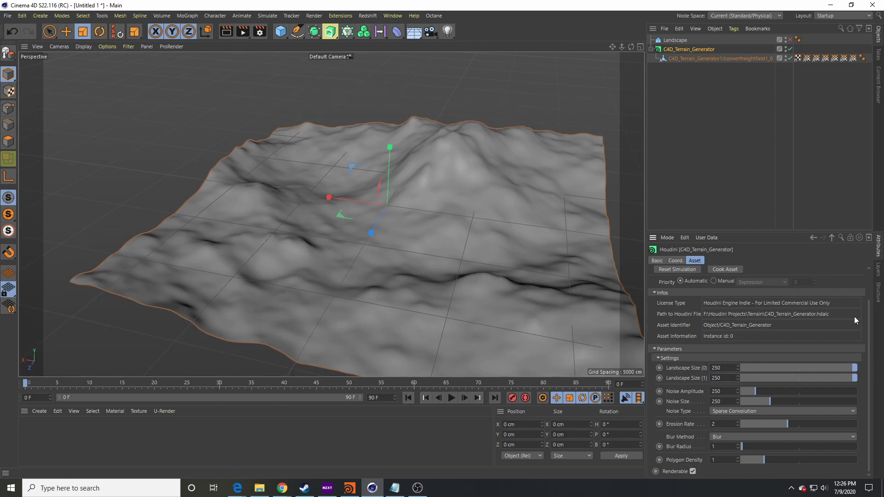
{"action": "left_click_drag", "start_coordinate": [419, 242], "coordinate": [444, 234], "text": "alt"}
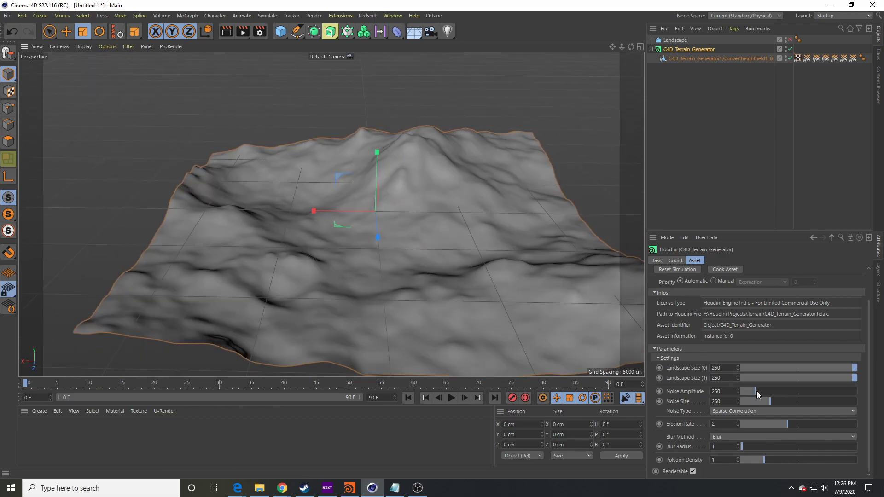
Step: Try a Noise Amplitude of about 185, undo it, and raise the Noise Size to about 431
{"action": "mouse_move", "coordinate": [758, 393]}
{"action": "left_mouse_down"}
{"action": "mouse_move", "coordinate": [785, 394]}
{"action": "mouse_move", "coordinate": [744, 393]}
{"action": "mouse_move", "coordinate": [751, 393]}
{"action": "left_mouse_up"}
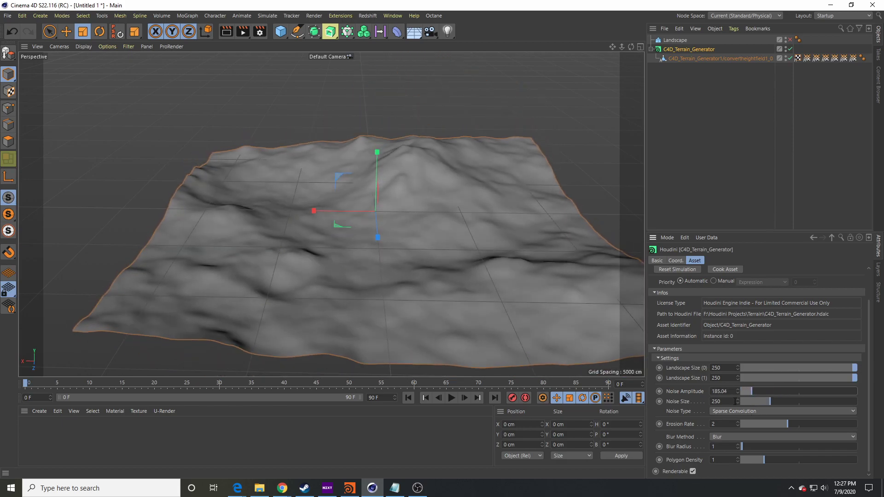
{"action": "key", "text": "ctrl+z"}
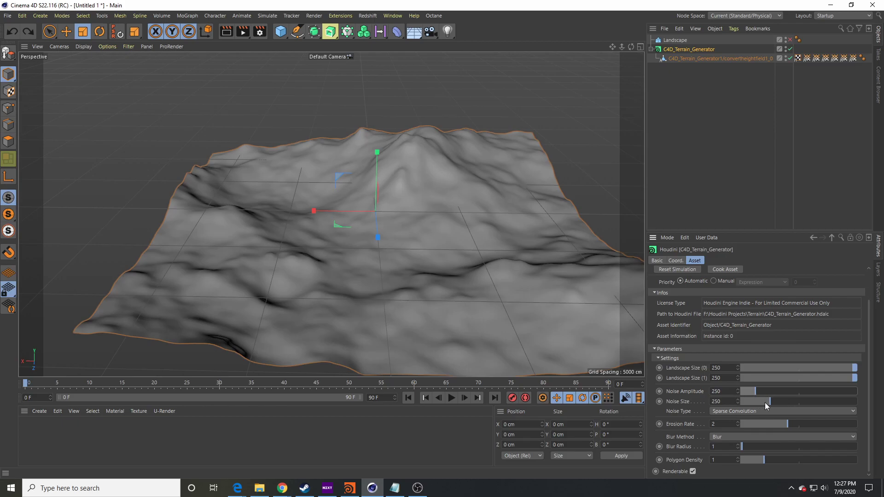
{"action": "left_click_drag", "start_coordinate": [765, 403], "coordinate": [797, 405]}
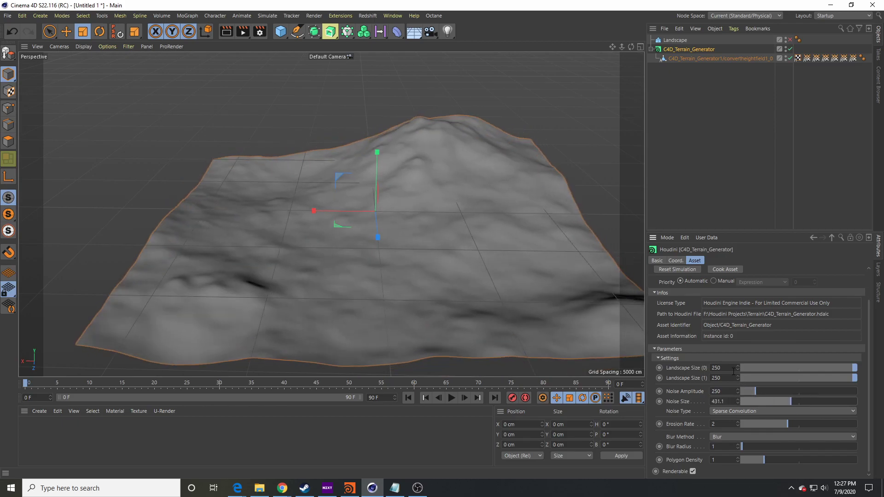
Step: Set both Landscape Size values of the terrain generator to 500
{"action": "double_click", "coordinate": [733, 371]}
{"action": "type", "text": "500"}
{"action": "key", "text": "Return"}
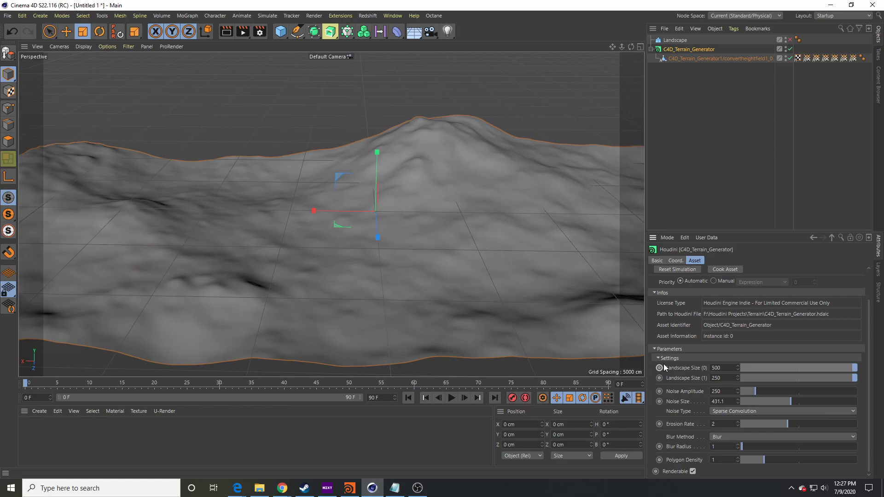
{"action": "key", "text": "Tab"}
{"action": "type", "text": "5"}
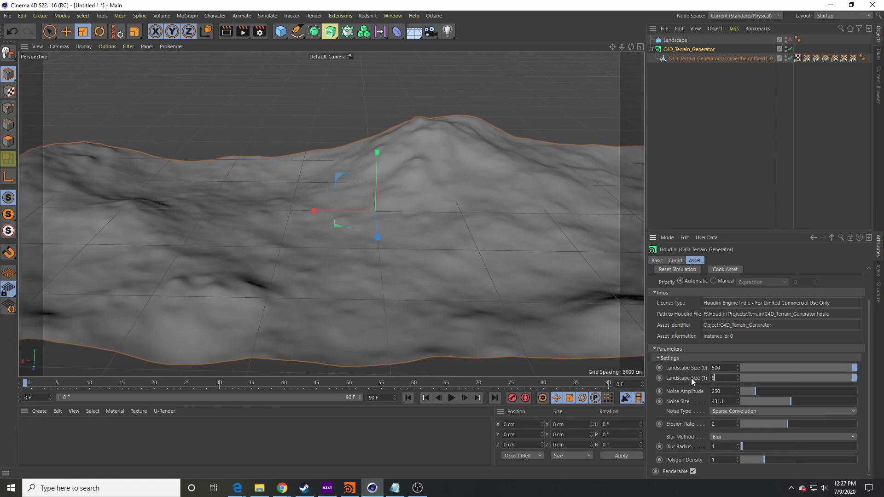
{"action": "type", "text": "00"}
{"action": "key", "text": "Return"}
{"action": "left_click_drag", "start_coordinate": [371, 258], "coordinate": [420, 264], "text": "alt"}
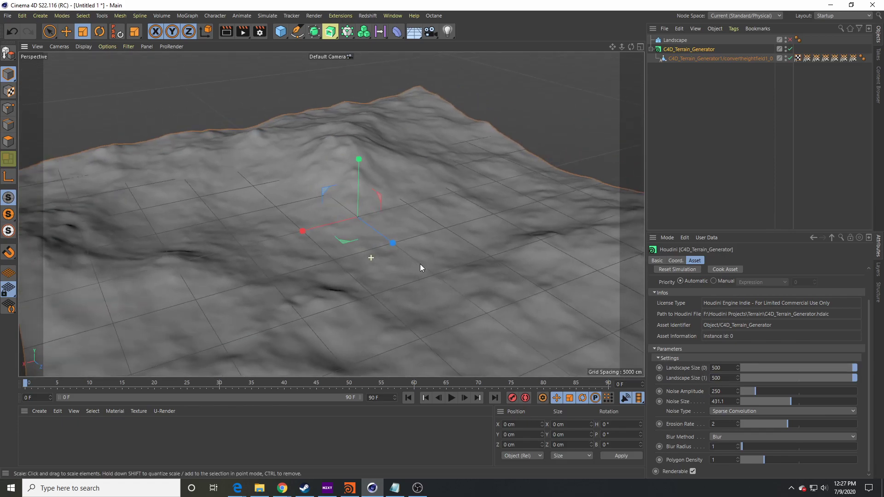
Step: Try a Noise Size of about 187, undo it, and redo the Landscape Size change that was undone too far
{"action": "left_click_drag", "start_coordinate": [794, 403], "coordinate": [762, 399]}
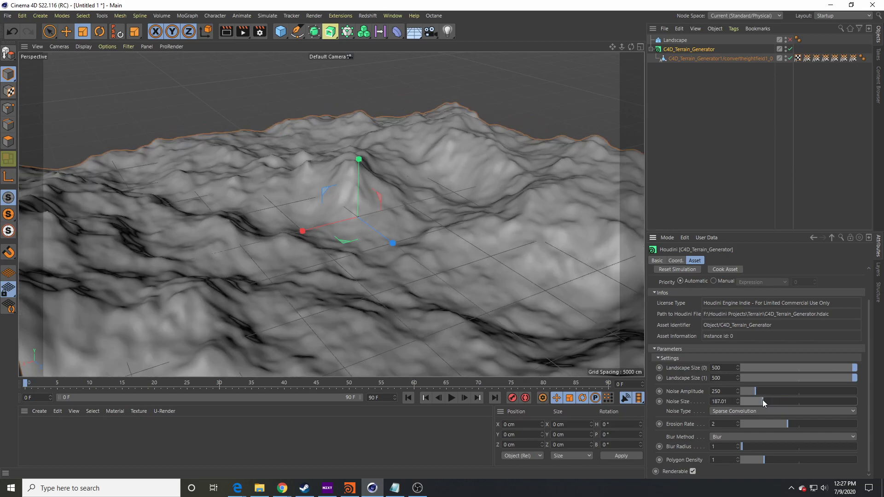
{"action": "key", "text": "ctrl+z"}
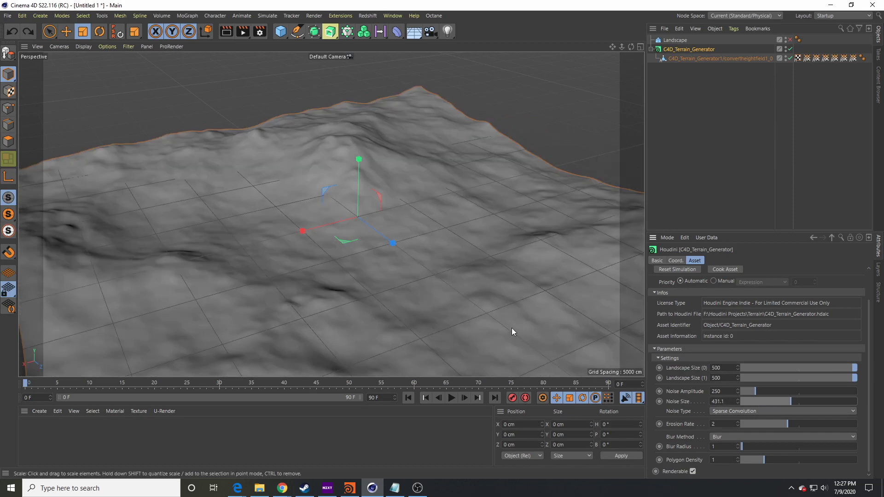
{"action": "key", "text": "ctrl+z"}
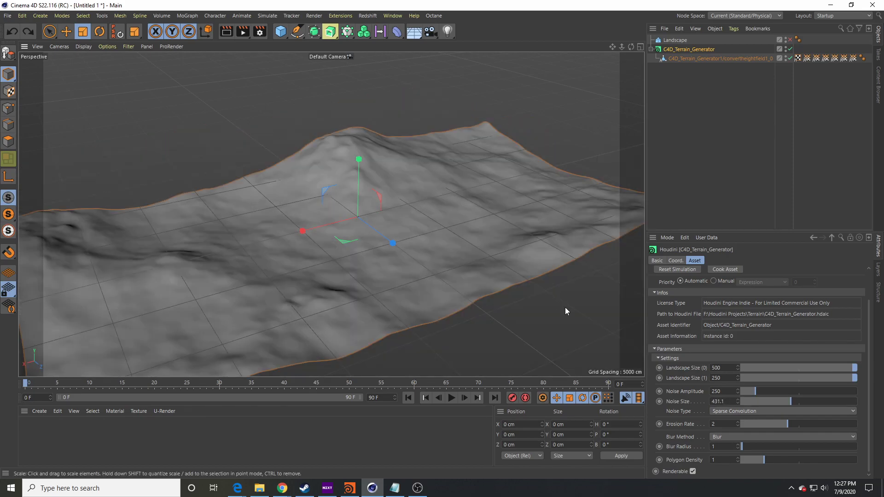
{"action": "key", "text": "ctrl+y"}
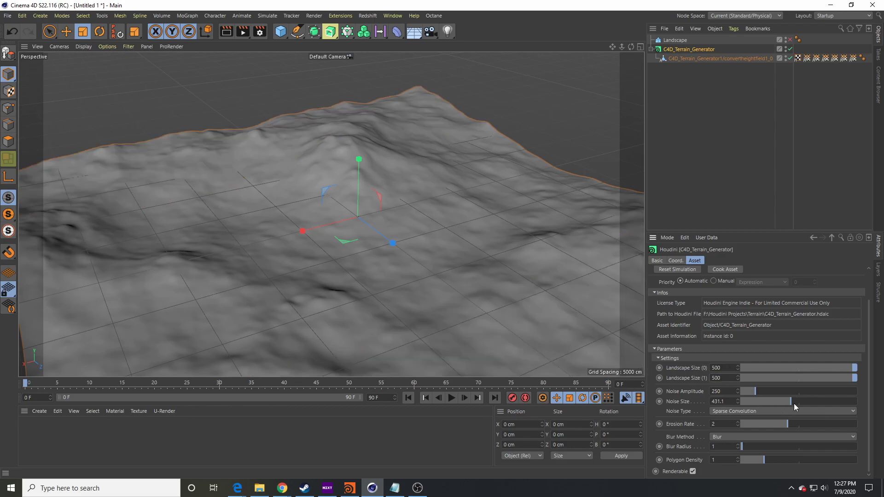
Step: Lower the terrain generator's Noise Size to about 159 and check the available Noise Type options
{"action": "left_click_drag", "start_coordinate": [792, 402], "coordinate": [758, 405]}
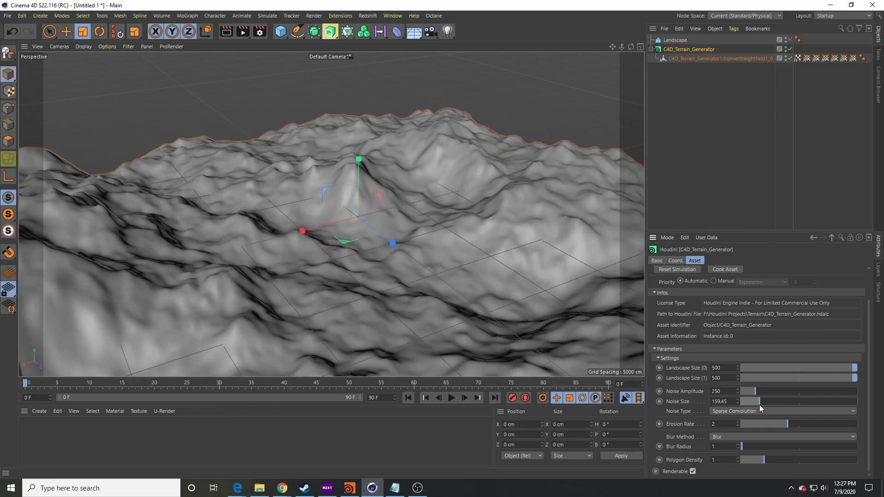
{"action": "left_click_drag", "start_coordinate": [286, 272], "coordinate": [377, 273], "text": "alt"}
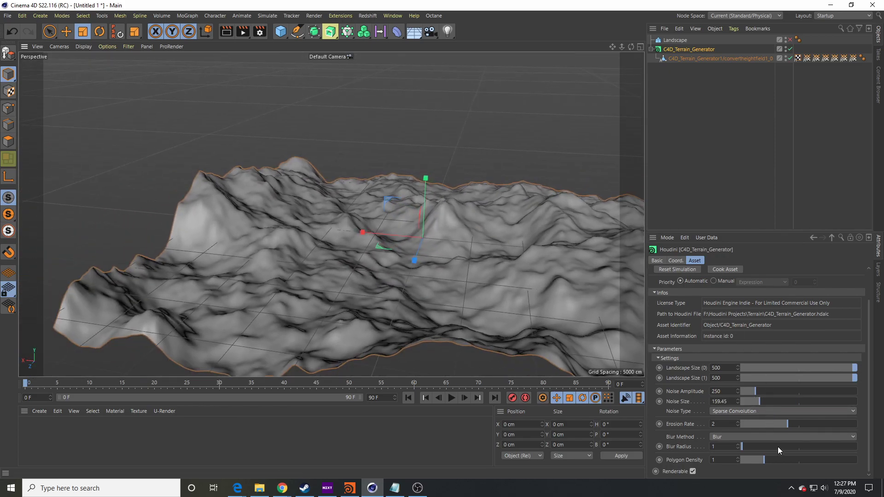
{"action": "left_click", "coordinate": [754, 411]}
{"action": "left_click", "coordinate": [740, 309]}
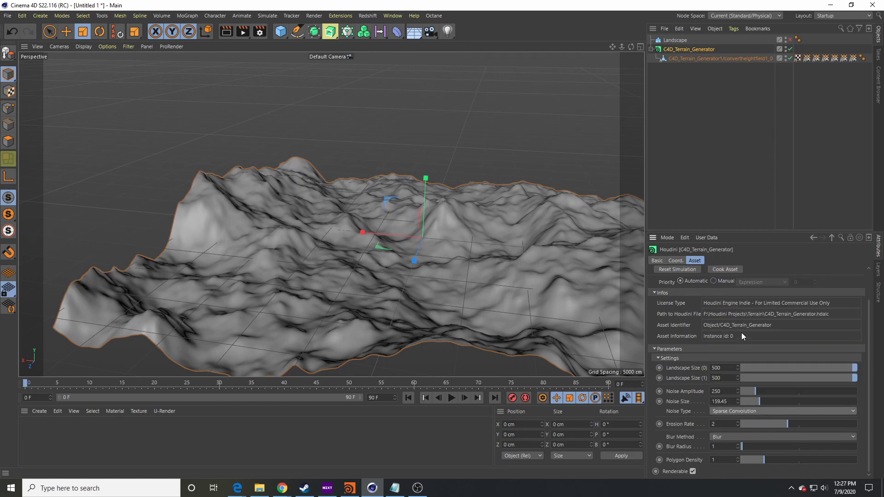
Step: Try the Simplex (Improved Perlin), Perlin and Manhattan Worley (cellular) F1 noise types, and return the Noise Type to Sparse Convolution
{"action": "left_click", "coordinate": [755, 411]}
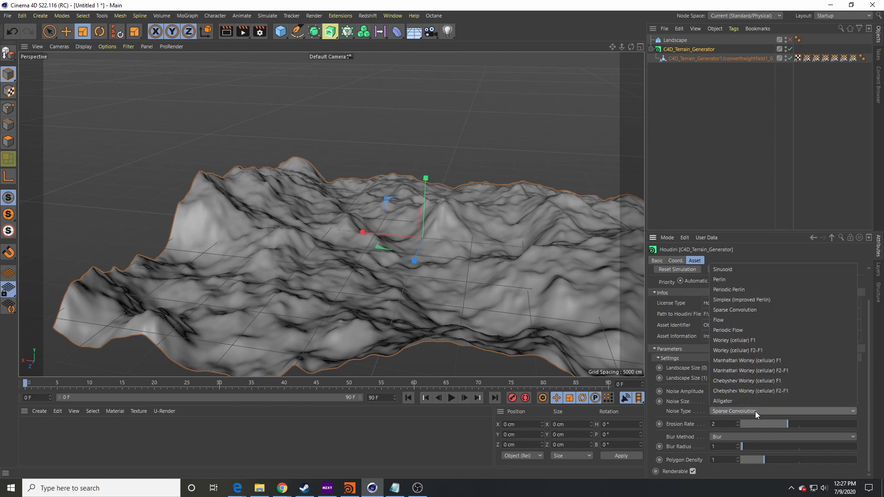
{"action": "left_click", "coordinate": [758, 313]}
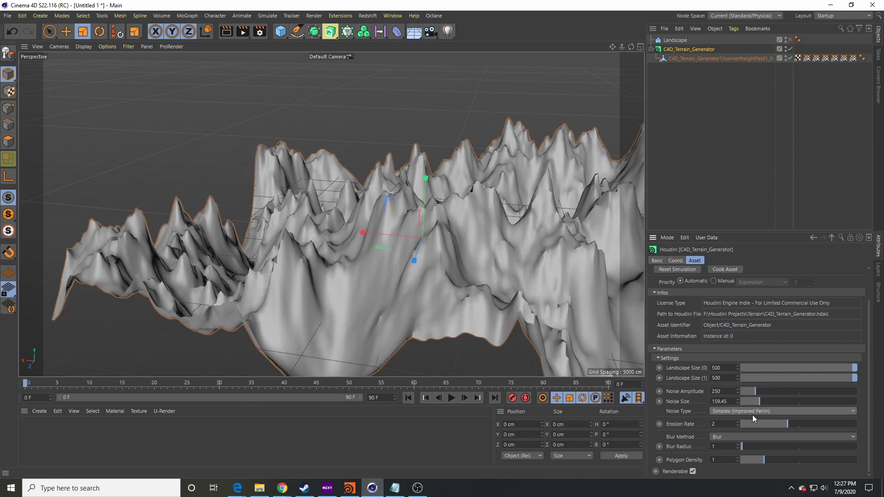
{"action": "left_click", "coordinate": [758, 412]}
{"action": "left_click", "coordinate": [754, 287]}
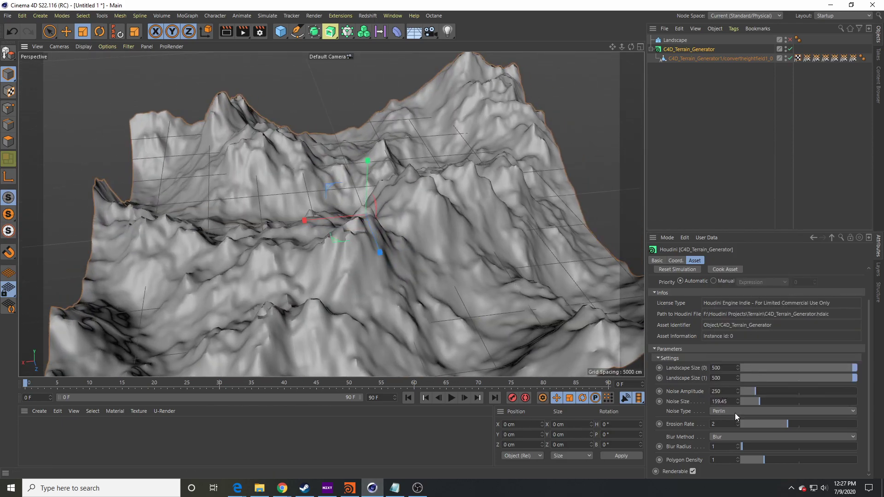
{"action": "left_click", "coordinate": [734, 411]}
{"action": "left_click", "coordinate": [751, 355]}
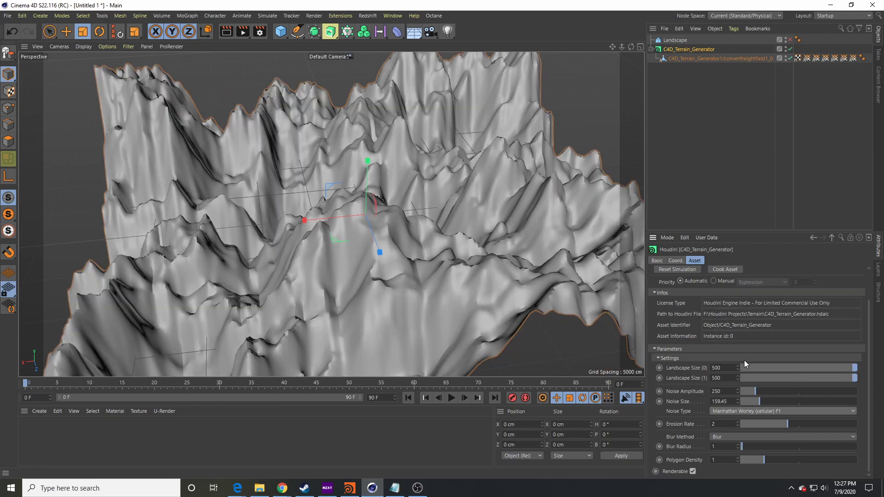
{"action": "left_click", "coordinate": [749, 410]}
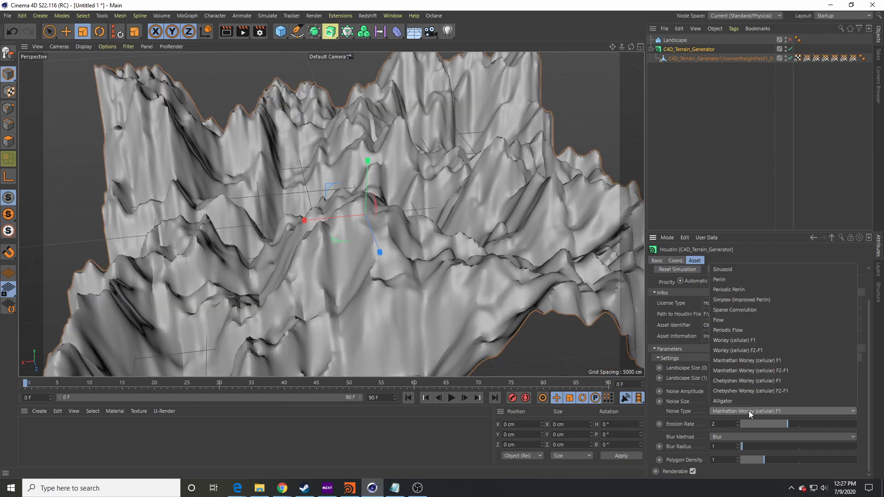
{"action": "left_click", "coordinate": [761, 310]}
Step: Reset the terrain generator's Noise Size to its default value
{"action": "left_click_drag", "start_coordinate": [568, 308], "coordinate": [396, 253], "text": "alt"}
{"action": "right_click_drag", "start_coordinate": [396, 253], "coordinate": [448, 246], "text": "alt"}
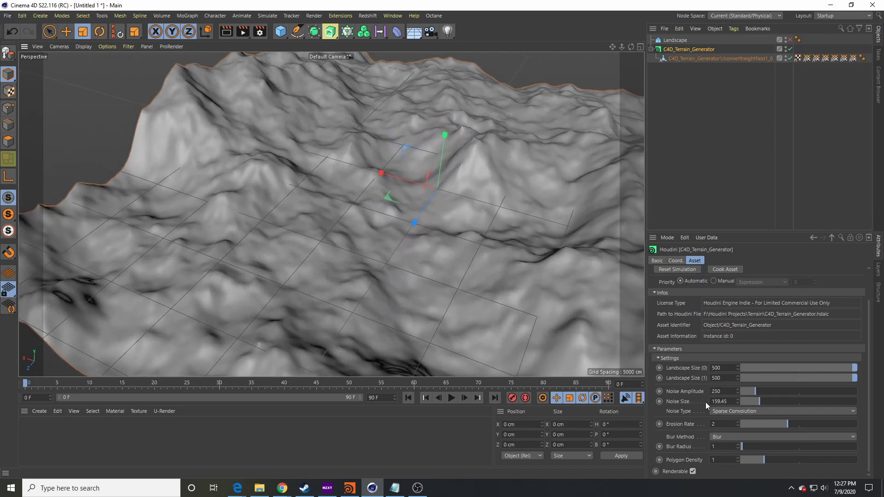
{"action": "right_click", "coordinate": [682, 401]}
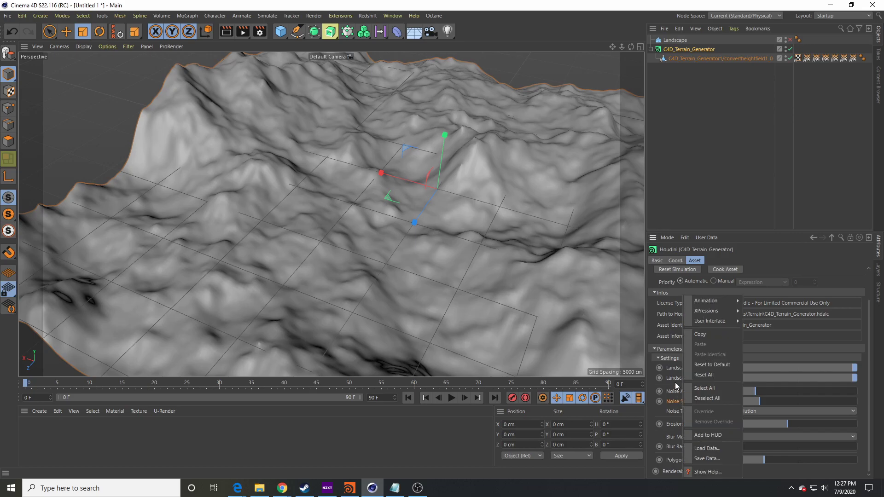
{"action": "left_click", "coordinate": [709, 365]}
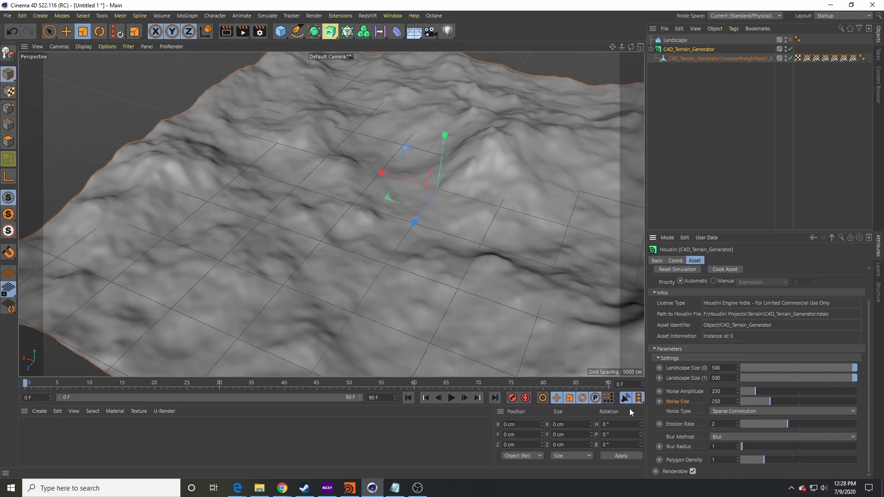
Step: Set the Blur Radius to 0 and play the animation to frame 13 to examine the unblurred terrain up close
{"action": "left_click_drag", "start_coordinate": [438, 244], "coordinate": [377, 221], "text": "alt"}
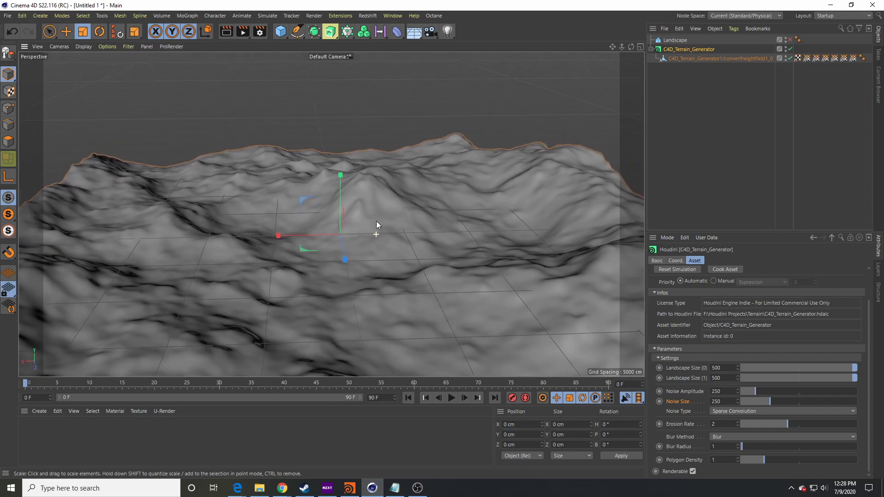
{"action": "left_click", "coordinate": [729, 444]}
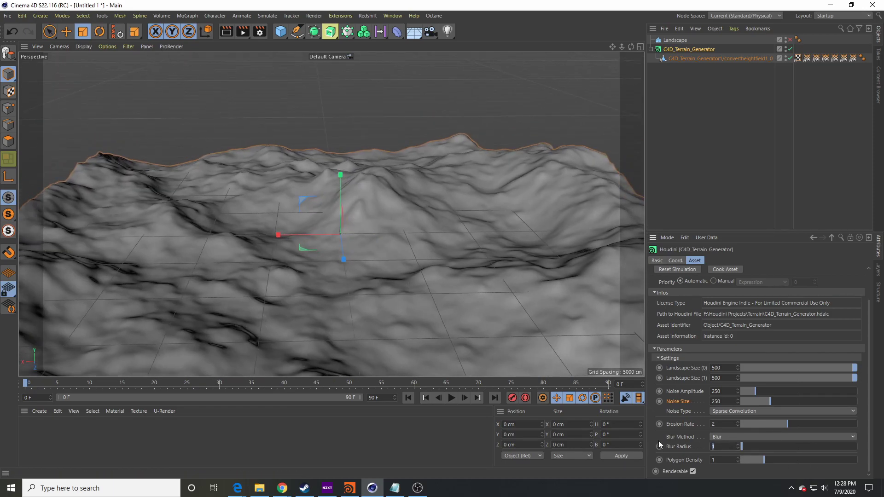
{"action": "type", "text": "0"}
{"action": "left_click", "coordinate": [450, 397]}
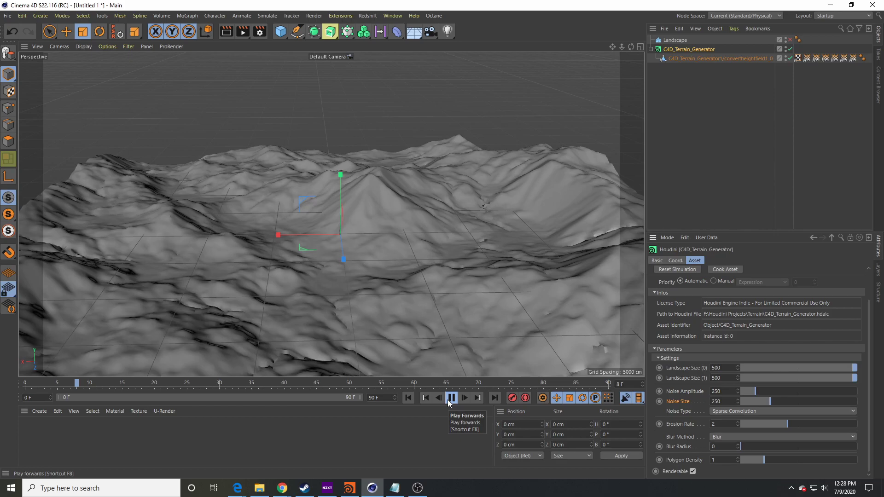
{"action": "left_click", "coordinate": [451, 400]}
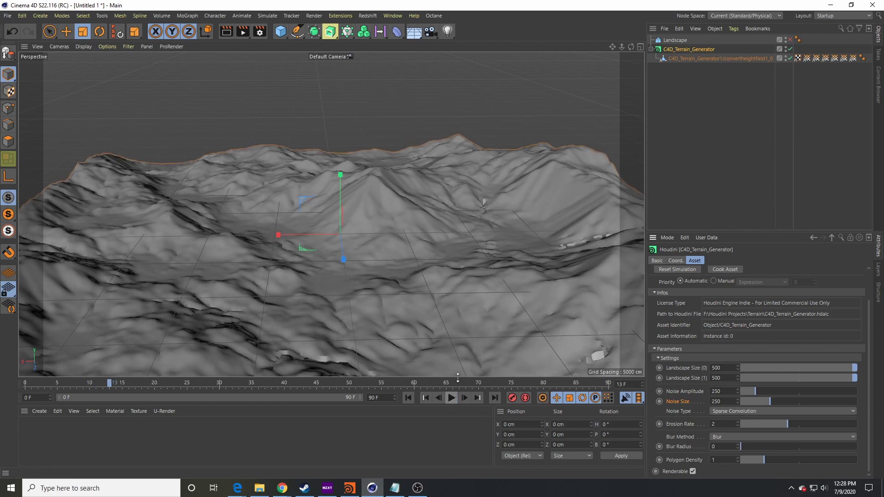
{"action": "left_click_drag", "start_coordinate": [415, 252], "coordinate": [480, 222], "text": "alt"}
{"action": "left_click_drag", "start_coordinate": [409, 238], "coordinate": [440, 211], "text": "alt"}
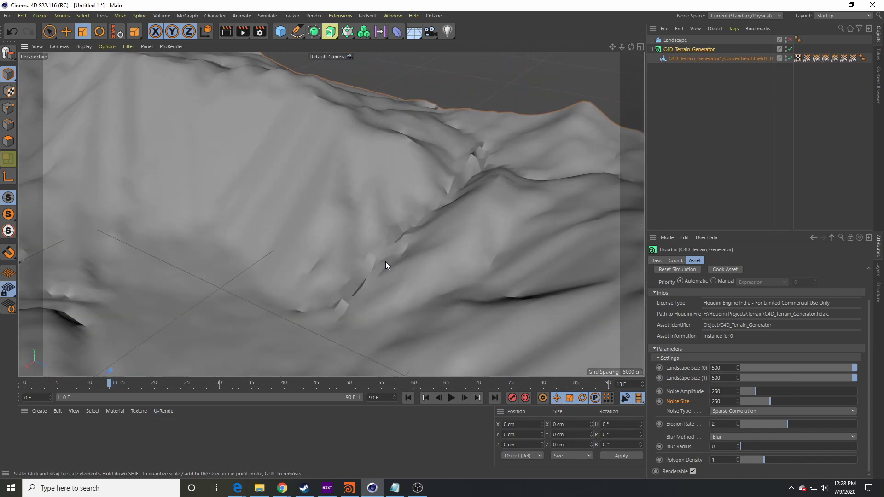
{"action": "mouse_move", "coordinate": [386, 261]}
{"action": "left_mouse_down", "text": "alt"}
{"action": "mouse_move", "coordinate": [446, 257]}
{"action": "mouse_move", "coordinate": [443, 241]}
{"action": "mouse_move", "coordinate": [393, 263]}
{"action": "mouse_move", "coordinate": [388, 250]}
{"action": "left_mouse_up", "text": "alt"}
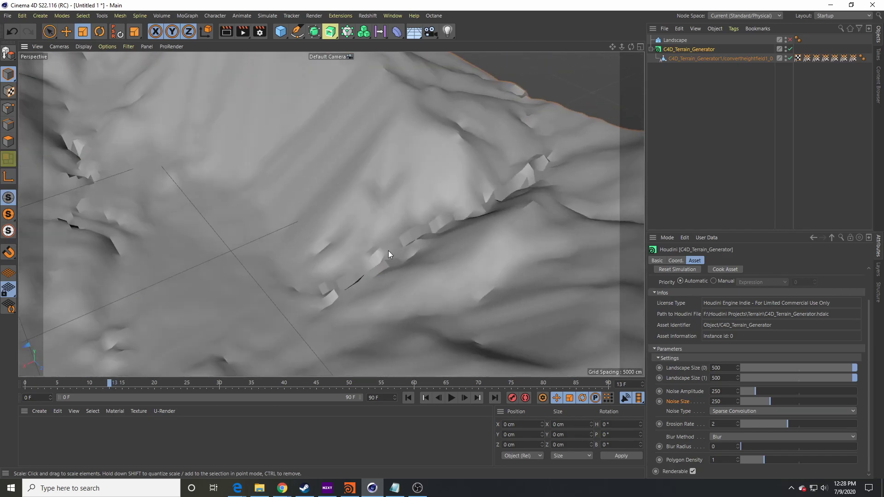
{"action": "scroll", "coordinate": [388, 250], "scroll_direction": "down", "scroll_amount": 5}
{"action": "left_click_drag", "start_coordinate": [269, 263], "coordinate": [355, 187], "text": "alt"}
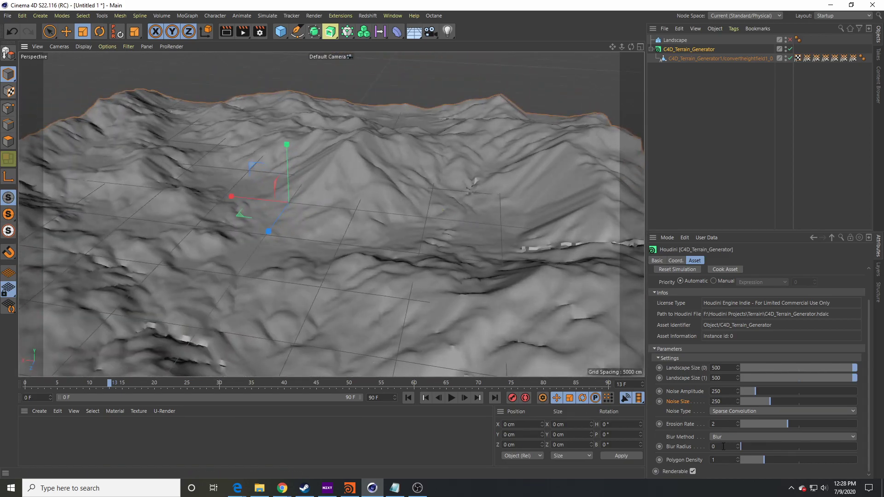
Step: Return to the first frame and set the terrain generator's Blur Radius to 1
{"action": "left_click", "coordinate": [409, 398]}
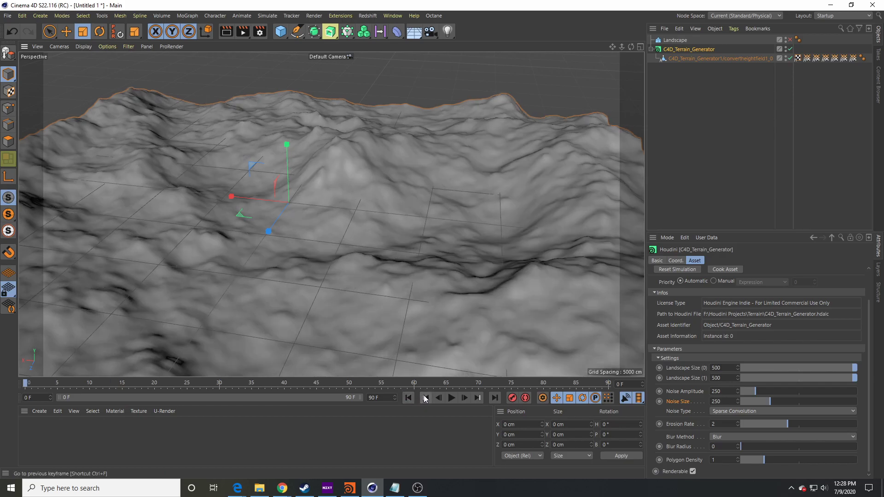
{"action": "double_click", "coordinate": [726, 444]}
{"action": "left_click_drag", "start_coordinate": [318, 277], "coordinate": [323, 197], "text": "alt"}
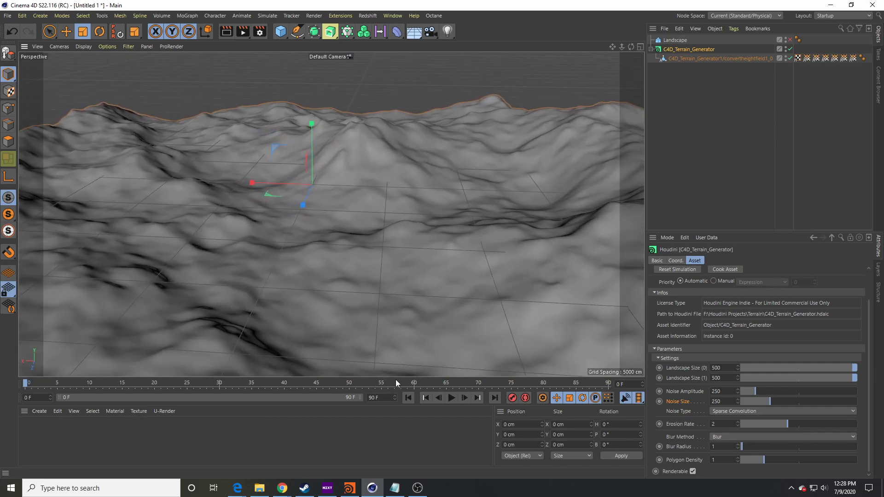
Step: Switch to Houdini, add a Geometry object to the empty scene and enter its network
{"action": "left_click", "coordinate": [350, 485]}
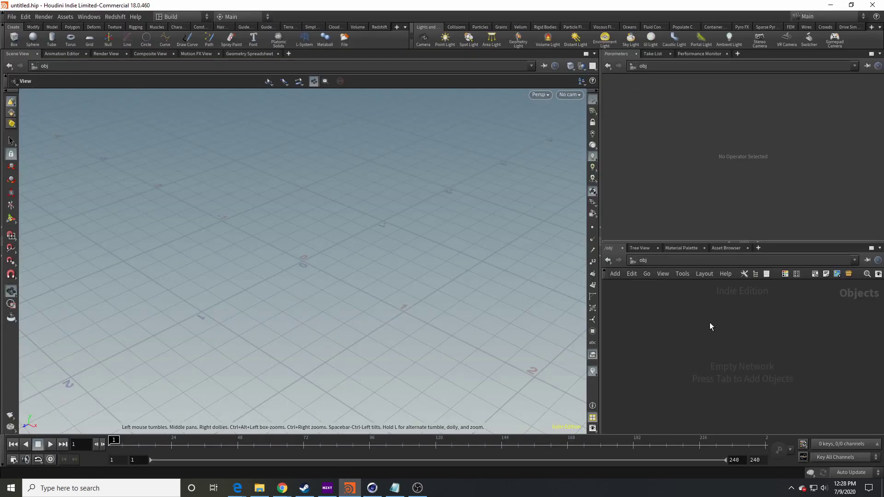
{"action": "key", "text": "Tab"}
{"action": "type", "text": "ge"}
{"action": "key", "text": "Return"}
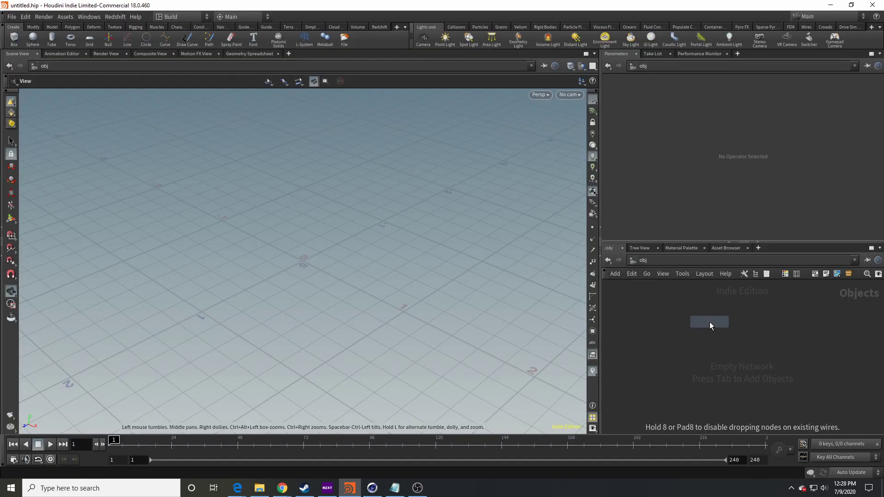
{"action": "left_click", "coordinate": [708, 322]}
{"action": "double_click", "coordinate": [708, 322]}
Step: Add a HeightField node to the empty geometry network
{"action": "key", "text": "Tab"}
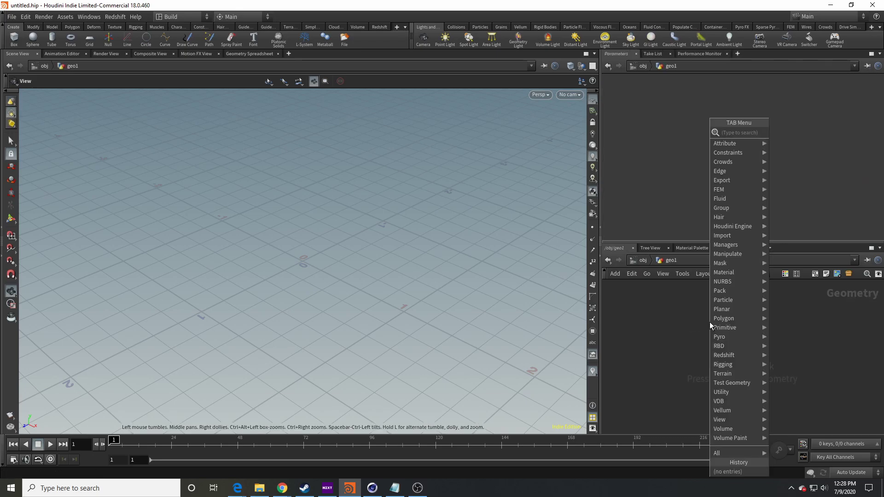
{"action": "type", "text": "heigh"}
{"action": "key", "text": "Return"}
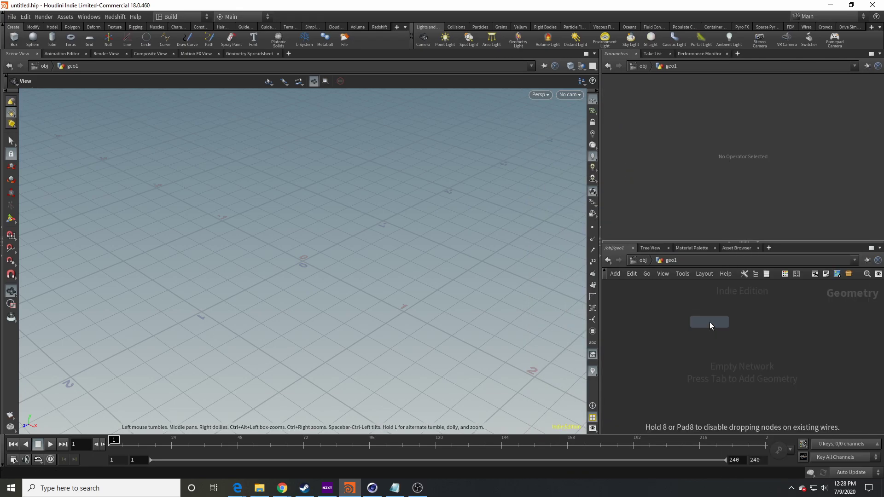
{"action": "left_click", "coordinate": [709, 321]}
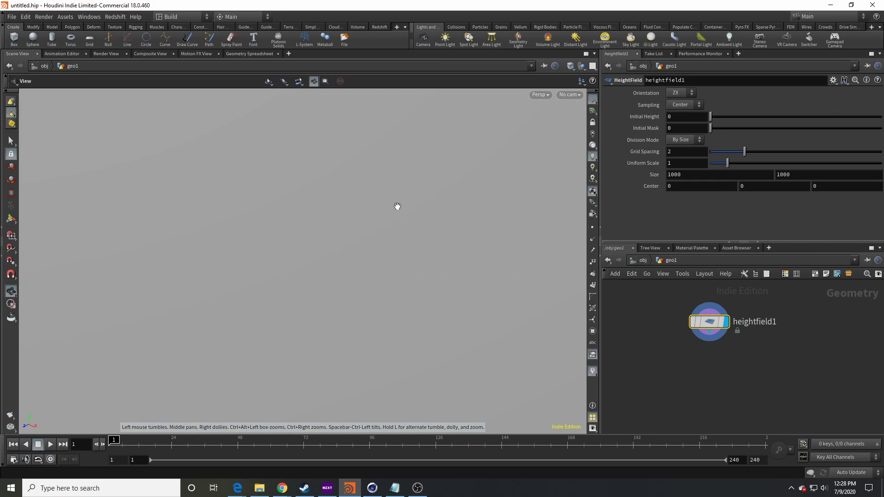
Step: Set both Size values of the HeightField node to 500
{"action": "right_click_drag", "start_coordinate": [461, 207], "coordinate": [430, 213]}
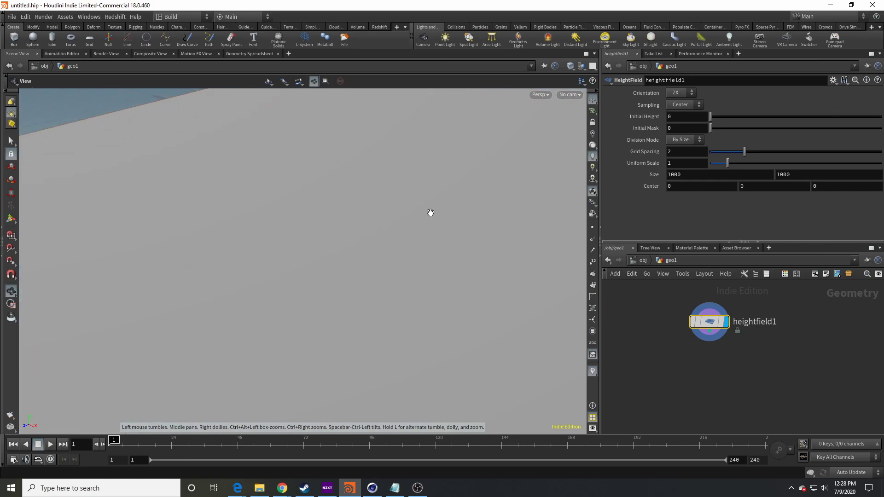
{"action": "left_click_drag", "start_coordinate": [692, 175], "coordinate": [563, 169]}
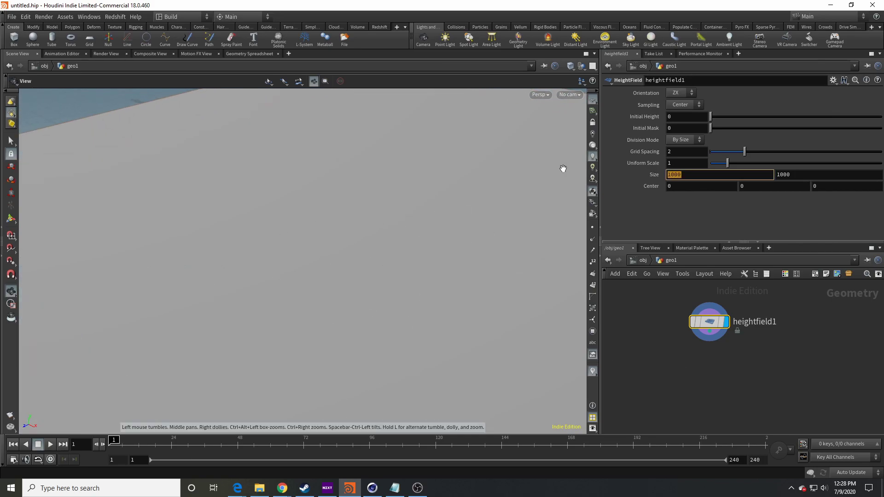
{"action": "type", "text": "500"}
{"action": "key", "text": "Tab"}
{"action": "type", "text": "500"}
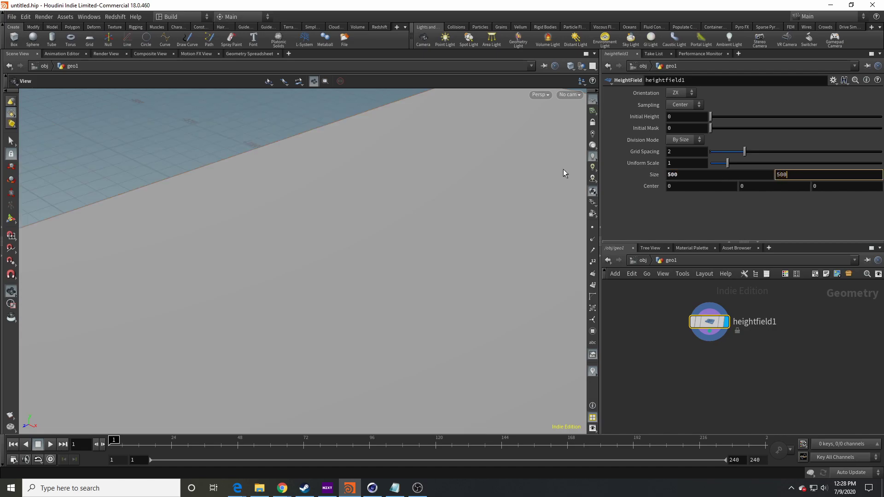
{"action": "key", "text": "Return"}
{"action": "left_click_drag", "start_coordinate": [422, 206], "coordinate": [465, 196]}
{"action": "middle_click_drag", "start_coordinate": [464, 197], "coordinate": [410, 205]}
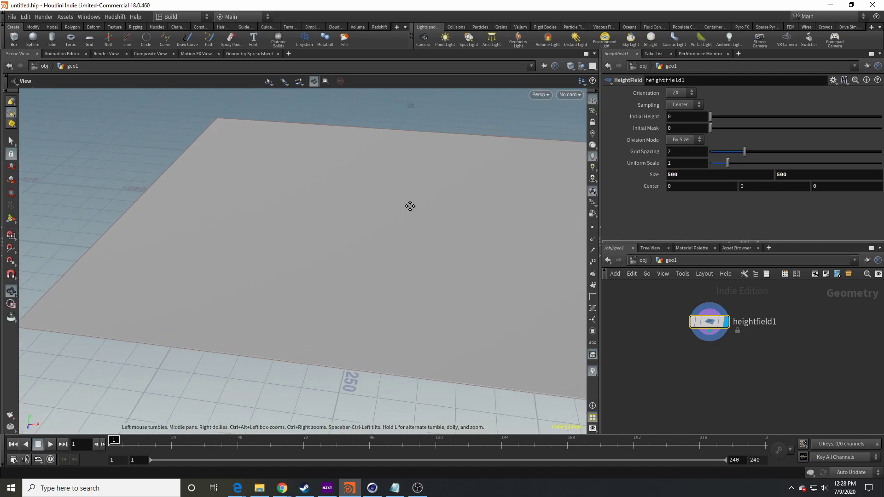
Step: Switch to Cinema 4D and examine the generated terrain's overall extent from several angles
{"action": "left_click", "coordinate": [367, 485]}
{"action": "right_click_drag", "start_coordinate": [481, 171], "coordinate": [444, 222], "text": "alt"}
{"action": "middle_click_drag", "start_coordinate": [444, 219], "coordinate": [322, 264], "text": "alt"}
{"action": "right_click_drag", "start_coordinate": [323, 263], "coordinate": [265, 275], "text": "alt"}
{"action": "scroll", "coordinate": [312, 267], "scroll_direction": "up", "scroll_amount": 5}
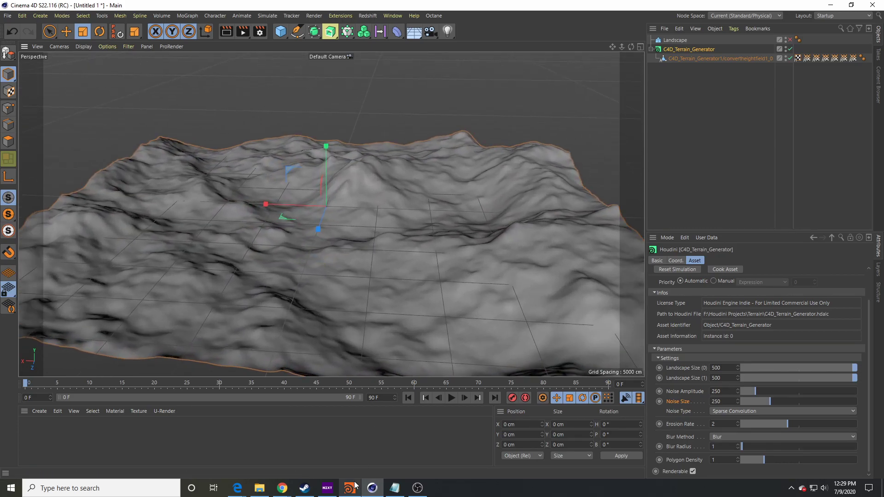
Step: Switch back to Houdini and place a HeightField Noise node below the HeightField node
{"action": "left_click", "coordinate": [354, 483]}
{"action": "left_click_drag", "start_coordinate": [518, 305], "coordinate": [556, 211]}
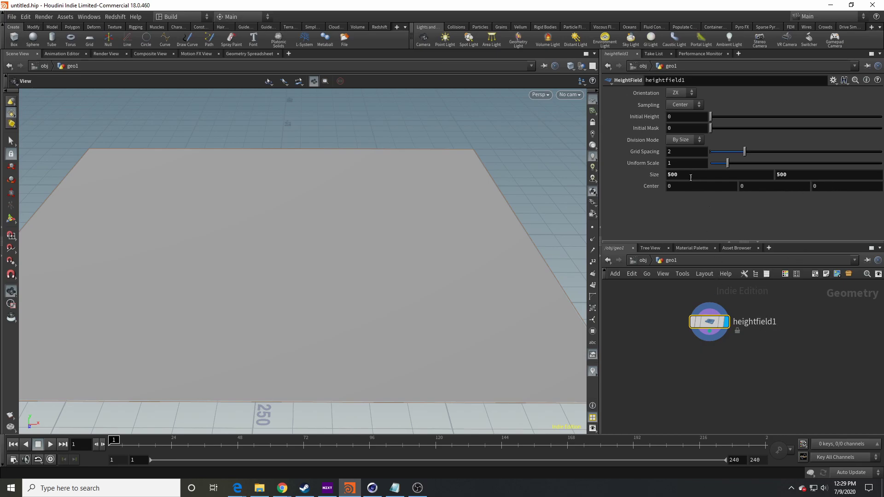
{"action": "key", "text": "Tab"}
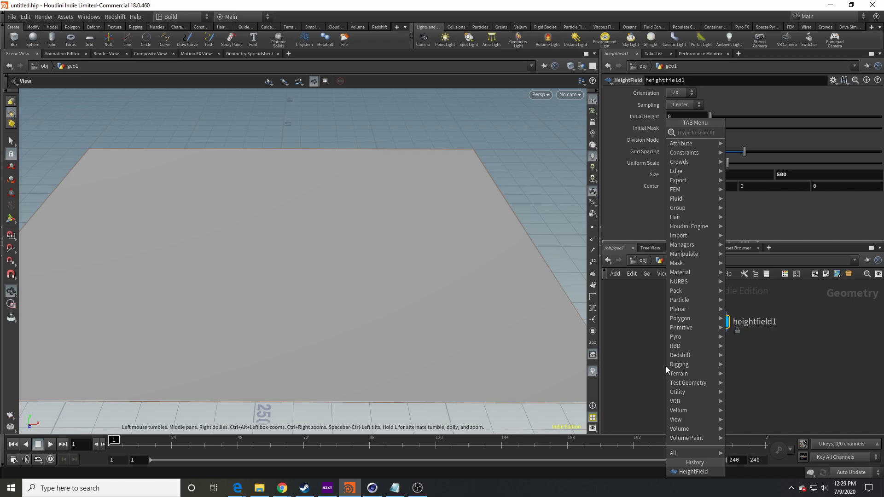
{"action": "type", "text": "heigh n"}
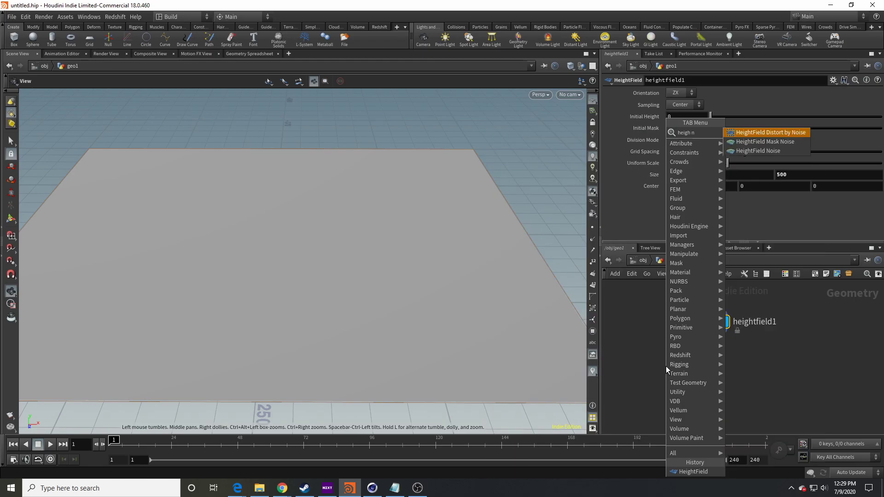
{"action": "key", "text": "Down"}
{"action": "key", "text": "Down"}
{"action": "key", "text": "Return"}
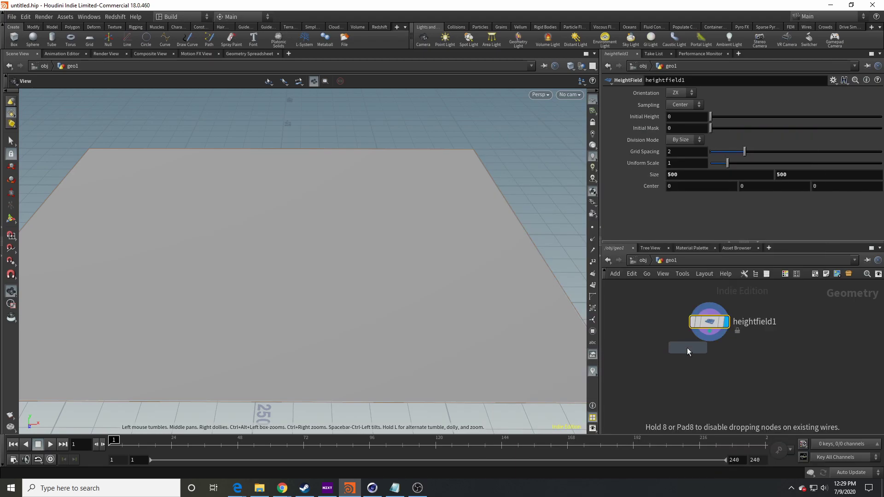
{"action": "left_click", "coordinate": [706, 366]}
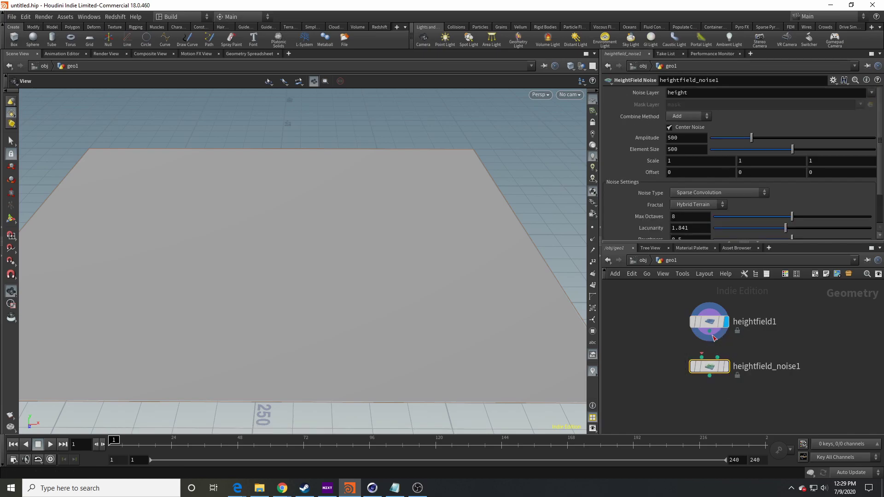
Step: Connect the HeightField output to the HeightField Noise node's first input and display the noise node's result
{"action": "left_click_drag", "start_coordinate": [709, 331], "coordinate": [701, 356]}
{"action": "left_click", "coordinate": [726, 366]}
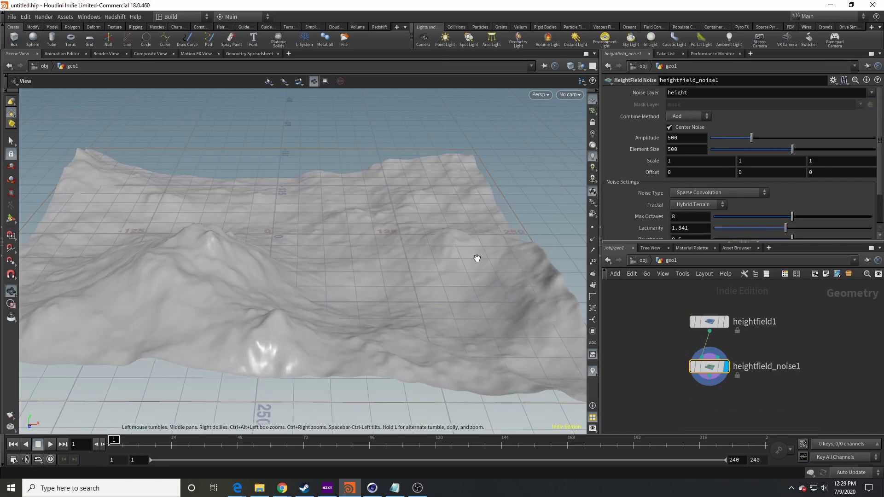
{"action": "left_click_drag", "start_coordinate": [453, 259], "coordinate": [201, 273]}
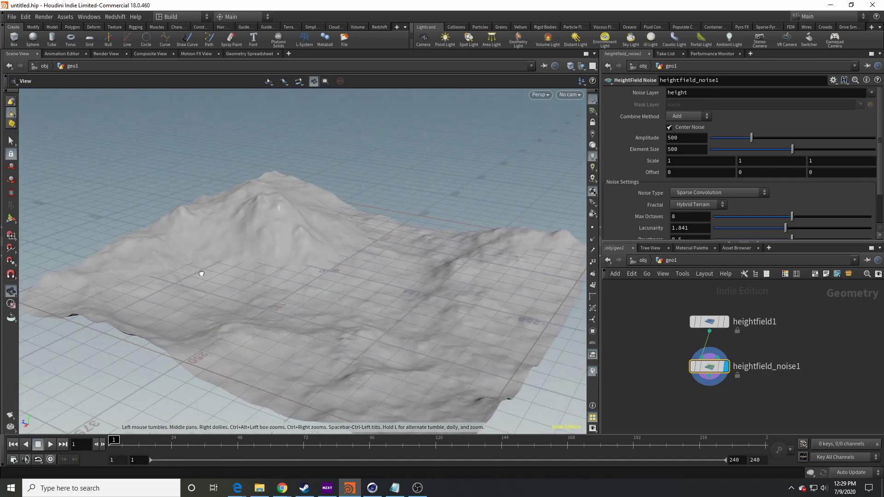
Step: Set the HeightField Noise node's Amplitude to 250
{"action": "left_click", "coordinate": [711, 203]}
{"action": "left_click", "coordinate": [717, 240]}
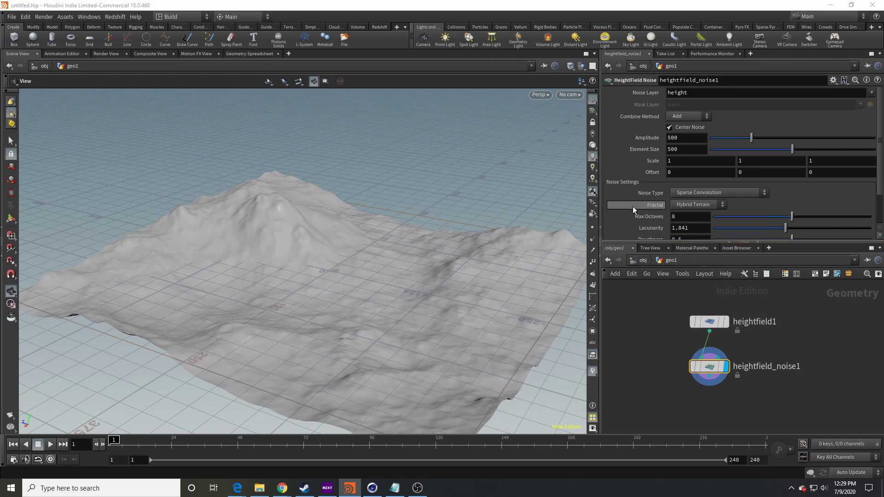
{"action": "double_click", "coordinate": [679, 137]}
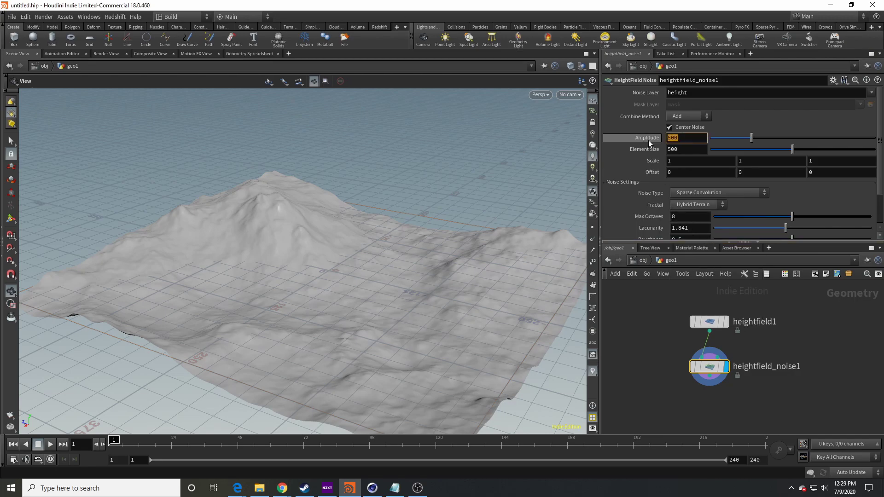
{"action": "type", "text": "25"}
{"action": "key", "text": "Return"}
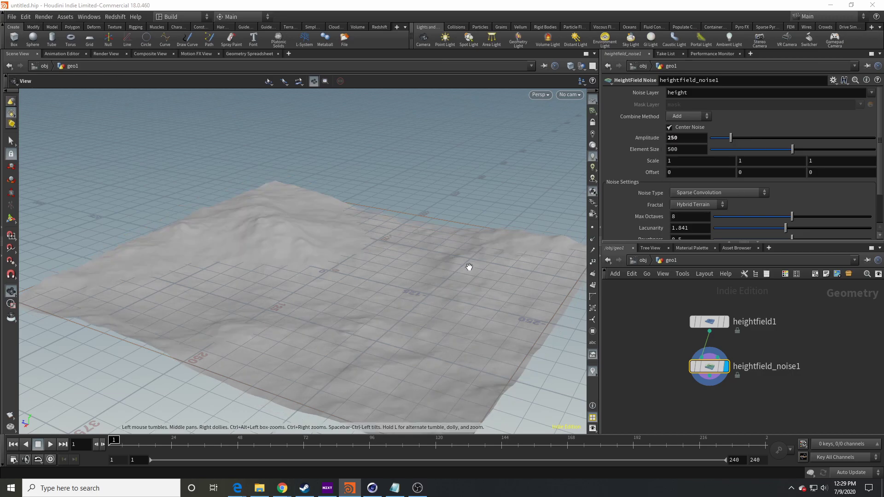
Step: Set the HeightField Noise node's Element Size to 250 and check the terrain from another angle
{"action": "left_click", "coordinate": [700, 324]}
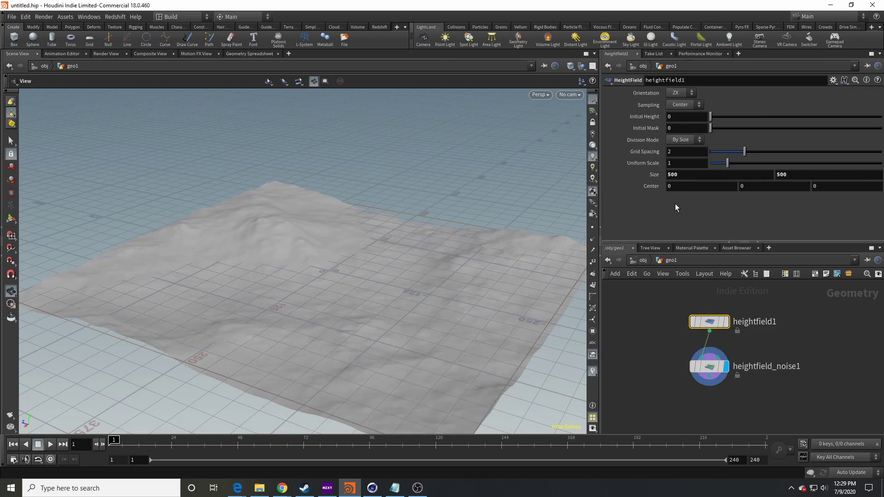
{"action": "left_click", "coordinate": [717, 361]}
{"action": "left_click", "coordinate": [694, 153]}
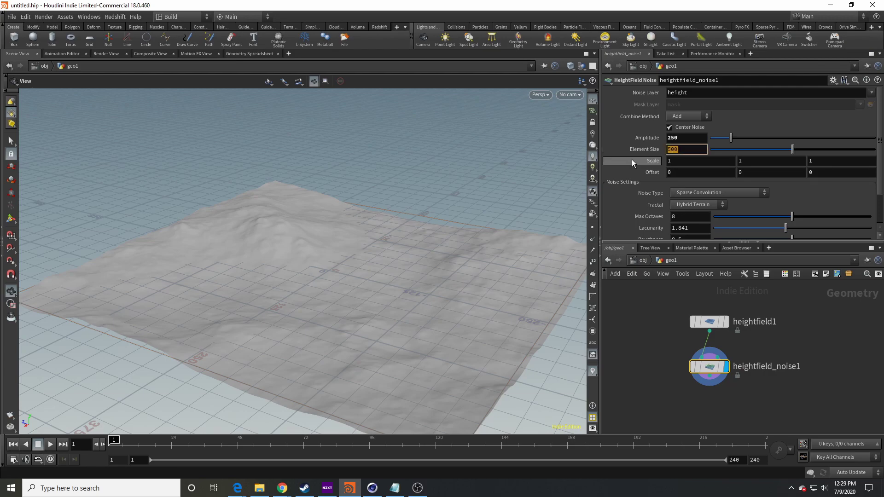
{"action": "type", "text": "2500"}
{"action": "key", "text": "BackSpace"}
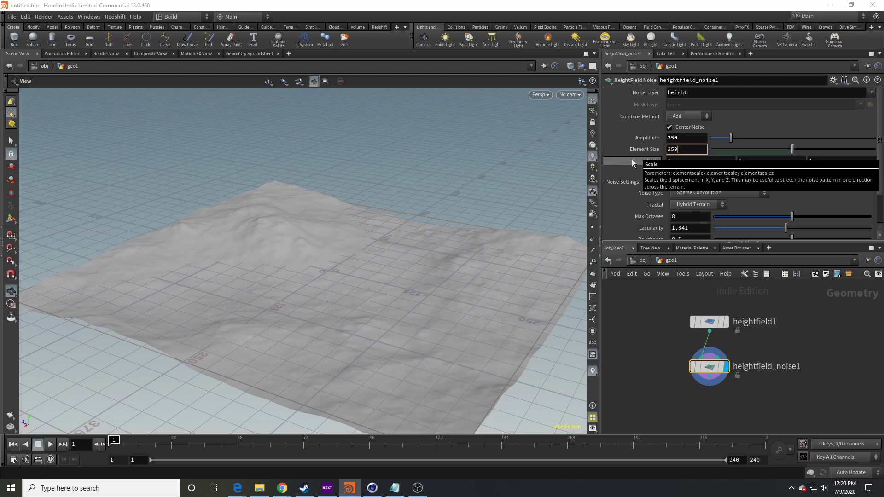
{"action": "key", "text": "Return"}
{"action": "left_click_drag", "start_coordinate": [260, 301], "coordinate": [296, 294]}
{"action": "left_click_drag", "start_coordinate": [402, 312], "coordinate": [362, 310]}
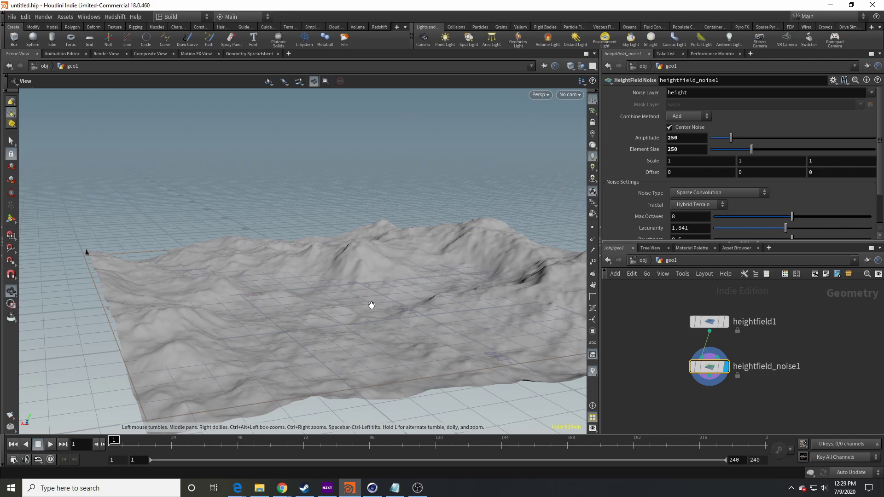
Step: Try an Amplitude of 385 and a smaller Element Size on the noise node, undoing each change
{"action": "scroll", "coordinate": [620, 195], "scroll_direction": "down", "scroll_amount": 2}
{"action": "scroll", "coordinate": [619, 195], "scroll_direction": "up", "scroll_amount": 2}
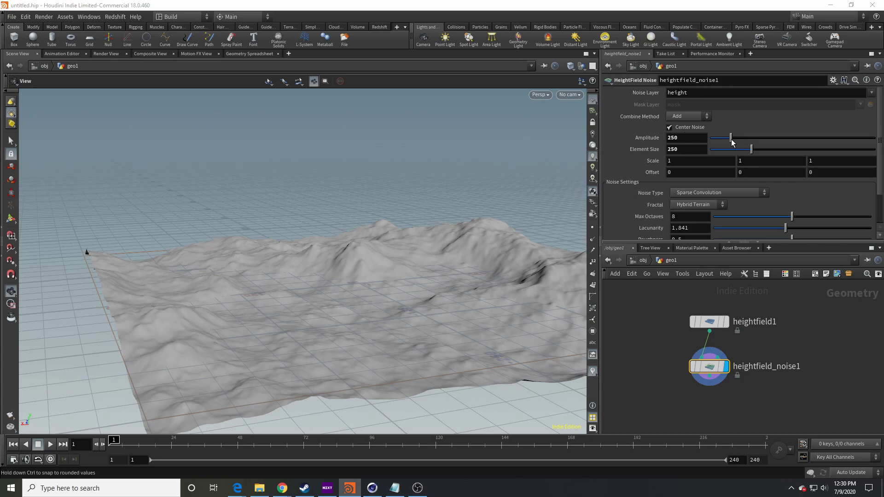
{"action": "mouse_move", "coordinate": [731, 141]}
{"action": "left_mouse_down"}
{"action": "mouse_move", "coordinate": [751, 139]}
{"action": "mouse_move", "coordinate": [741, 140]}
{"action": "left_mouse_up"}
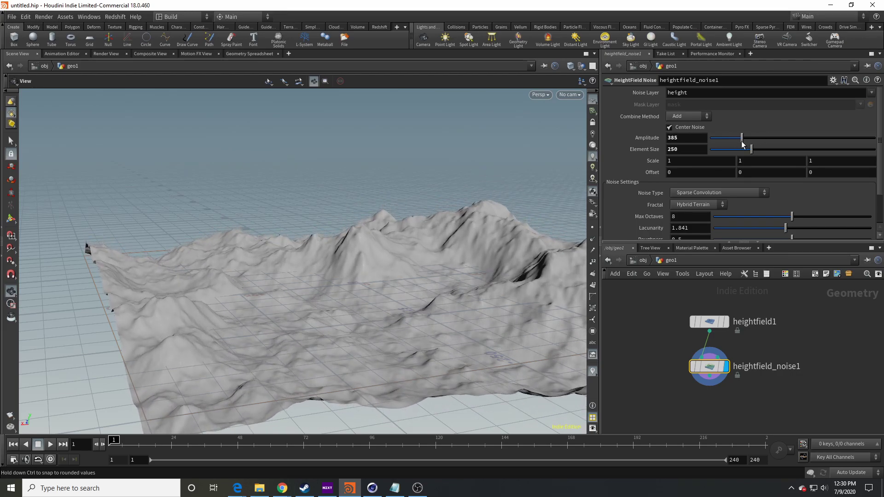
{"action": "key", "text": "ctrl+z"}
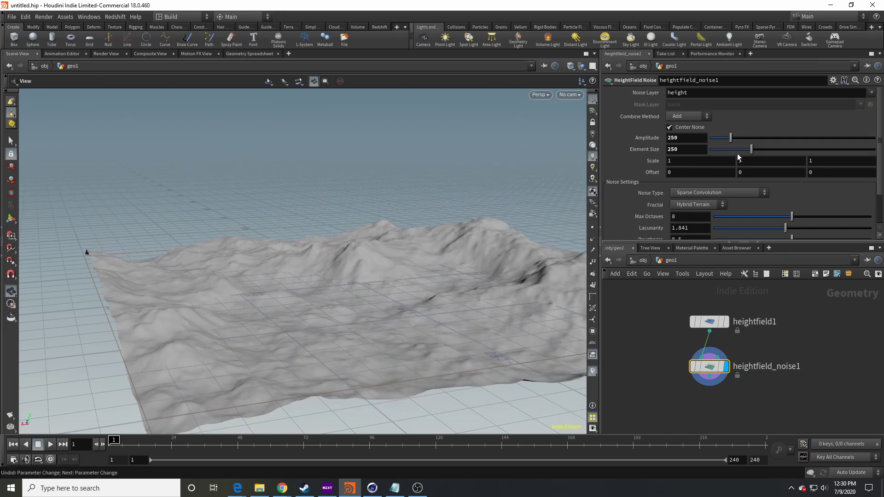
{"action": "left_click_drag", "start_coordinate": [750, 153], "coordinate": [721, 162]}
{"action": "key", "text": "ctrl+z"}
Step: Examine the noise node's Scale, Offset, Noise Type and Fractal settings
{"action": "scroll", "coordinate": [637, 170], "scroll_direction": "down", "scroll_amount": 2}
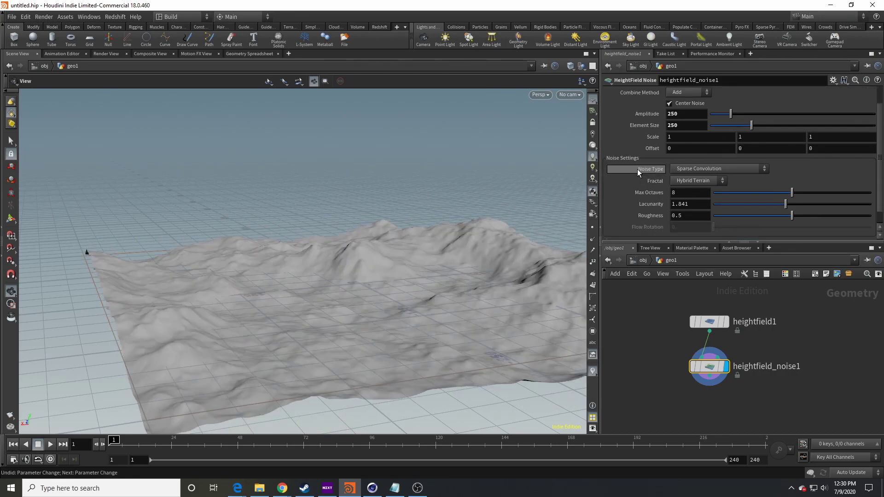
{"action": "middle_click", "coordinate": [679, 150]}
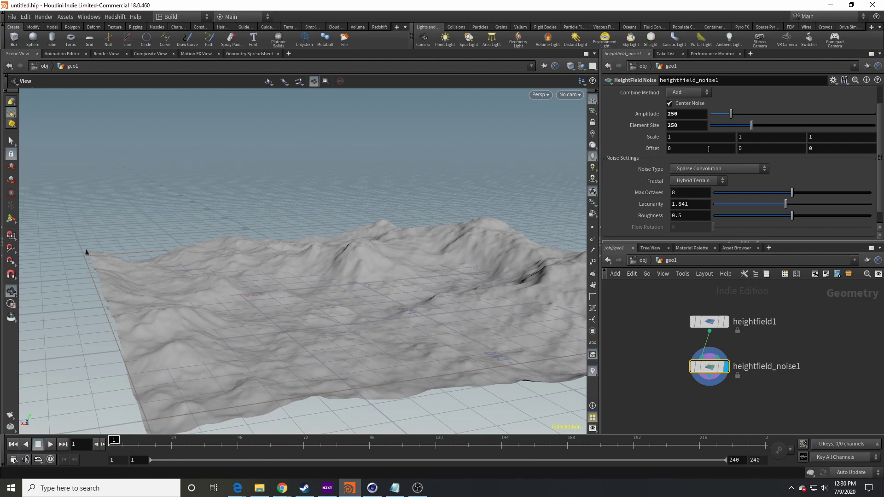
{"action": "scroll", "coordinate": [653, 189], "scroll_direction": "down", "scroll_amount": 1}
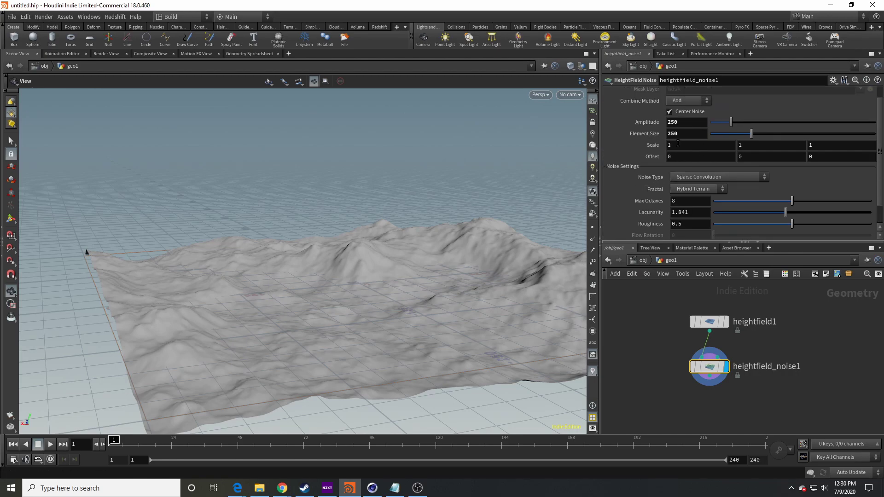
{"action": "scroll", "coordinate": [658, 161], "scroll_direction": "up", "scroll_amount": 2}
{"action": "scroll", "coordinate": [651, 159], "scroll_direction": "down", "scroll_amount": 2}
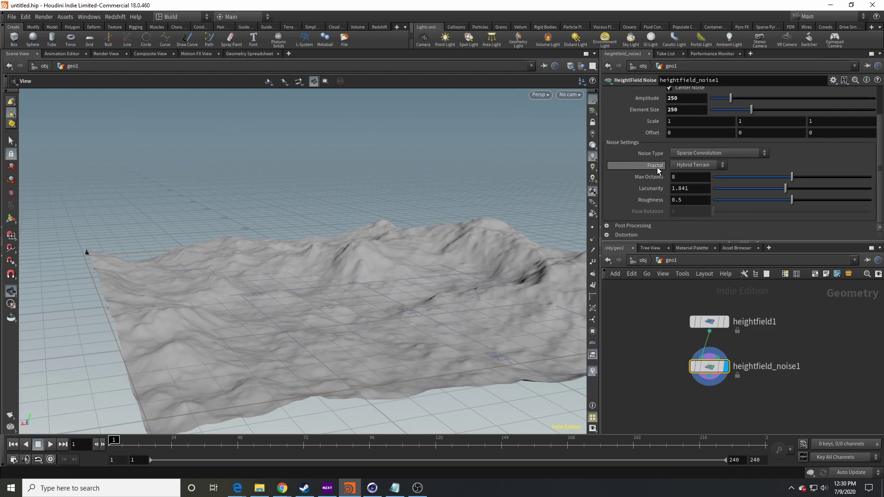
{"action": "scroll", "coordinate": [651, 193], "scroll_direction": "up", "scroll_amount": 3}
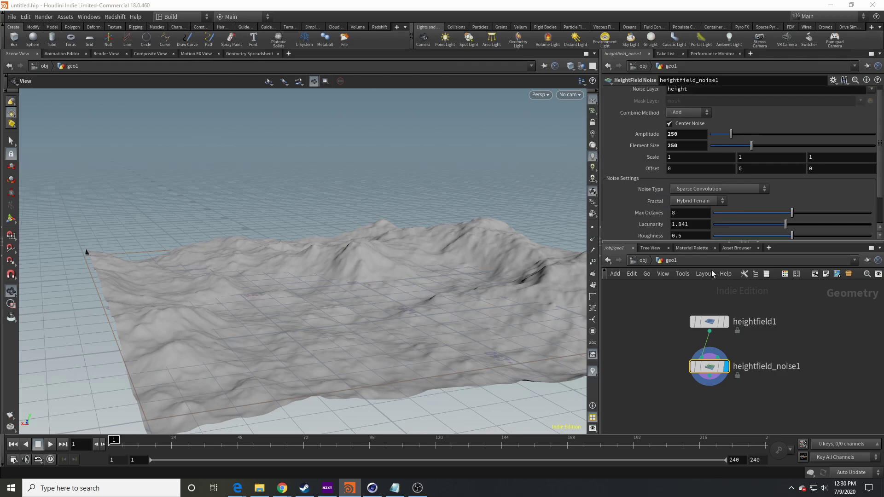
Step: Try the Subtract, Difference, Multiply and Maximum combine methods on the HeightField Noise node
{"action": "left_click", "coordinate": [690, 113]}
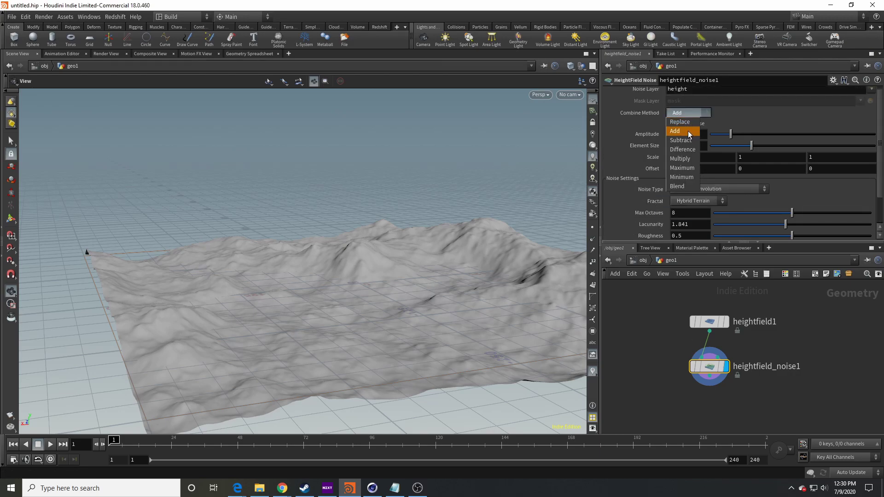
{"action": "left_click", "coordinate": [689, 140]}
{"action": "left_click", "coordinate": [692, 115]}
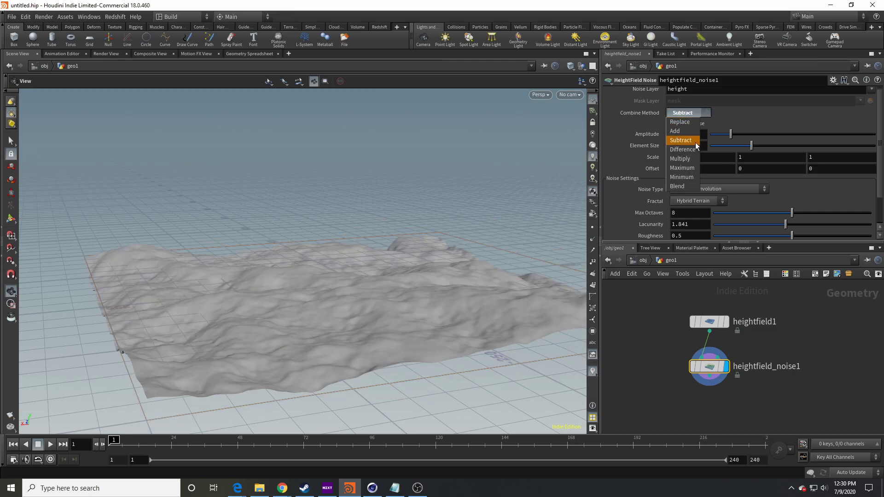
{"action": "left_click", "coordinate": [691, 149]}
{"action": "left_click", "coordinate": [699, 115]}
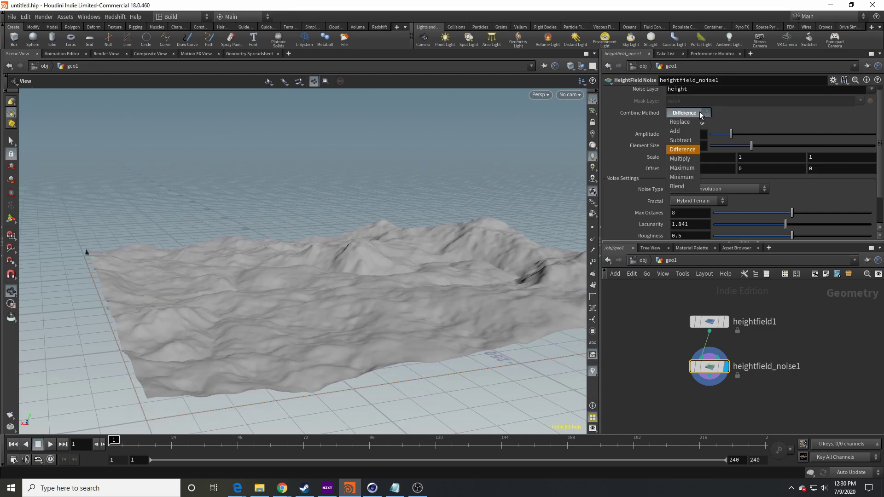
{"action": "left_click", "coordinate": [690, 158]}
{"action": "left_click", "coordinate": [692, 115]}
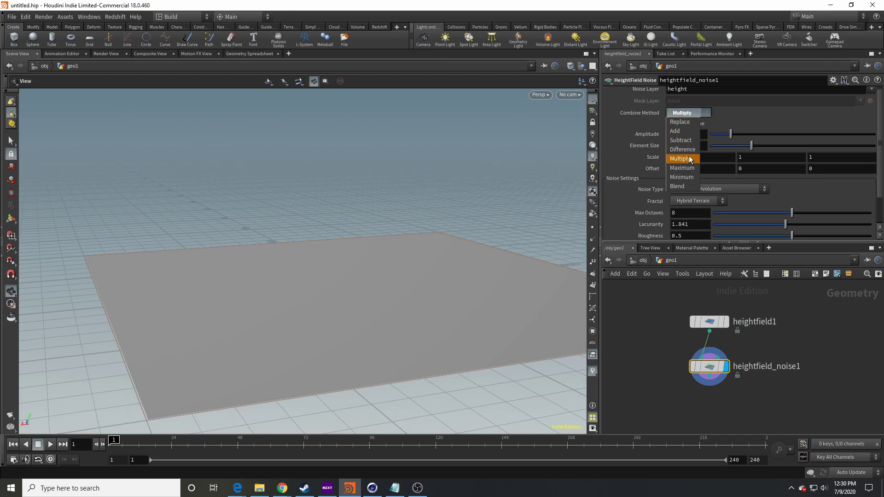
{"action": "left_click", "coordinate": [689, 165]}
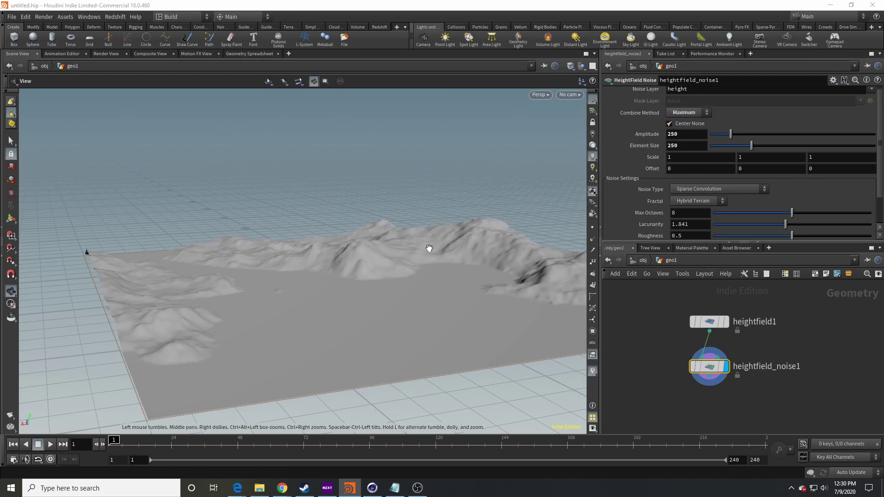
{"action": "left_click_drag", "start_coordinate": [342, 277], "coordinate": [383, 258]}
{"action": "middle_click_drag", "start_coordinate": [470, 208], "coordinate": [365, 292]}
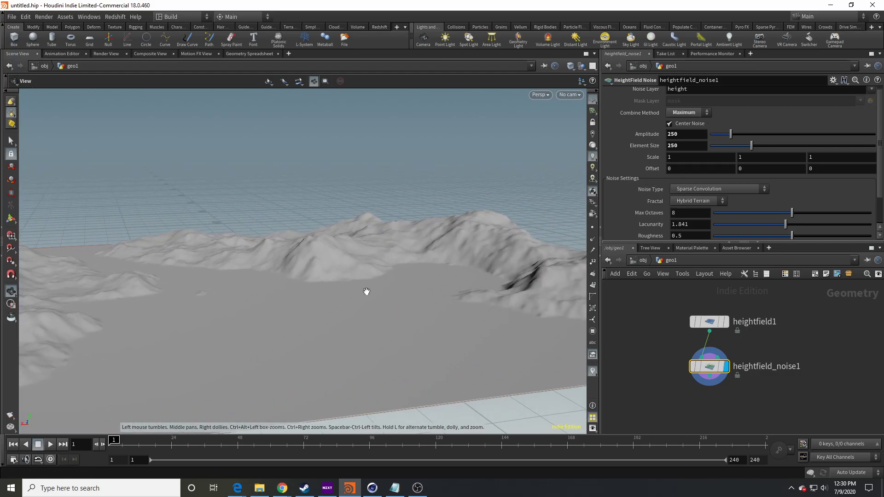
{"action": "right_click_drag", "start_coordinate": [365, 292], "coordinate": [437, 286]}
Step: Compare the flat HeightField with the noise result by displaying each node in turn, ending on HeightField Noise
{"action": "left_click", "coordinate": [727, 321]}
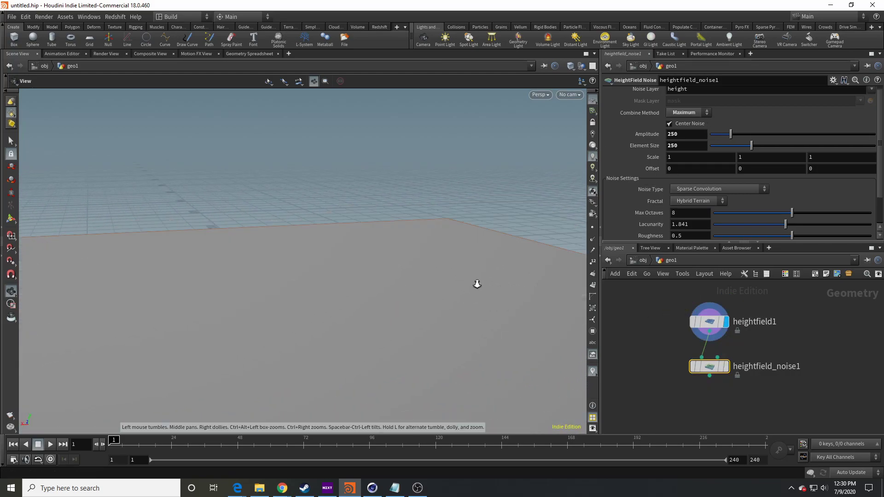
{"action": "left_click_drag", "start_coordinate": [476, 283], "coordinate": [380, 295]}
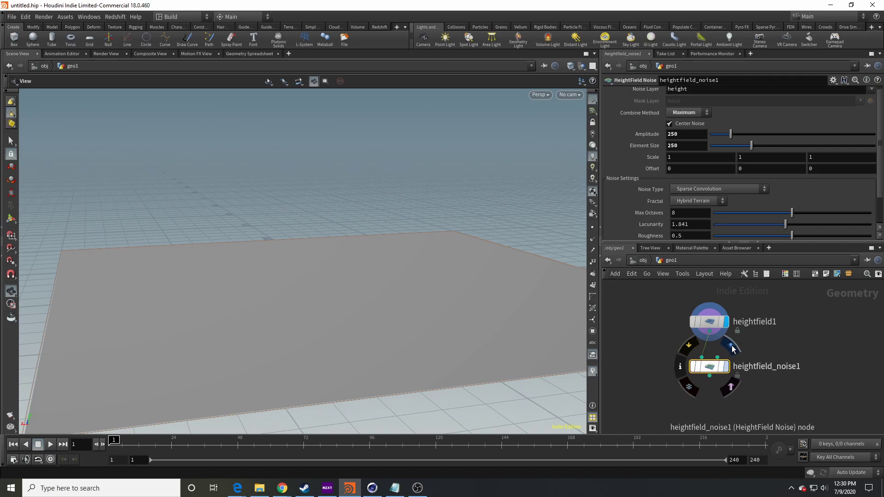
{"action": "left_click", "coordinate": [726, 367]}
{"action": "left_click_drag", "start_coordinate": [446, 327], "coordinate": [326, 321]}
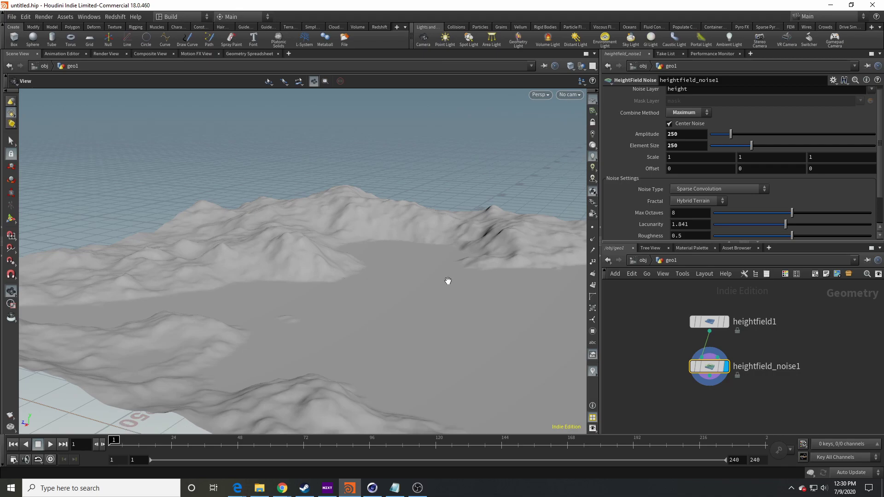
{"action": "left_click_drag", "start_coordinate": [352, 313], "coordinate": [582, 279]}
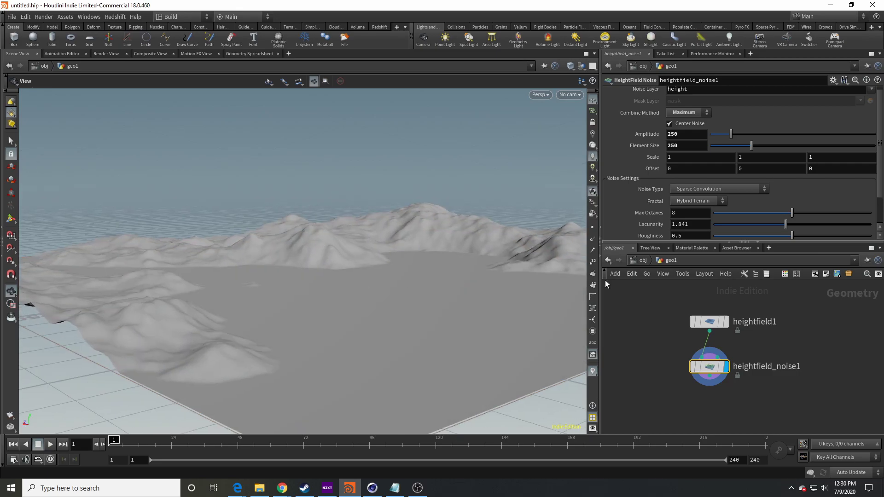
Step: Compare the Add and Maximum combine methods on the terrain, leaving the HeightField Noise node set to Add
{"action": "left_click", "coordinate": [695, 112]}
{"action": "left_click", "coordinate": [682, 123]}
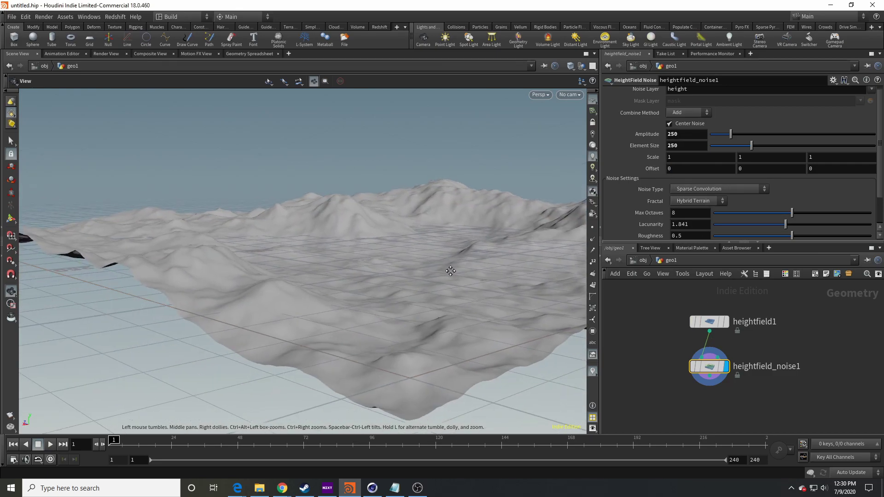
{"action": "left_click_drag", "start_coordinate": [450, 270], "coordinate": [374, 305]}
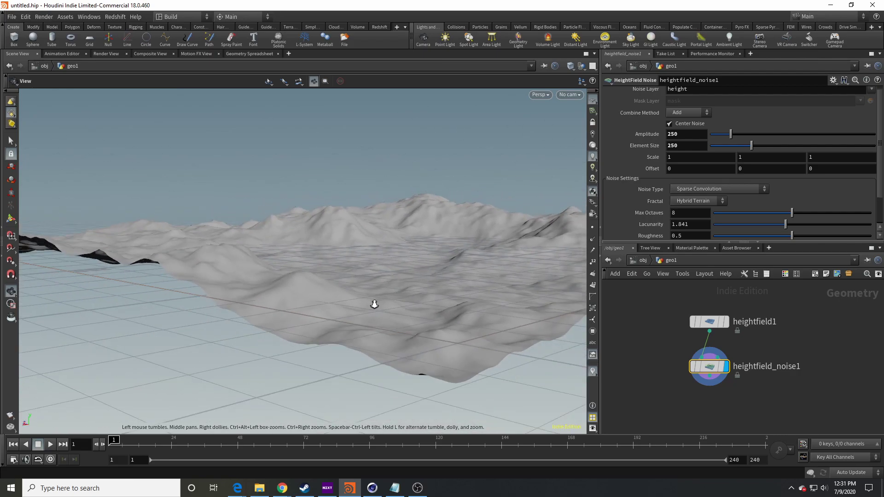
{"action": "left_click", "coordinate": [689, 113]}
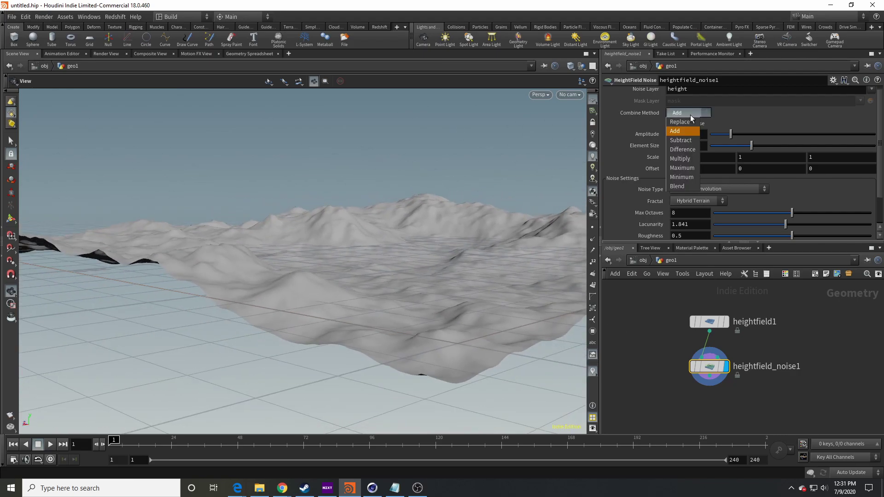
{"action": "left_click", "coordinate": [691, 169]}
{"action": "left_click_drag", "start_coordinate": [328, 271], "coordinate": [412, 246]}
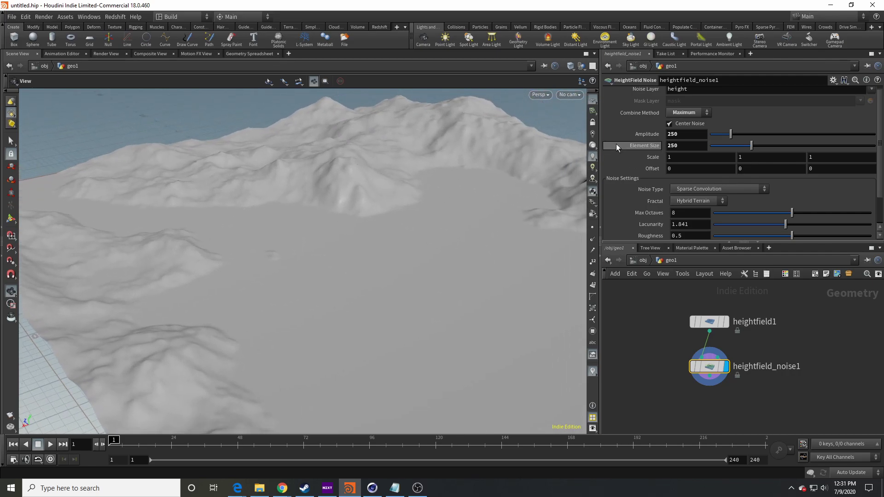
{"action": "left_click", "coordinate": [691, 114]}
{"action": "left_click", "coordinate": [678, 132]}
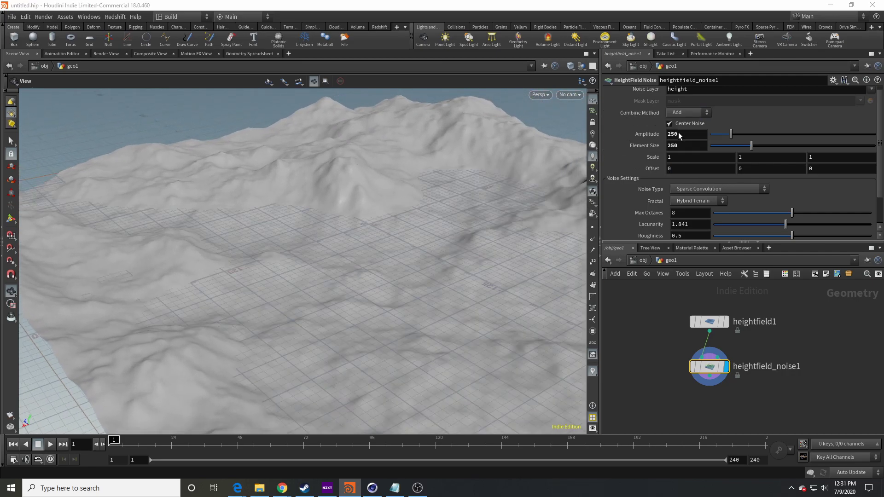
Step: Start adding another node in the free space below the HeightField Noise node
{"action": "middle_click_drag", "start_coordinate": [667, 386], "coordinate": [663, 338]}
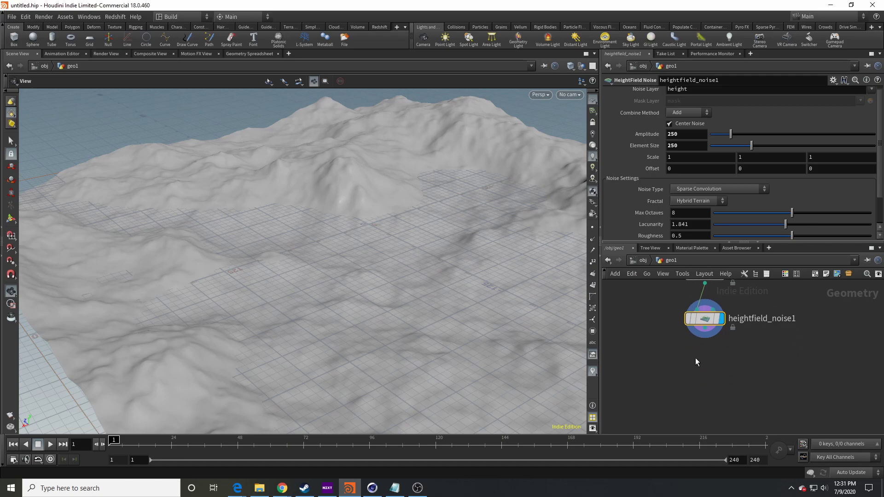
{"action": "key", "text": "Tab"}
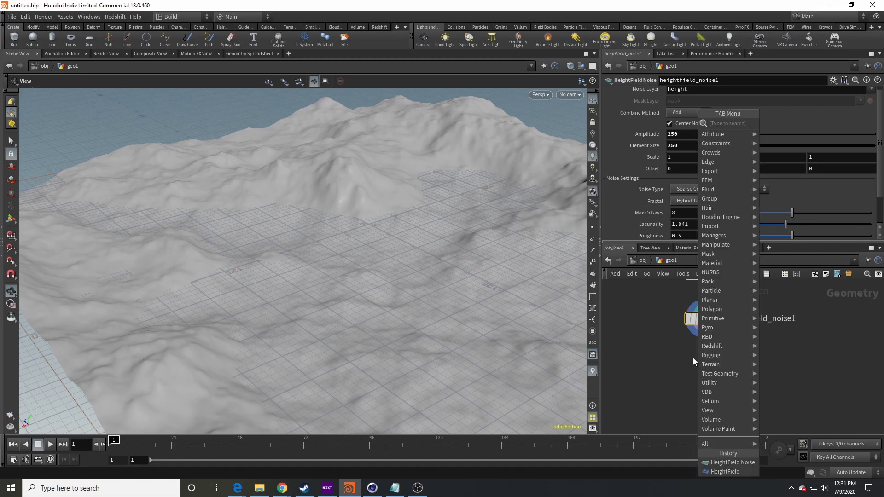
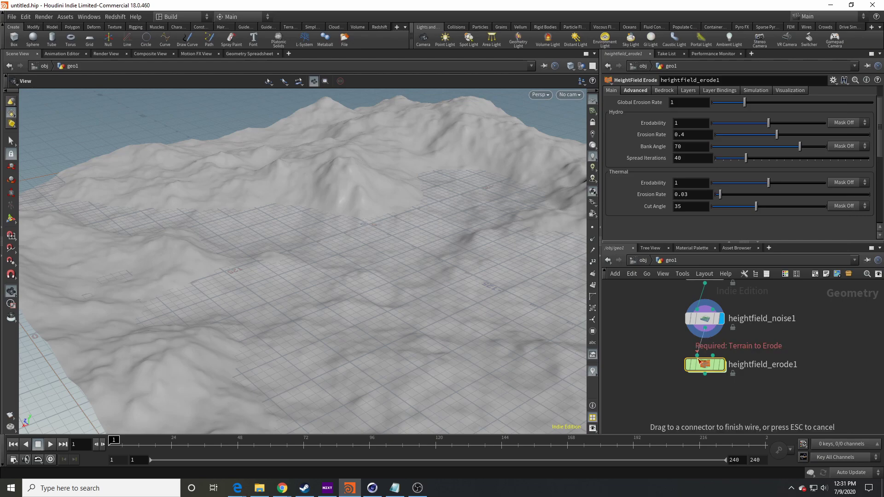
Step: Connect the HeightField Erode node below the noise node and display its eroded terrain
{"action": "left_click", "coordinate": [721, 364]}
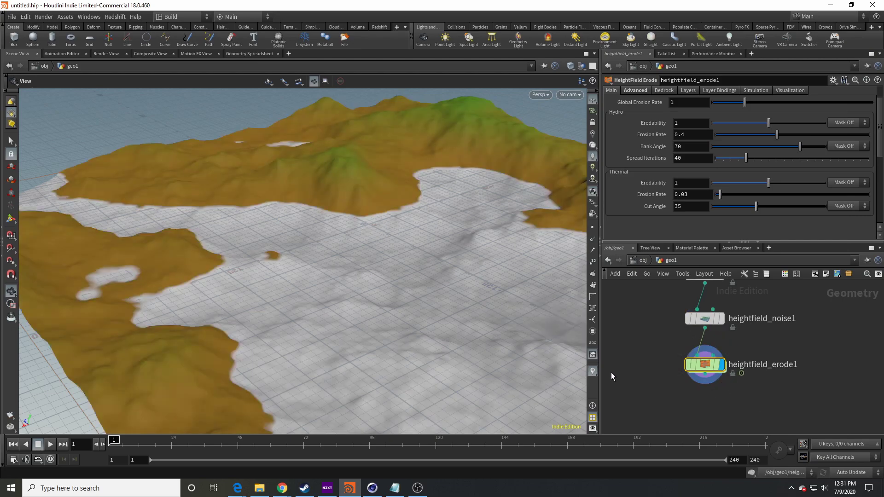
{"action": "middle_click_drag", "start_coordinate": [663, 389], "coordinate": [671, 368]}
{"action": "right_click_drag", "start_coordinate": [481, 276], "coordinate": [357, 318]}
{"action": "middle_click_drag", "start_coordinate": [422, 282], "coordinate": [335, 282]}
{"action": "left_click_drag", "start_coordinate": [335, 282], "coordinate": [423, 259]}
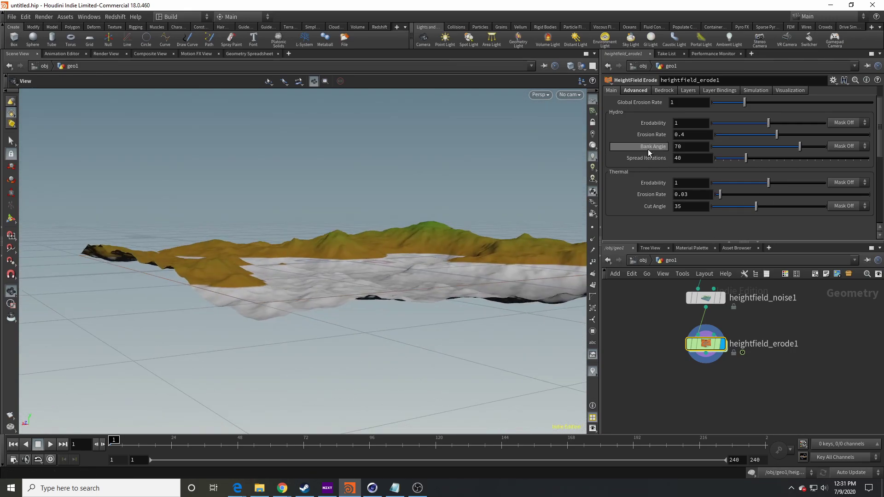
{"action": "scroll", "coordinate": [648, 153], "scroll_direction": "up", "scroll_amount": 2}
{"action": "left_click_drag", "start_coordinate": [371, 276], "coordinate": [375, 304]}
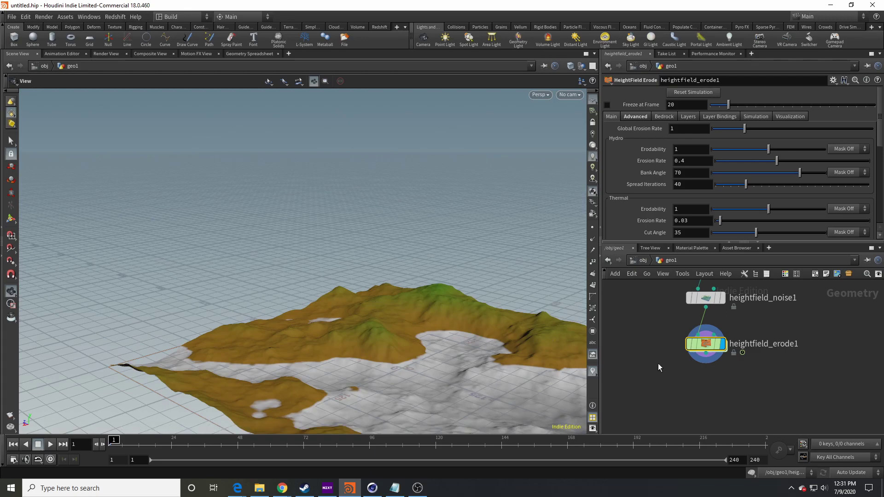
Step: Add a HeightField Blur node after the erode node and display its result
{"action": "key", "text": "Tab"}
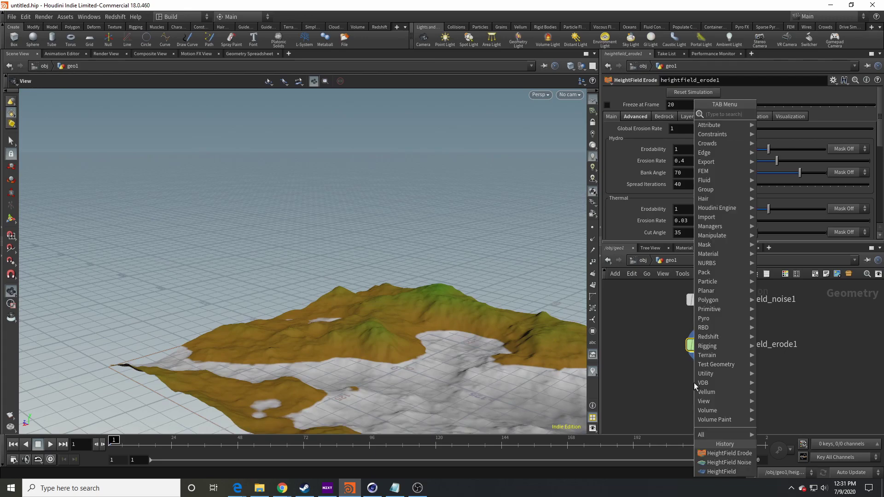
{"action": "type", "text": "blur"}
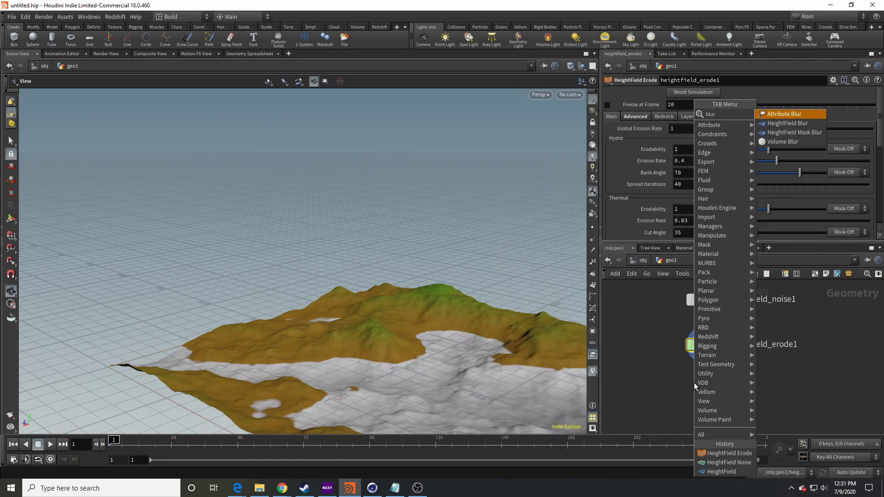
{"action": "key", "text": "Return"}
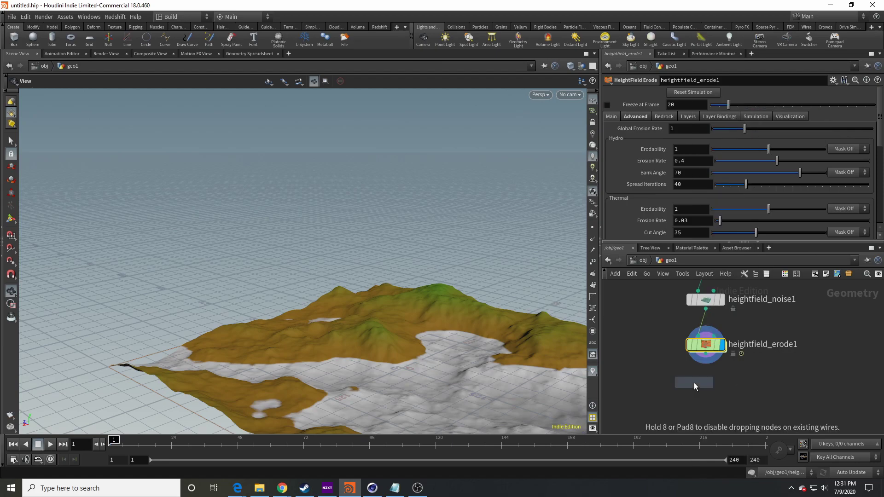
{"action": "left_click", "coordinate": [701, 384]}
{"action": "left_click_drag", "start_coordinate": [702, 386], "coordinate": [703, 386]}
{"action": "left_click", "coordinate": [722, 386]}
Step: Set the HeightField Blur node's radius to 1
{"action": "middle_click_drag", "start_coordinate": [441, 344], "coordinate": [420, 276]}
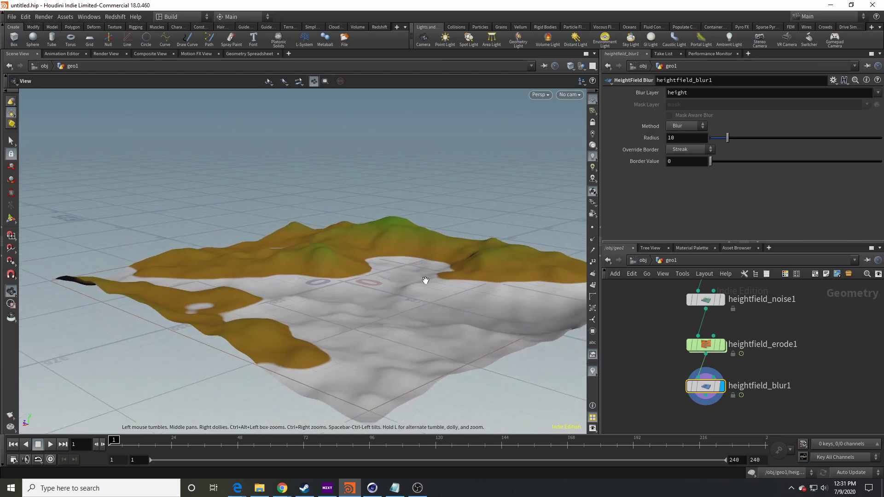
{"action": "left_click_drag", "start_coordinate": [410, 332], "coordinate": [503, 296]}
{"action": "double_click", "coordinate": [677, 137]}
{"action": "type", "text": "1"}
{"action": "key", "text": "Return"}
{"action": "left_click_drag", "start_coordinate": [362, 250], "coordinate": [400, 242]}
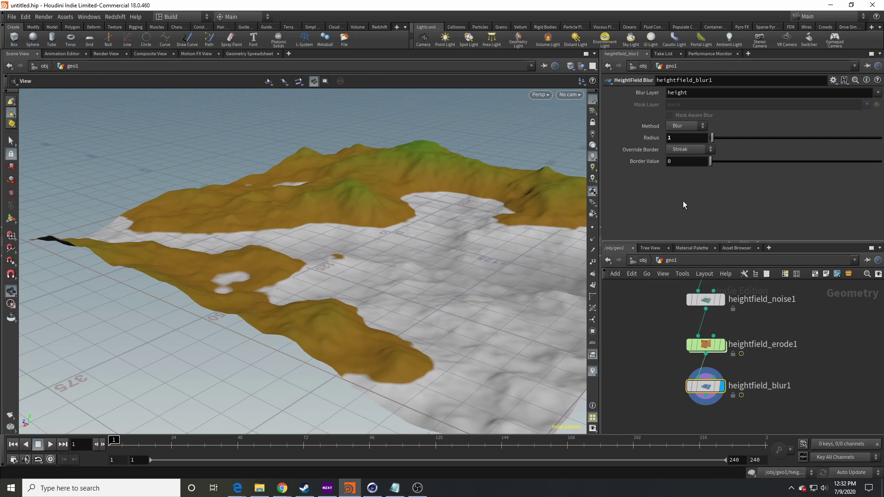
{"action": "middle_click_drag", "start_coordinate": [657, 388], "coordinate": [653, 348]}
{"action": "key", "text": "Tab"}
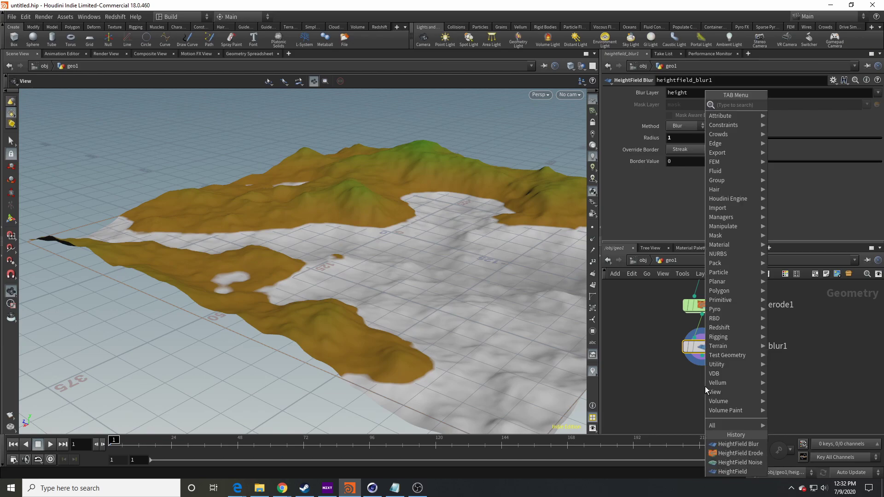
{"action": "type", "text": "conv"}
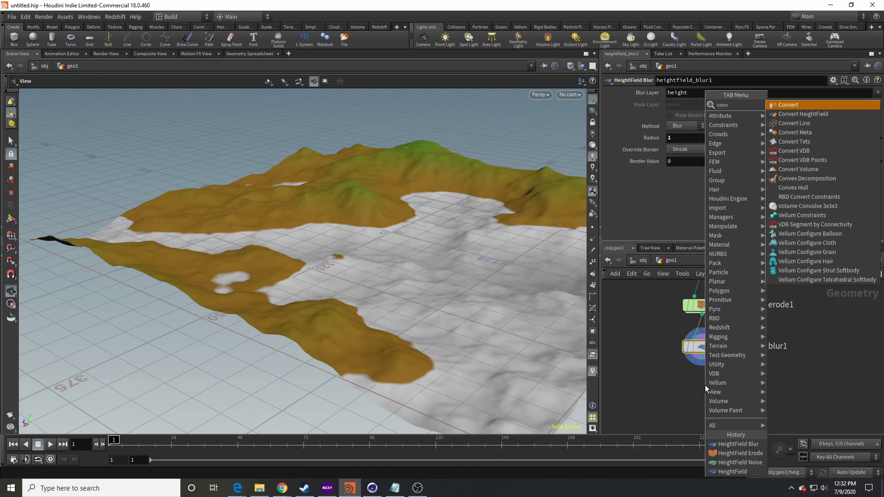
{"action": "key", "text": "Return"}
{"action": "left_click", "coordinate": [705, 385]}
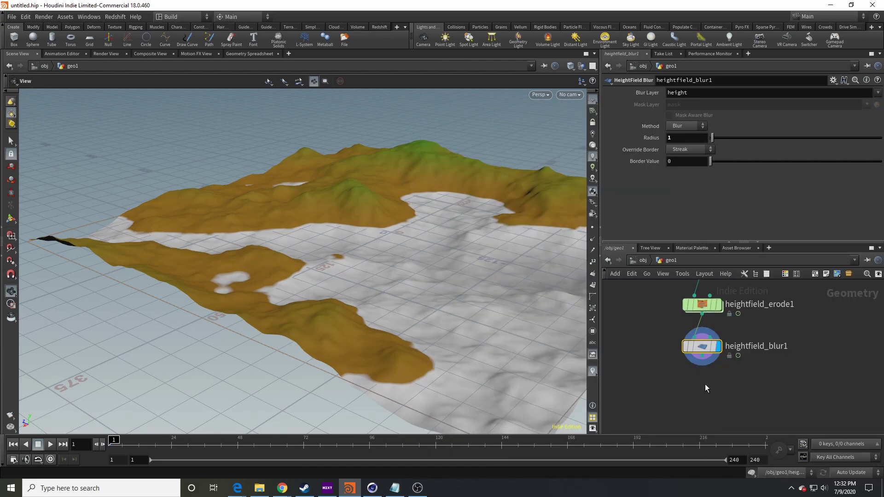
Step: Add a Convert HeightField node after the blur node and display the resulting polygon terrain
{"action": "key", "text": "Tab"}
{"action": "type", "text": "cno"}
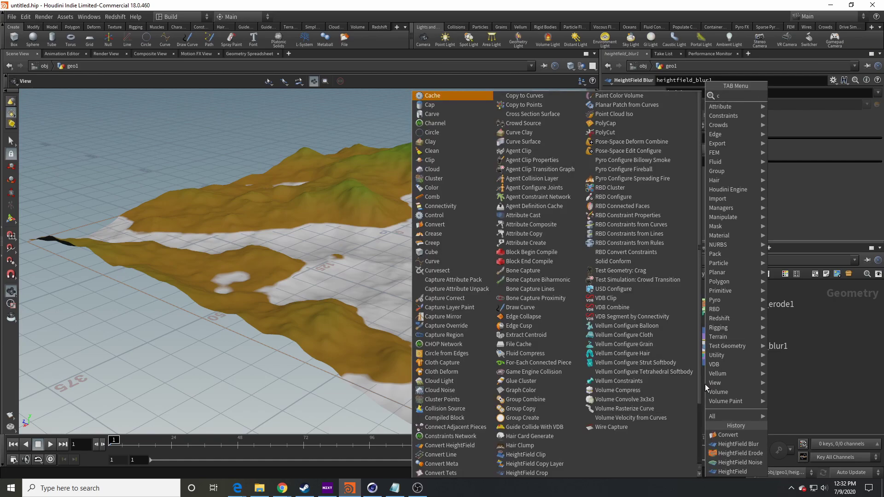
{"action": "key", "text": "BackSpace"}
{"action": "key", "text": "BackSpace"}
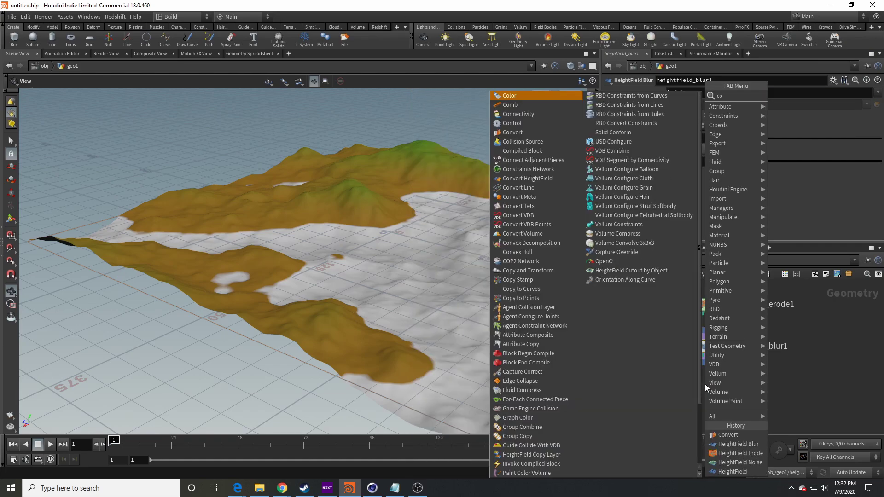
{"action": "type", "text": "onv"}
{"action": "key", "text": "Return"}
{"action": "left_click", "coordinate": [705, 384]}
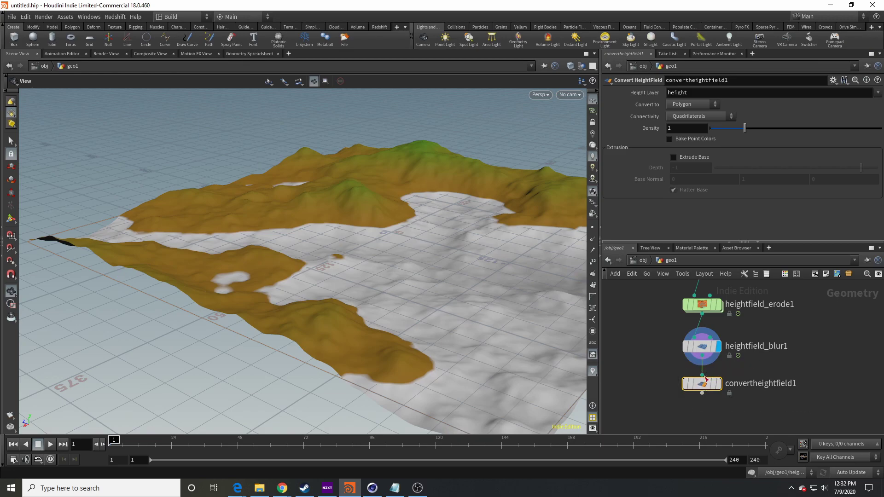
{"action": "left_click", "coordinate": [726, 368]}
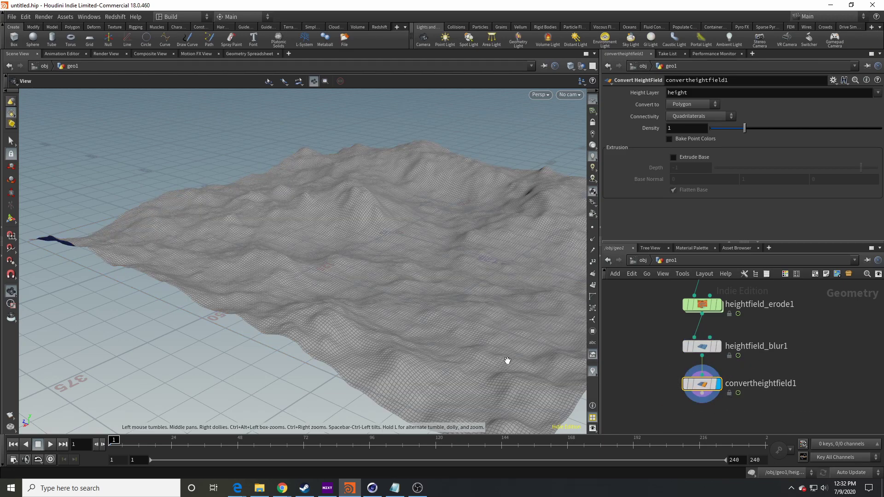
{"action": "left_click_drag", "start_coordinate": [410, 244], "coordinate": [585, 258]}
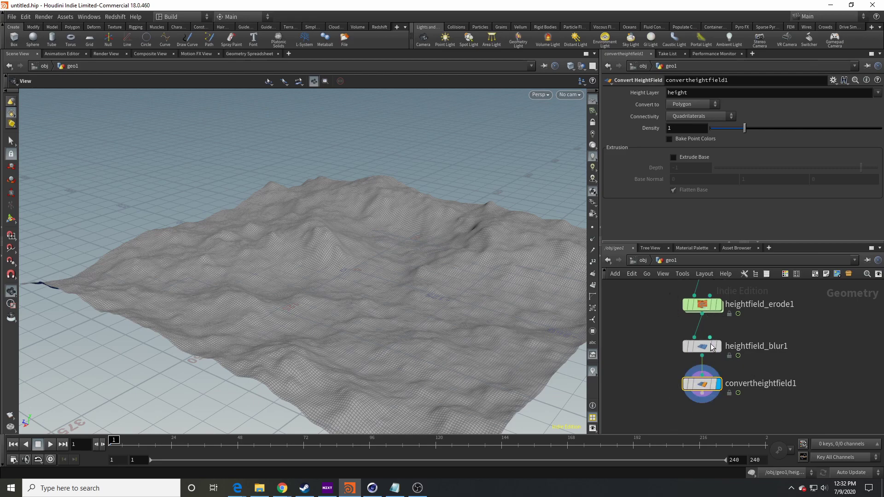
{"action": "left_click_drag", "start_coordinate": [387, 279], "coordinate": [389, 309]}
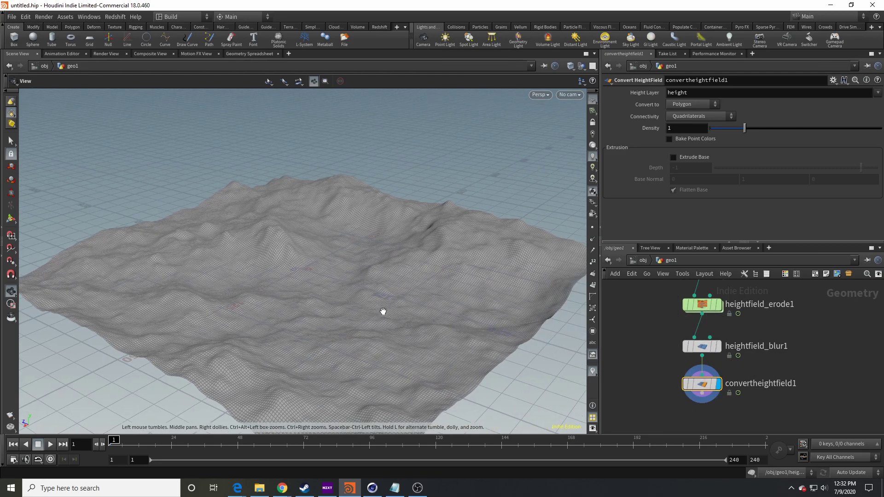
{"action": "left_click_drag", "start_coordinate": [467, 316], "coordinate": [414, 282]}
Step: Set the Global Erosion Rate of the HeightField Erode node to 2
{"action": "left_click", "coordinate": [707, 311]}
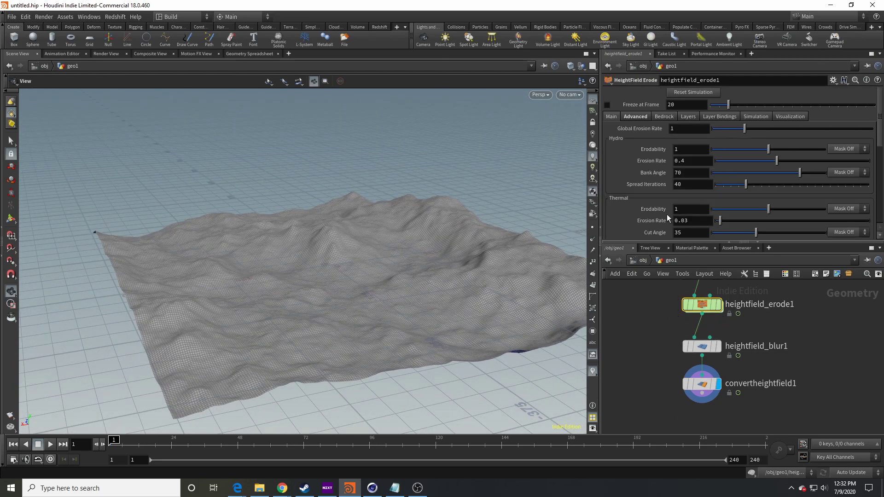
{"action": "scroll", "coordinate": [653, 186], "scroll_direction": "down", "scroll_amount": 3}
{"action": "scroll", "coordinate": [650, 198], "scroll_direction": "up", "scroll_amount": 3}
{"action": "left_click", "coordinate": [636, 117]}
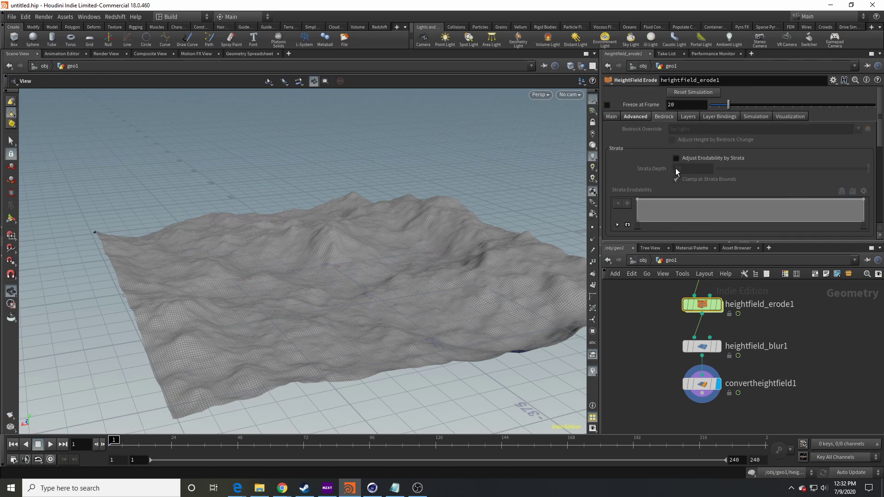
{"action": "left_click", "coordinate": [694, 118]}
{"action": "left_click", "coordinate": [633, 117]}
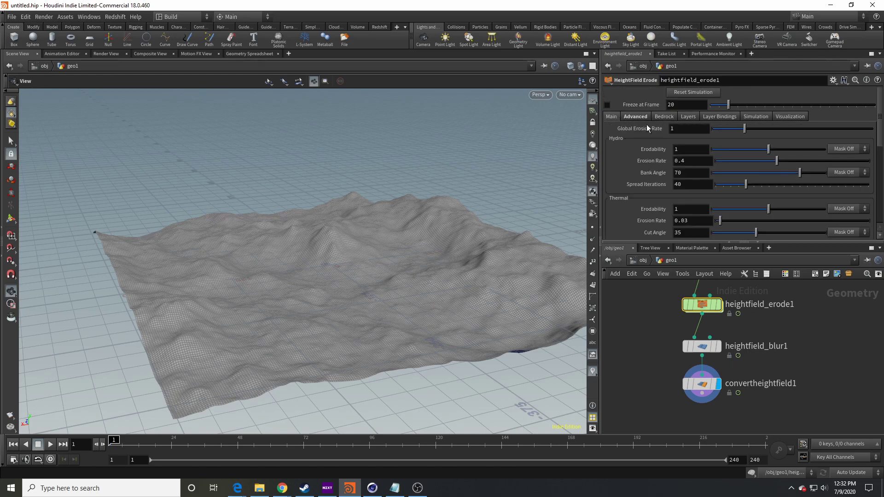
{"action": "left_click", "coordinate": [684, 130]}
{"action": "key", "text": "Return"}
{"action": "right_click_drag", "start_coordinate": [295, 314], "coordinate": [328, 298]}
{"action": "left_click_drag", "start_coordinate": [328, 298], "coordinate": [402, 300]}
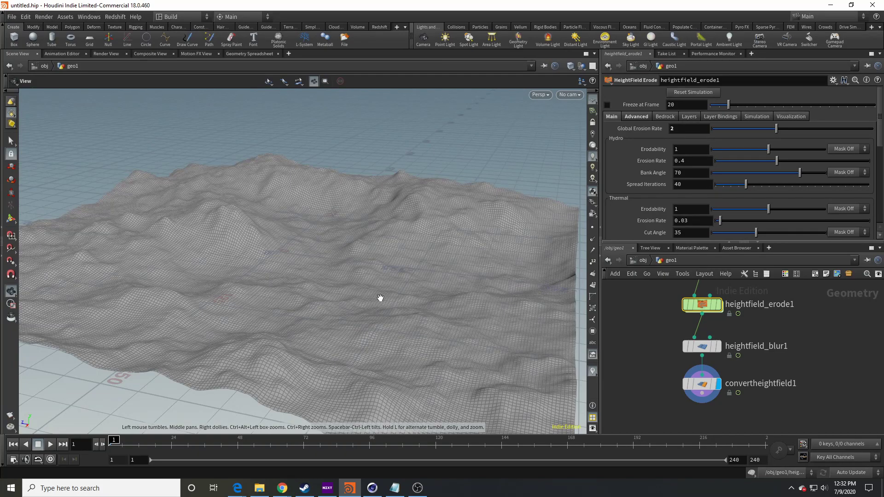
Step: Play the erosion simulation up to frame 18 and inspect the eroded terrain from several angles
{"action": "left_click", "coordinate": [51, 444]}
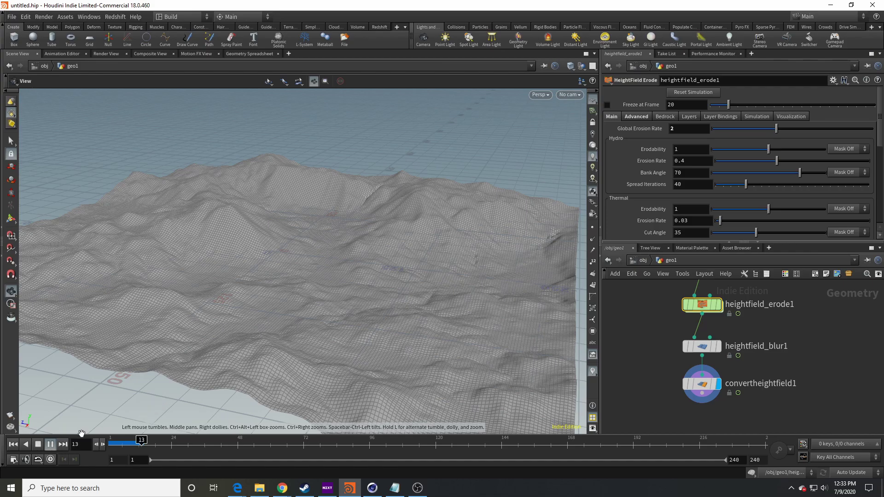
{"action": "left_click", "coordinate": [51, 445]}
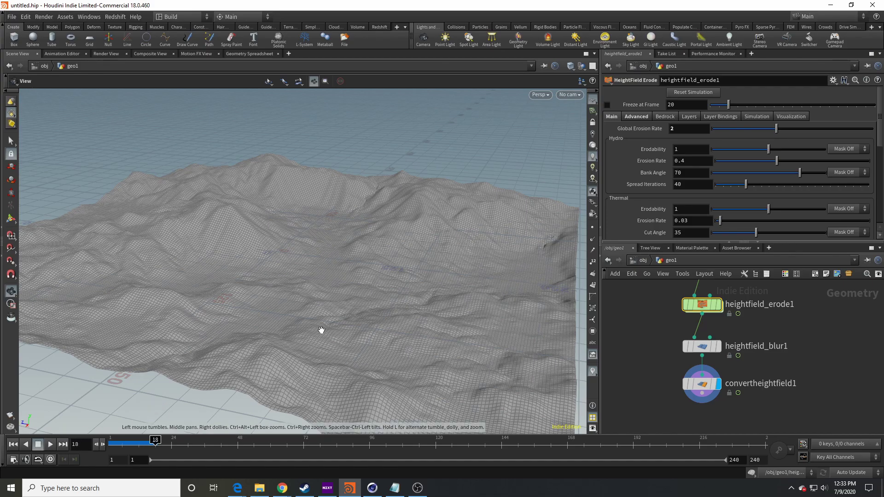
{"action": "left_click_drag", "start_coordinate": [358, 243], "coordinate": [291, 188]}
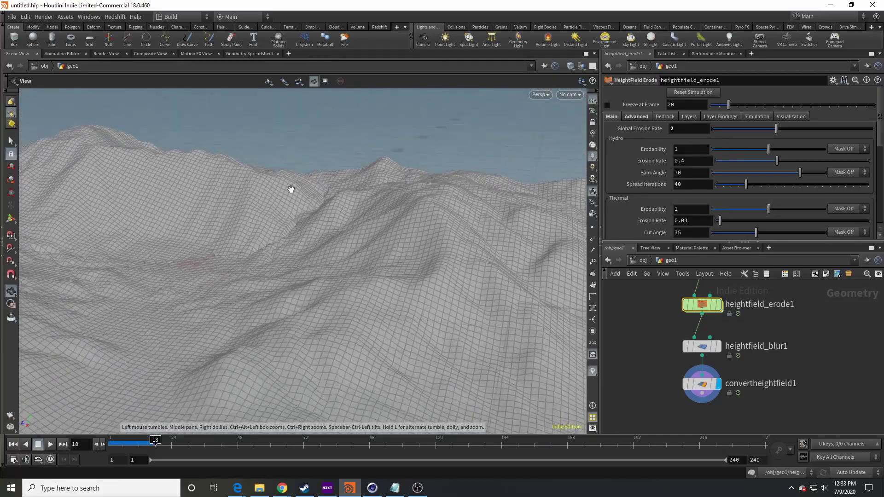
{"action": "left_click_drag", "start_coordinate": [315, 256], "coordinate": [341, 243]}
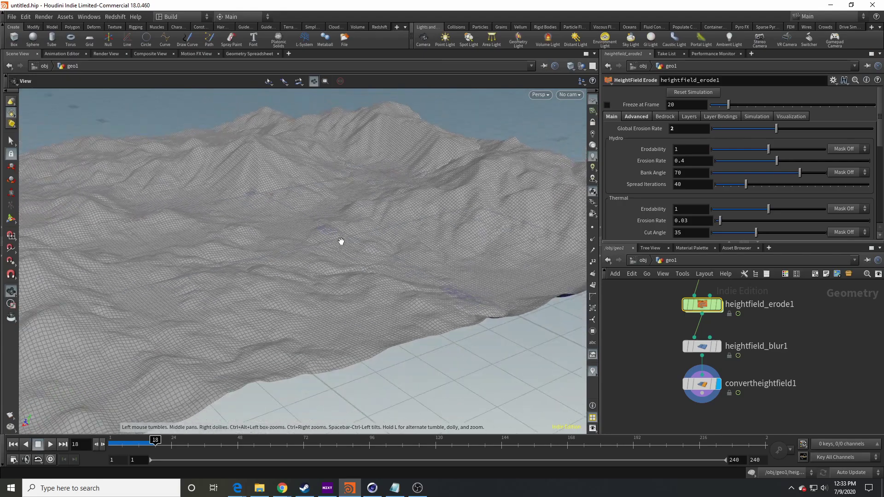
{"action": "left_click_drag", "start_coordinate": [290, 229], "coordinate": [361, 294]}
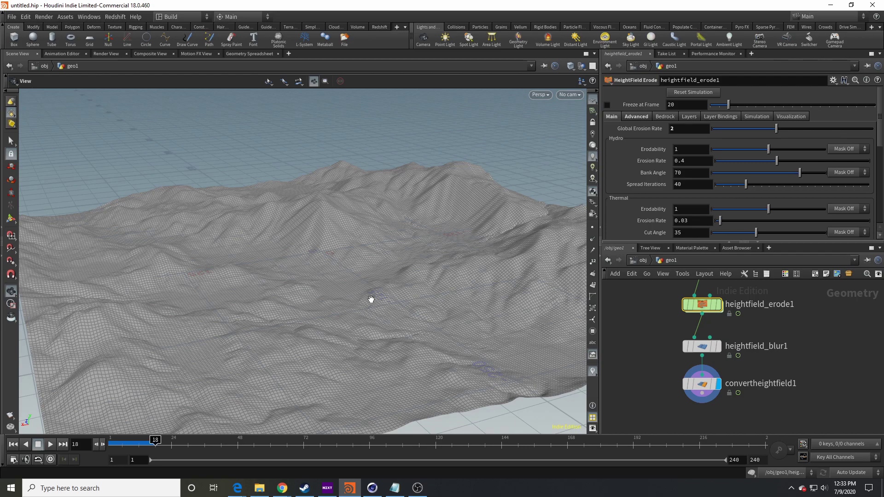
{"action": "left_click_drag", "start_coordinate": [272, 314], "coordinate": [318, 243]}
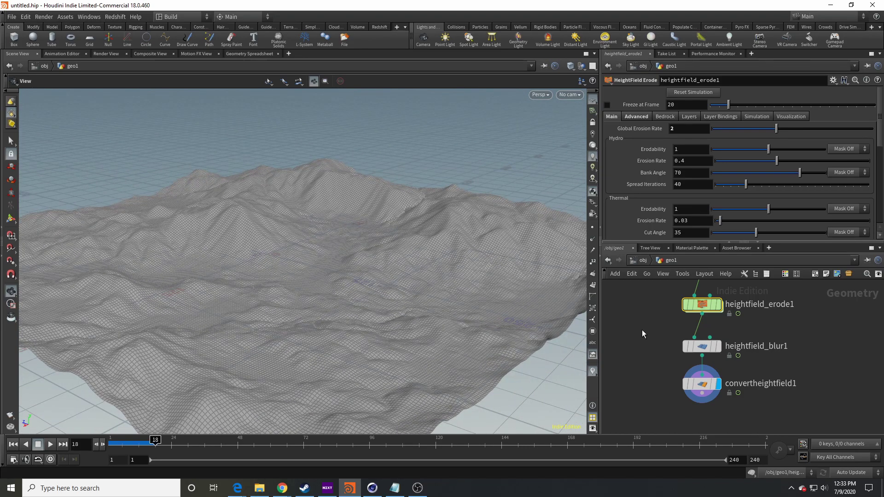
Step: Return to the object level and rename the geometry node as Terrain_Generator
{"action": "scroll", "coordinate": [641, 330], "scroll_direction": "down", "scroll_amount": 3}
{"action": "middle_click_drag", "start_coordinate": [642, 332], "coordinate": [669, 367]}
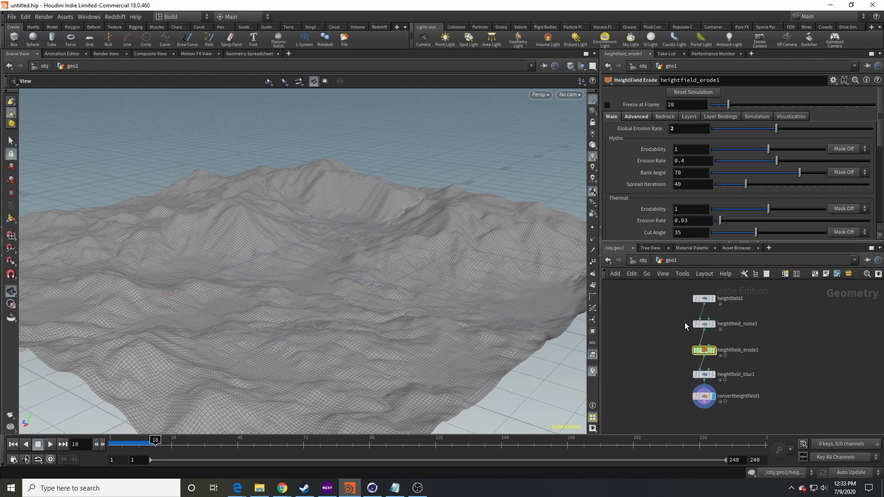
{"action": "left_click", "coordinate": [703, 395]}
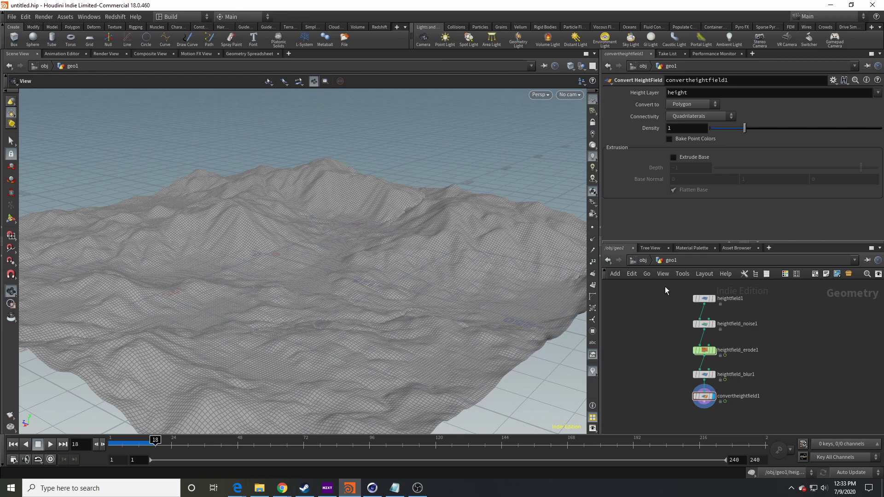
{"action": "left_click", "coordinate": [644, 263]}
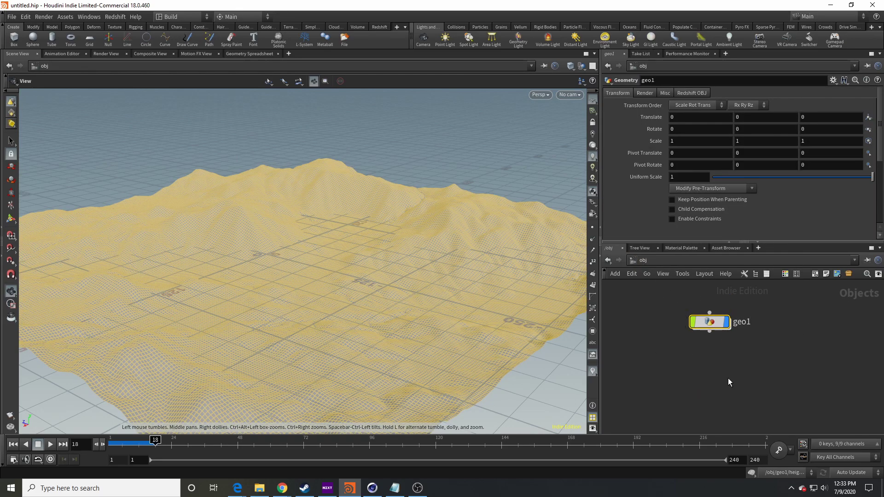
{"action": "double_click", "coordinate": [750, 321]}
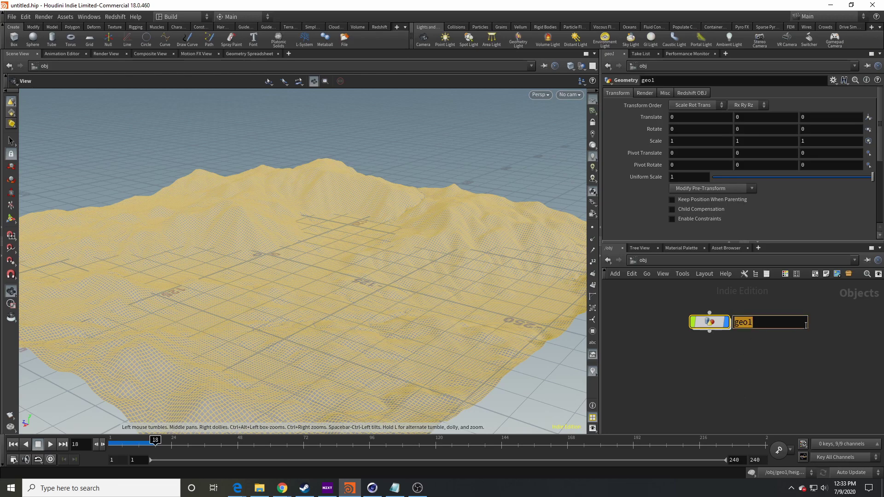
{"action": "type", "text": "Terrain_Generator"}
{"action": "key", "text": "Return"}
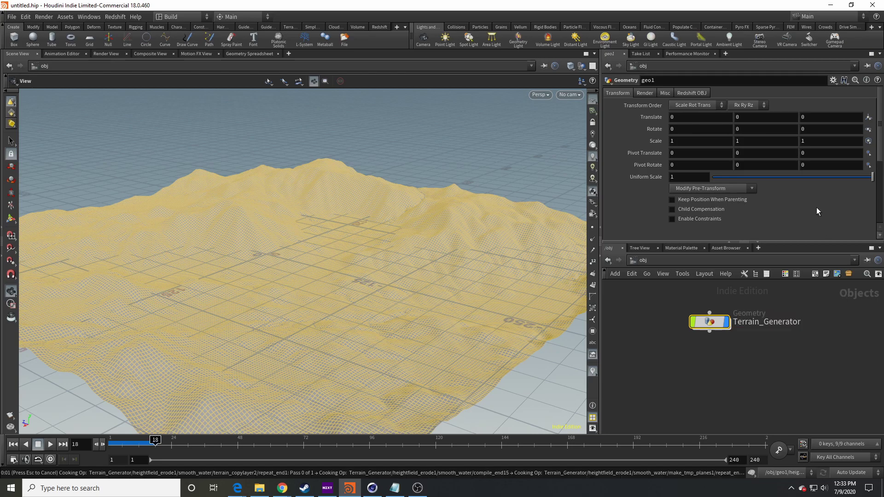
Step: Open the parameter interface editor for Terrain_Generator and make the Transform, Render, Misc and Redshift OBJ folders invisible
{"action": "left_click", "coordinate": [833, 80]}
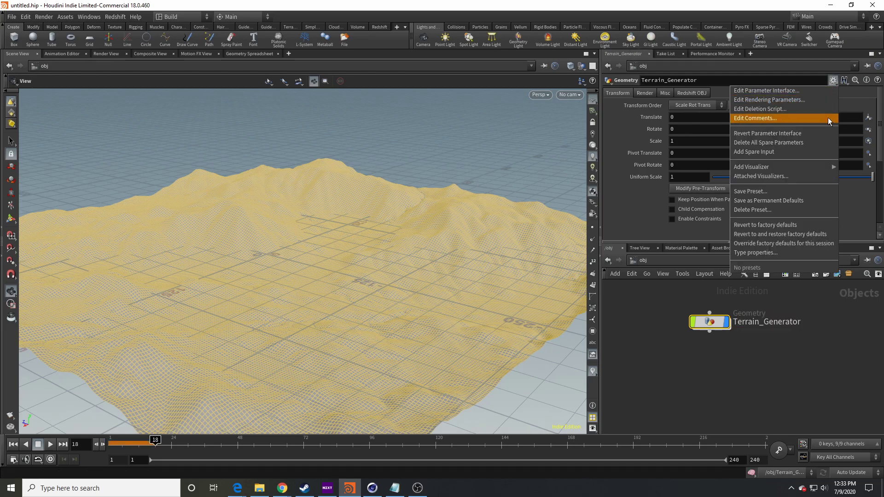
{"action": "left_click", "coordinate": [811, 94]}
{"action": "left_click", "coordinate": [262, 93]}
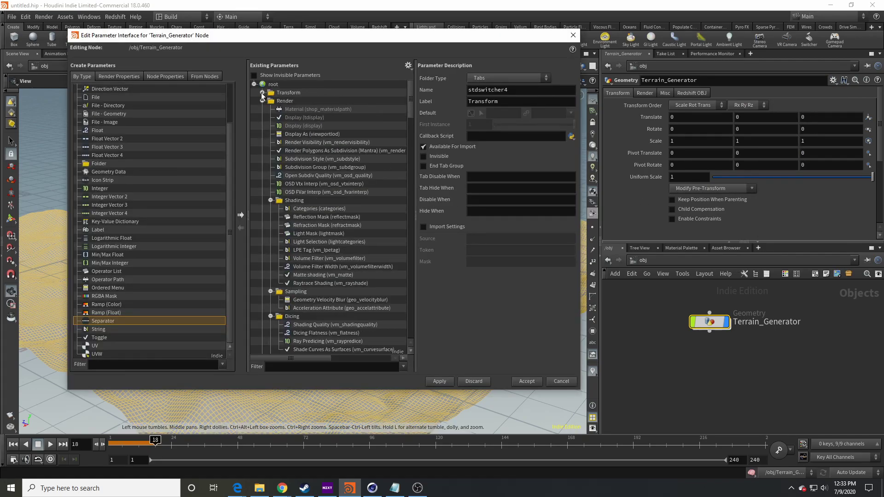
{"action": "left_click", "coordinate": [262, 101]}
{"action": "left_click", "coordinate": [296, 100]}
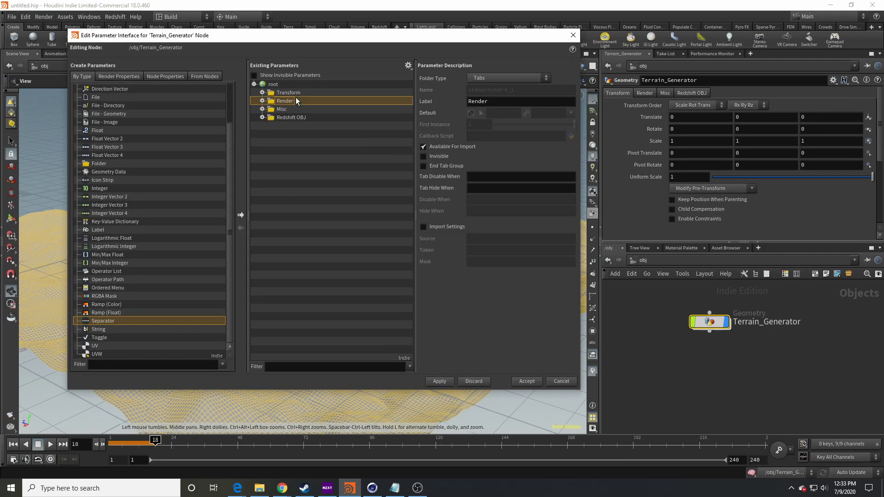
{"action": "left_click", "coordinate": [303, 94]}
{"action": "left_click", "coordinate": [305, 118], "text": "shift"}
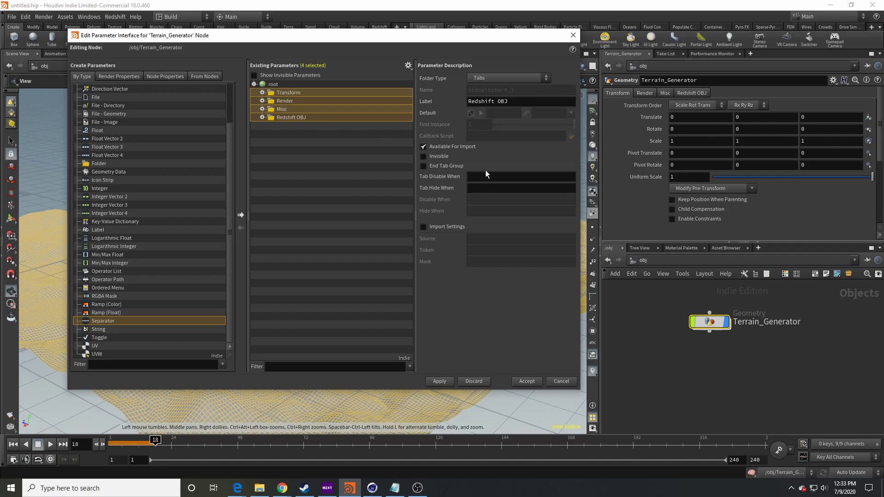
{"action": "left_click", "coordinate": [442, 157]}
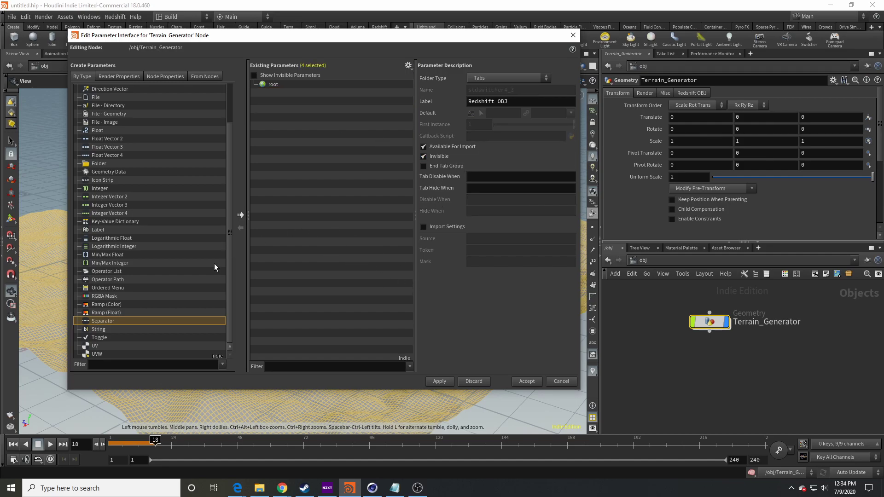
Step: Add a new folder under root in the parameter interface and label it Setting
{"action": "scroll", "coordinate": [117, 218], "scroll_direction": "up", "scroll_amount": 2}
{"action": "left_click_drag", "start_coordinate": [118, 212], "coordinate": [275, 84]}
{"action": "left_click", "coordinate": [523, 102]}
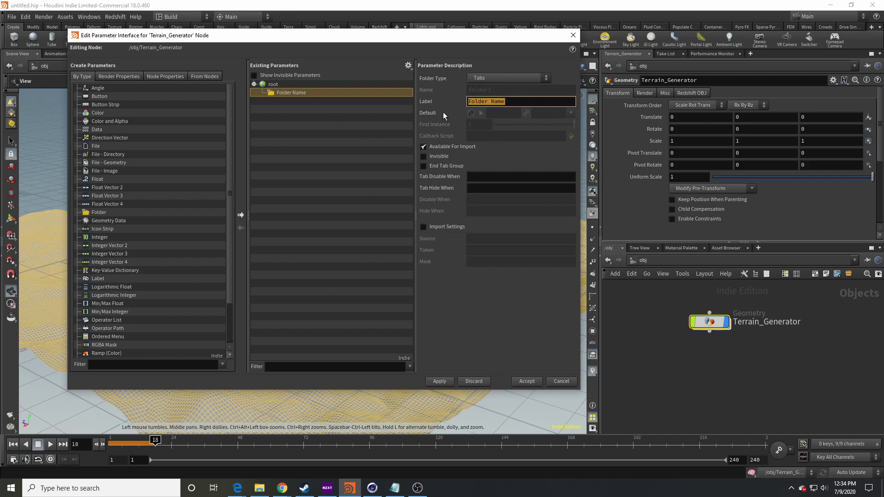
{"action": "type", "text": "Set"}
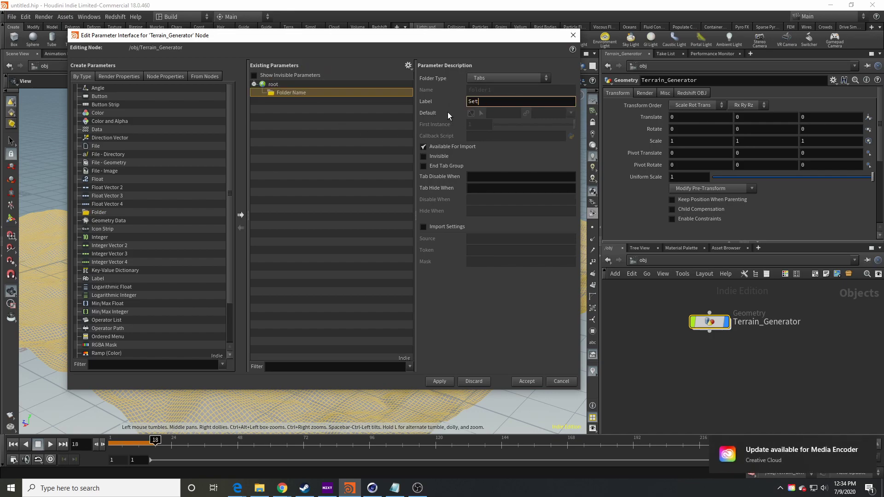
{"action": "type", "text": "ting"}
{"action": "key", "text": "Return"}
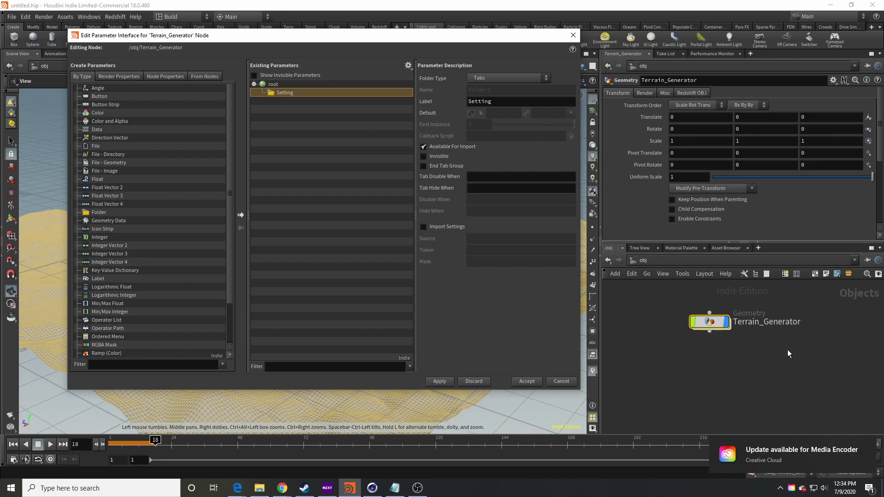
{"action": "left_click", "coordinate": [868, 445]}
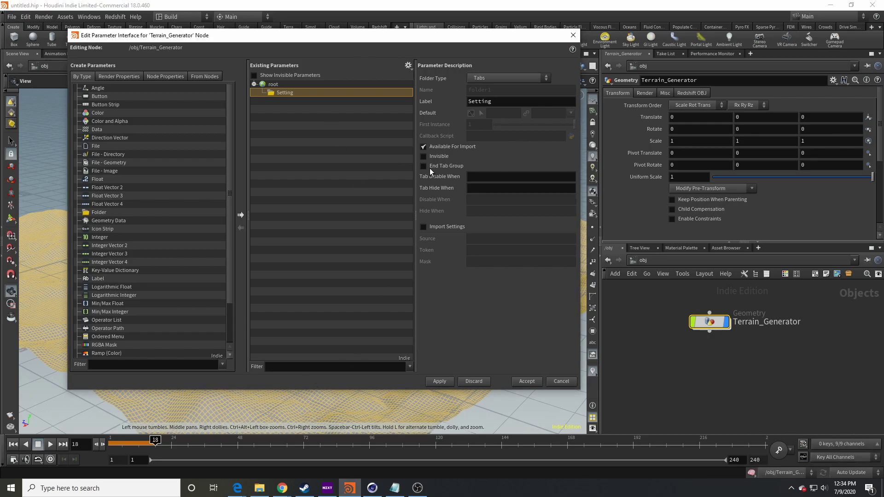
Step: Enter the Terrain_Generator network and change the new folder's label to Settings
{"action": "double_click", "coordinate": [708, 321]}
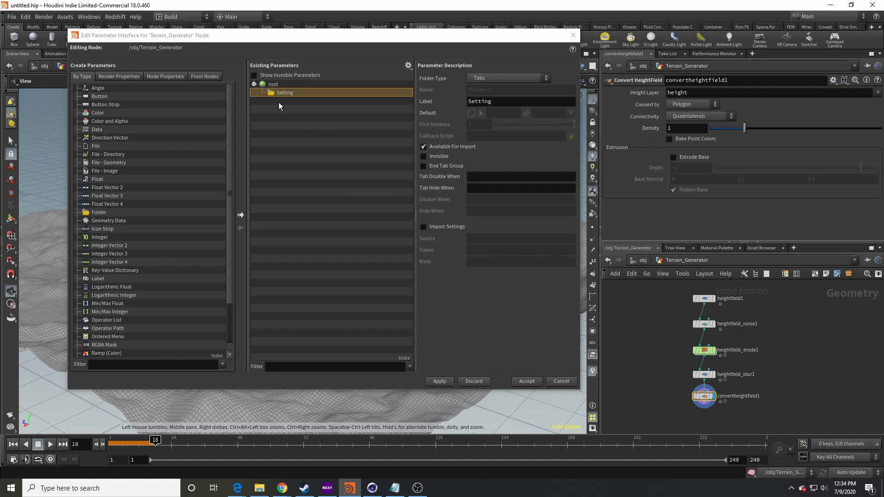
{"action": "left_click", "coordinate": [310, 90]}
{"action": "left_click", "coordinate": [502, 101]}
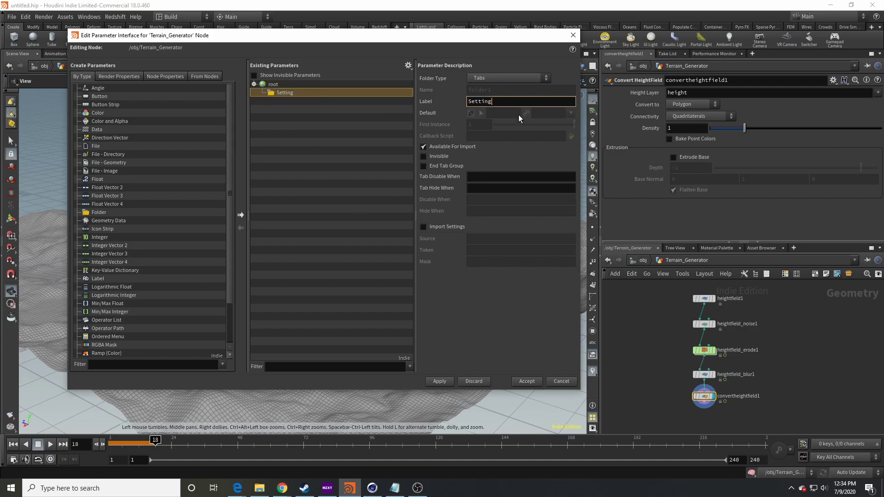
{"action": "key", "text": "Return"}
Step: Add the Size parameter of heightfield1 to the parameter interface, with a separator below it
{"action": "scroll", "coordinate": [782, 328], "scroll_direction": "up", "scroll_amount": 3}
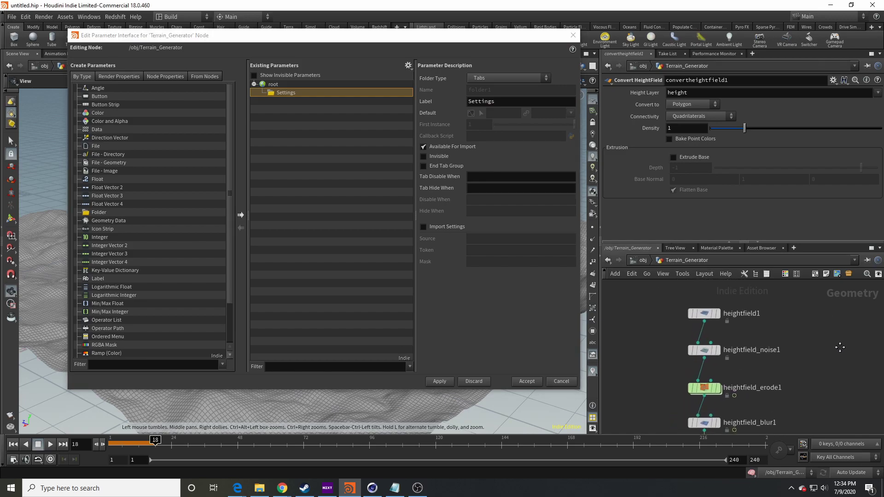
{"action": "left_click", "coordinate": [705, 315]}
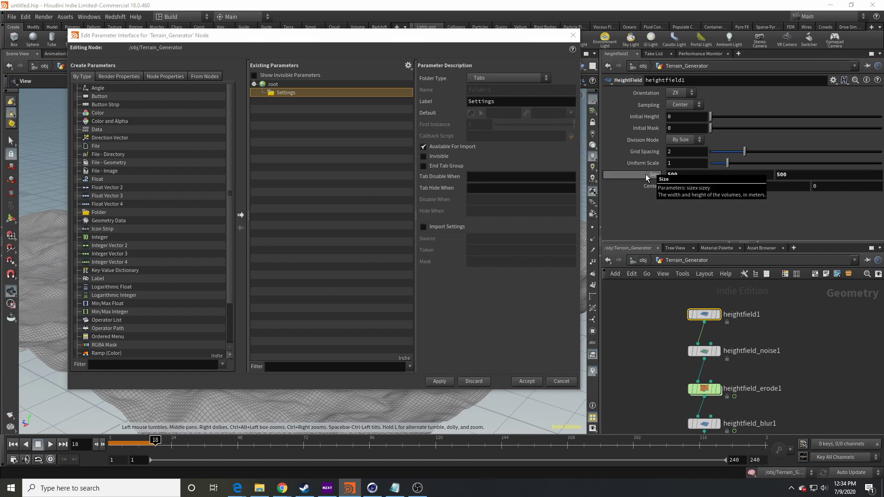
{"action": "left_click_drag", "start_coordinate": [645, 175], "coordinate": [287, 95]}
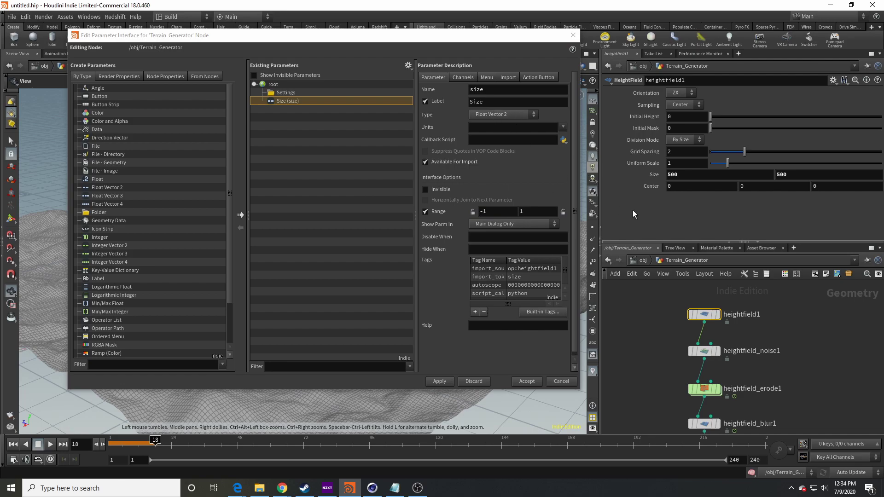
{"action": "scroll", "coordinate": [138, 322], "scroll_direction": "down", "scroll_amount": 2}
{"action": "left_click", "coordinate": [159, 320]}
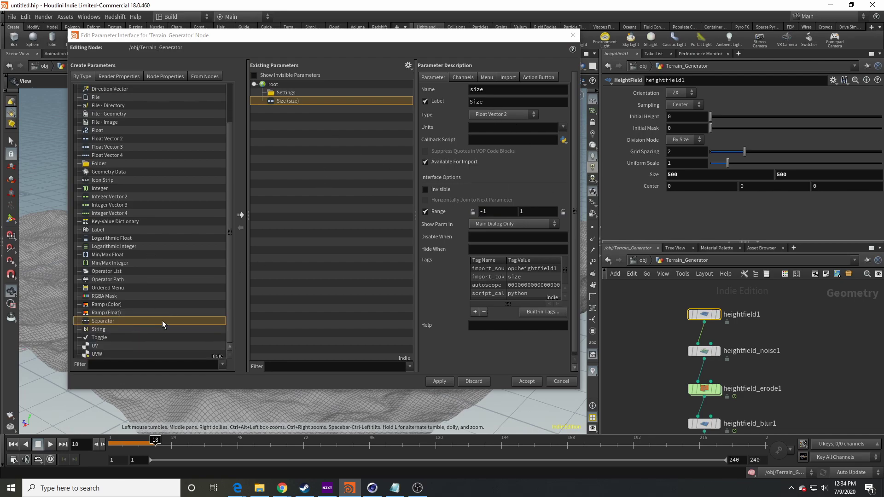
{"action": "left_click", "coordinate": [240, 215]}
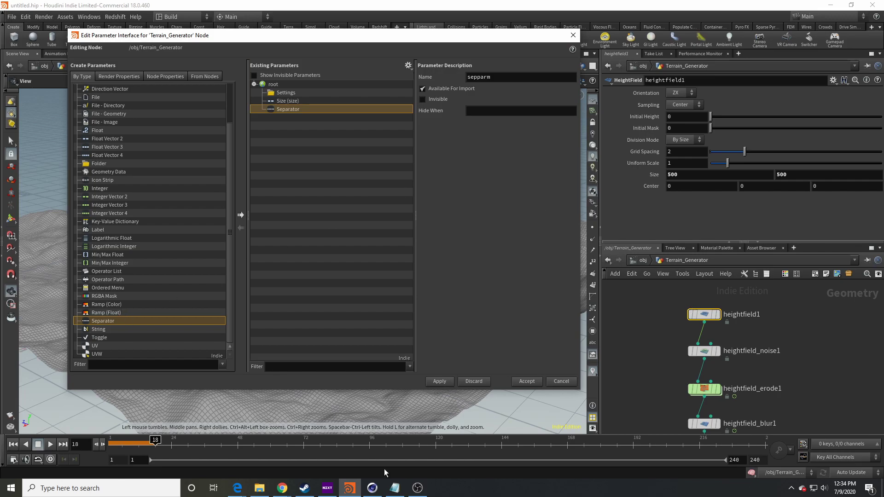
Step: Consult the reference asset's parameters in Cinema 4D, switch back to Houdini and add heightfield_noise1's Amplitude and Element Size to the interface
{"action": "left_click", "coordinate": [372, 487]}
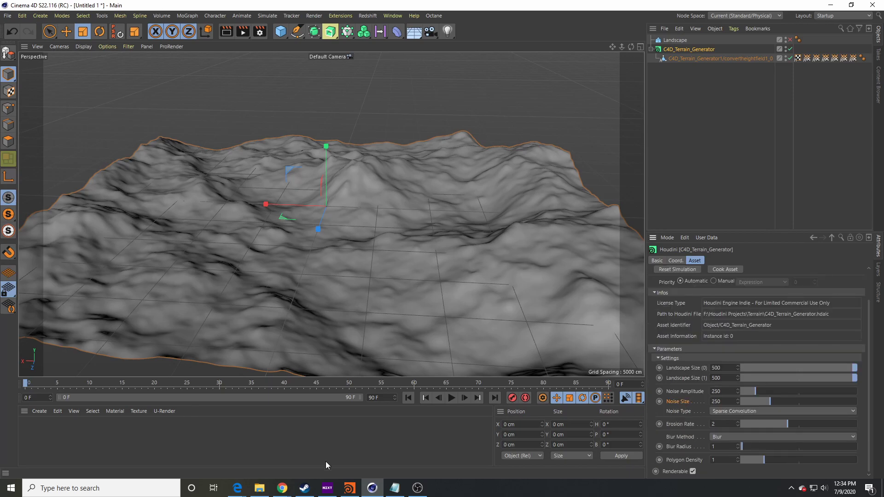
{"action": "left_click", "coordinate": [350, 487]}
{"action": "left_click", "coordinate": [703, 351]}
{"action": "middle_click_drag", "start_coordinate": [707, 356], "coordinate": [707, 317]}
{"action": "left_click_drag", "start_coordinate": [648, 134], "coordinate": [295, 106]}
{"action": "left_click_drag", "start_coordinate": [646, 145], "coordinate": [296, 144]}
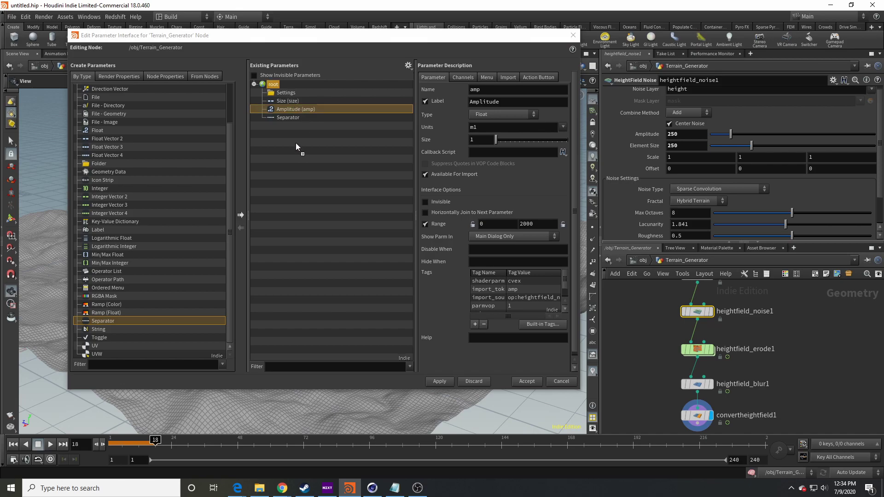
Step: Move the Size, Separator, Element Size and Amplitude entries into the Settings folder
{"action": "left_click_drag", "start_coordinate": [292, 93], "coordinate": [294, 106]}
{"action": "left_click_drag", "start_coordinate": [305, 126], "coordinate": [294, 94]}
{"action": "left_click", "coordinate": [305, 126]}
{"action": "left_click_drag", "start_coordinate": [299, 116], "coordinate": [299, 95]}
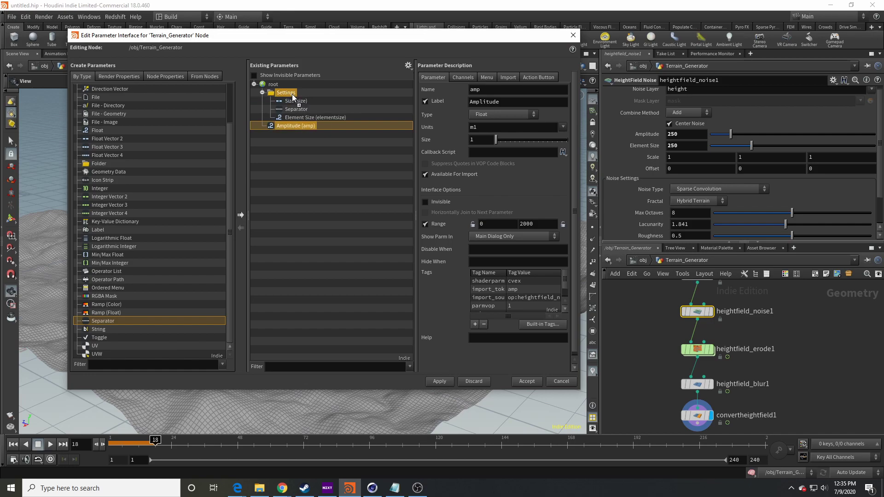
{"action": "left_click", "coordinate": [308, 168]}
Step: Change the label of the Element Size parameter to Noise Size
{"action": "left_click", "coordinate": [313, 118]}
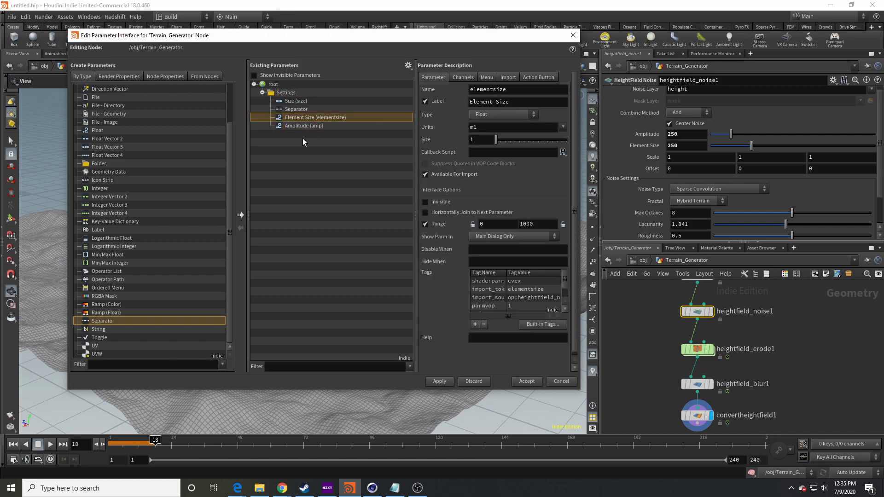
{"action": "left_click", "coordinate": [497, 102]}
{"action": "left_click_drag", "start_coordinate": [495, 102], "coordinate": [424, 115]}
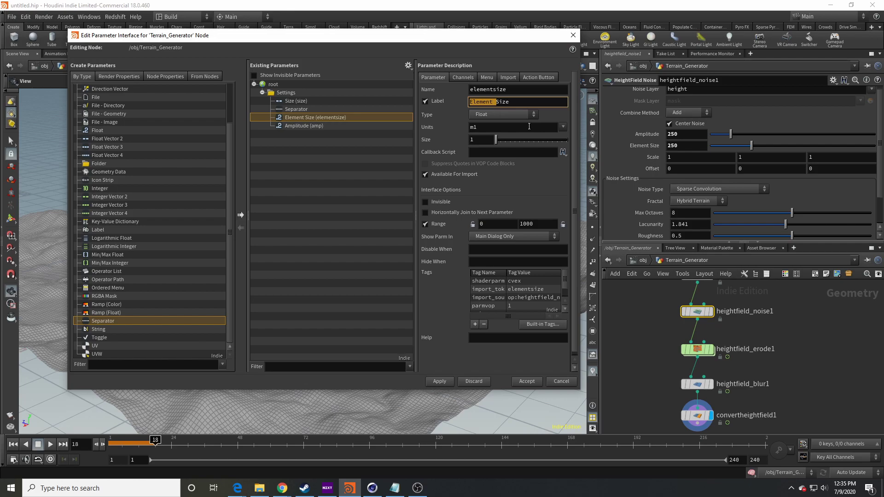
{"action": "type", "text": "Noise"}
Step: Change the label of the Amplitude parameter to Noise Amplitude
{"action": "left_click", "coordinate": [298, 126]}
{"action": "left_click", "coordinate": [471, 102]}
{"action": "type", "text": "Noise"}
{"action": "key", "text": "BackSpace"}
{"action": "key", "text": "BackSpace"}
{"action": "key", "text": "BackSpace"}
{"action": "key", "text": "BackSpace"}
{"action": "key", "text": "BackSpace"}
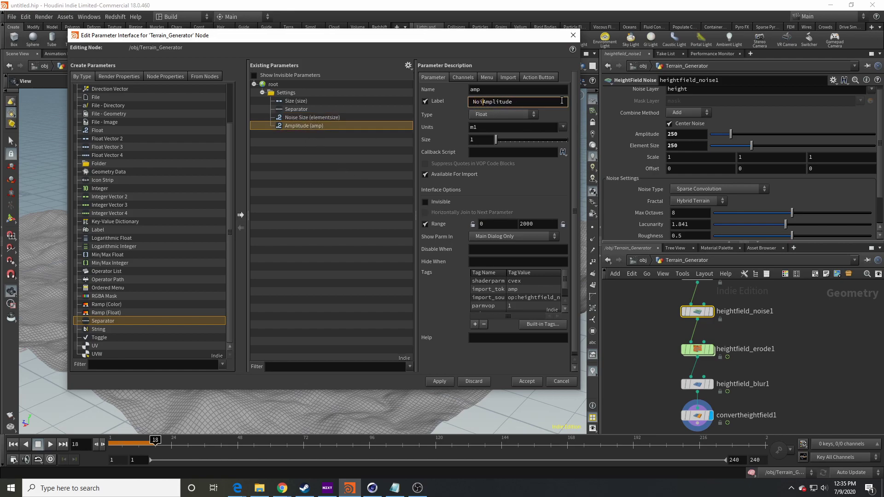
{"action": "type", "text": "Noise"}
{"action": "key", "text": "Return"}
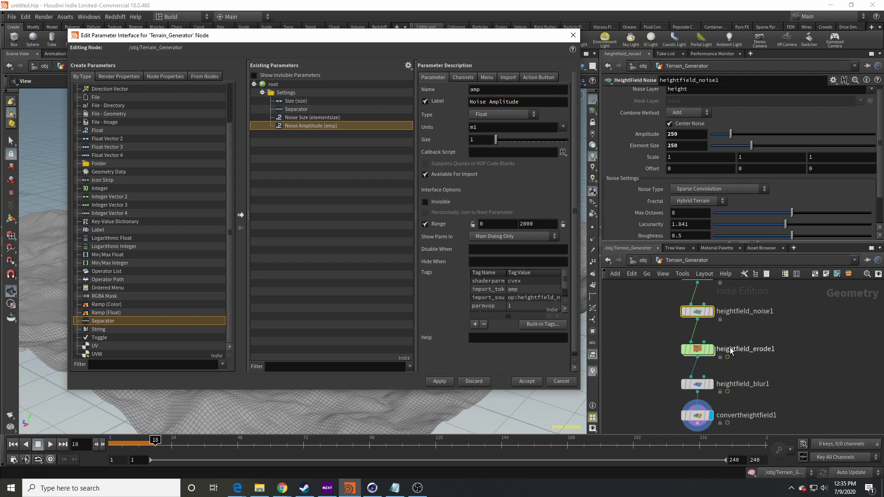
Step: Add heightfield_erode1's Global Erosion Rate to the Settings folder, with a separator between it and Noise Amplitude
{"action": "left_click", "coordinate": [698, 349]}
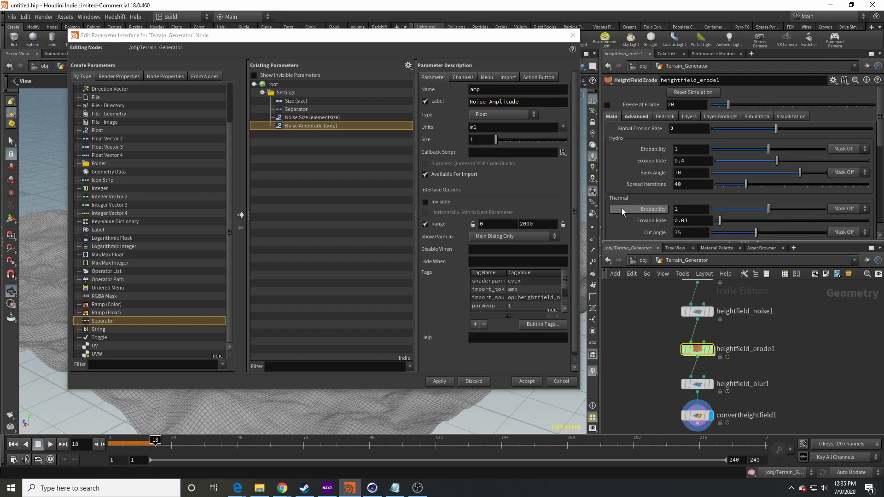
{"action": "left_click", "coordinate": [240, 214]}
{"action": "mouse_move", "coordinate": [296, 134]}
{"action": "left_mouse_down"}
{"action": "mouse_move", "coordinate": [323, 90]}
{"action": "mouse_move", "coordinate": [291, 95]}
{"action": "mouse_move", "coordinate": [306, 151]}
{"action": "mouse_move", "coordinate": [297, 143]}
{"action": "mouse_move", "coordinate": [304, 140]}
{"action": "left_mouse_up"}
{"action": "left_click", "coordinate": [297, 134]}
Step: Add the Offset parameter of heightfield_noise1 to the Settings folder, directly below Noise Amplitude
{"action": "scroll", "coordinate": [670, 358], "scroll_direction": "up", "scroll_amount": 3}
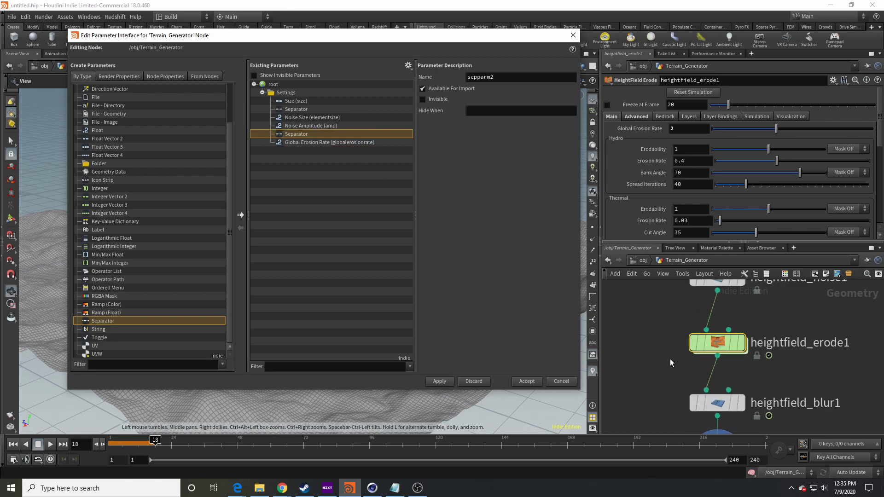
{"action": "scroll", "coordinate": [669, 358], "scroll_direction": "down", "scroll_amount": 2}
{"action": "middle_click_drag", "start_coordinate": [664, 326], "coordinate": [667, 377]}
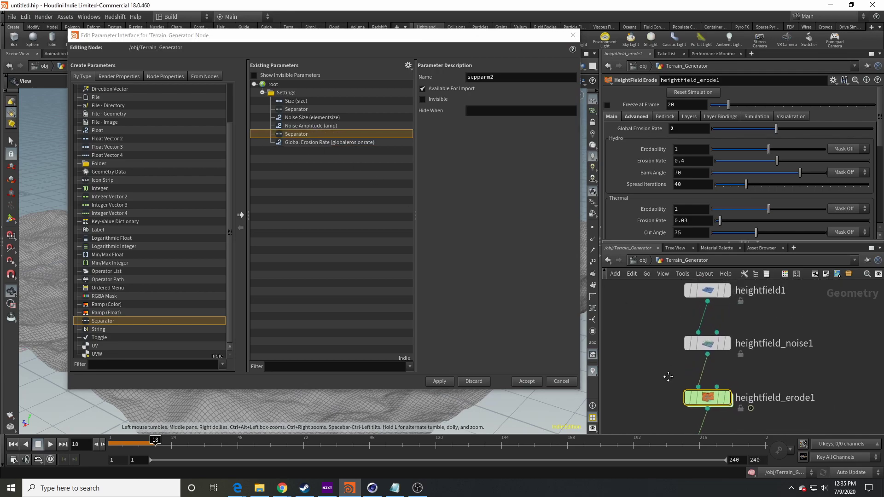
{"action": "left_click", "coordinate": [704, 295]}
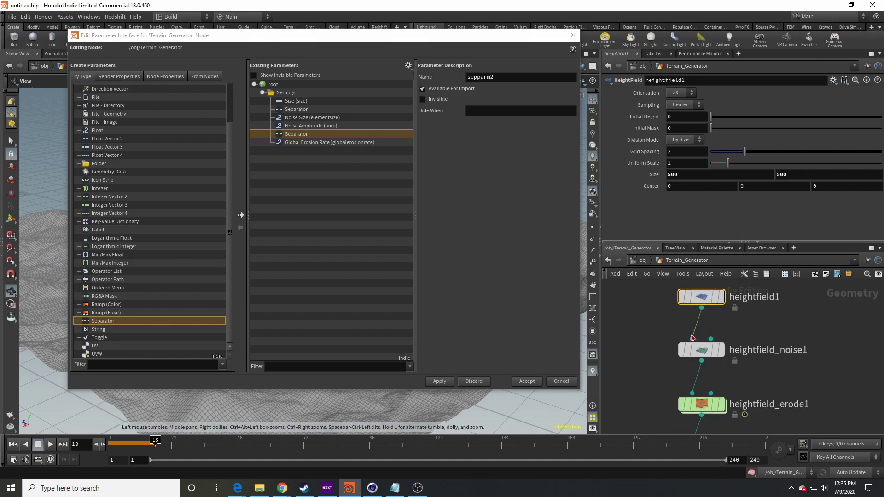
{"action": "left_click", "coordinate": [701, 352]}
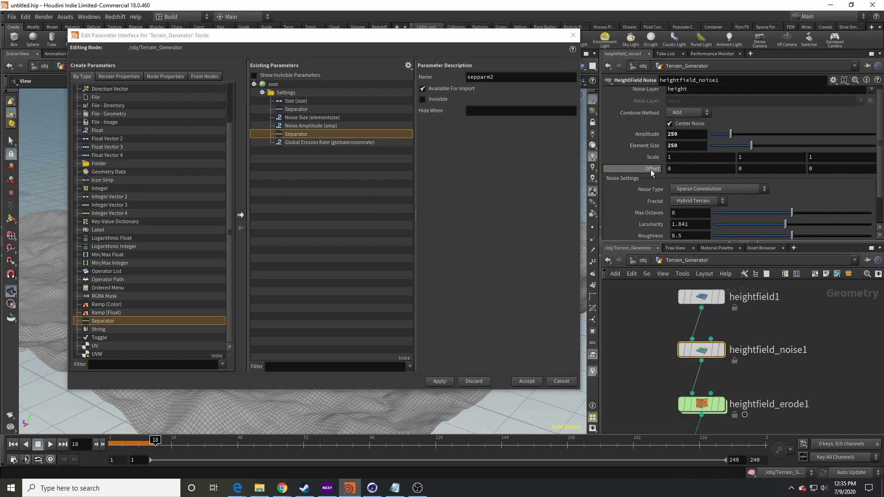
{"action": "left_click", "coordinate": [293, 93]}
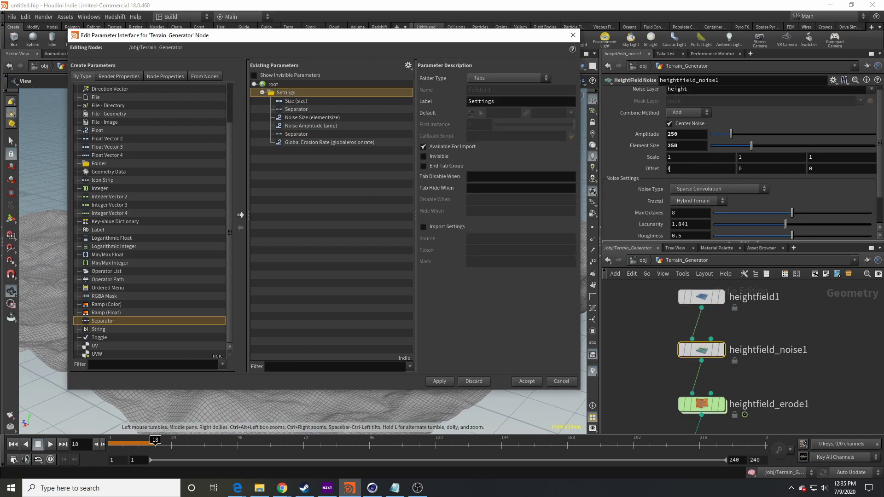
{"action": "left_click_drag", "start_coordinate": [292, 94], "coordinate": [293, 119]}
Step: Change the label of the Offset parameter to Noise Offset
{"action": "left_click", "coordinate": [535, 100]}
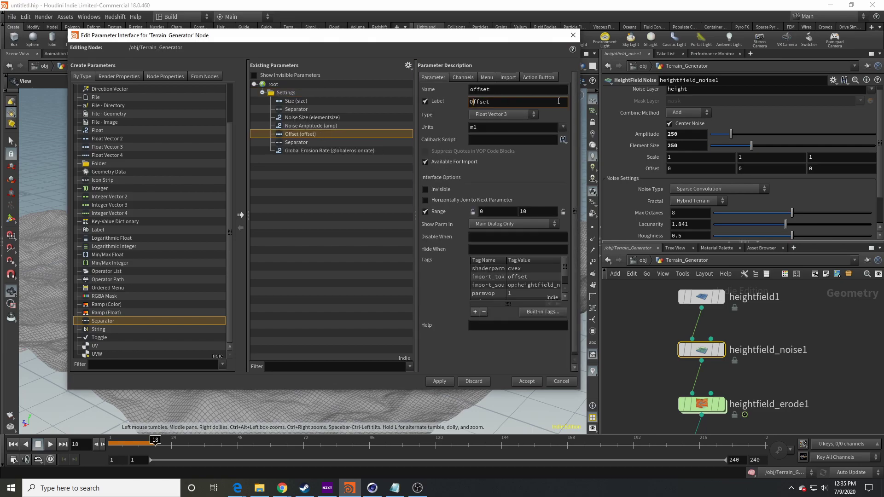
{"action": "left_click_drag", "start_coordinate": [497, 101], "coordinate": [408, 103]}
{"action": "key", "text": "Home"}
{"action": "type", "text": "Noiose"}
{"action": "key", "text": "Left"}
{"action": "key", "text": "Left"}
{"action": "key", "text": "Left"}
{"action": "key", "text": "BackSpace"}
{"action": "key", "text": "Return"}
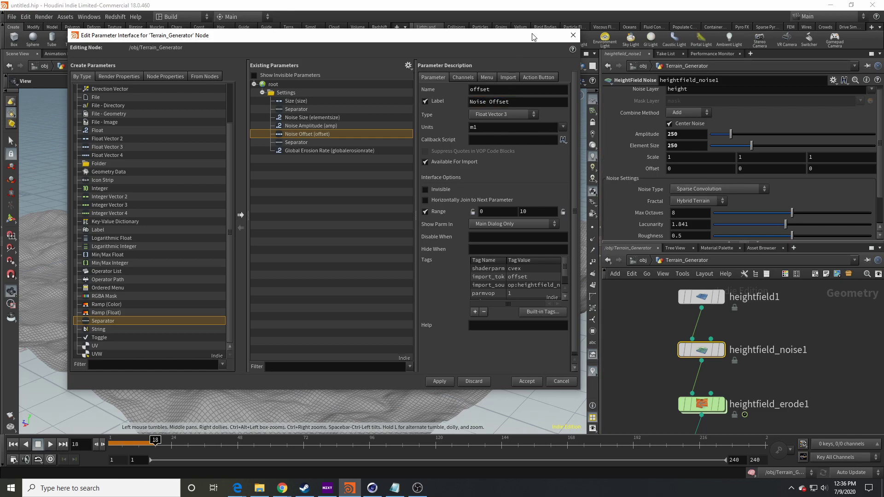
Step: Apply and accept the parameter interface changes, and return to the object level to show Terrain_Generator's custom parameters
{"action": "left_click", "coordinate": [439, 381]}
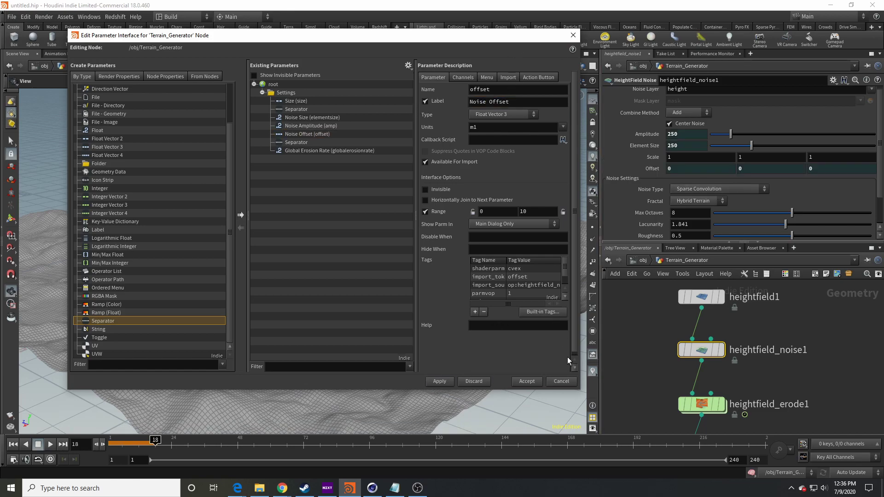
{"action": "left_click", "coordinate": [526, 381]}
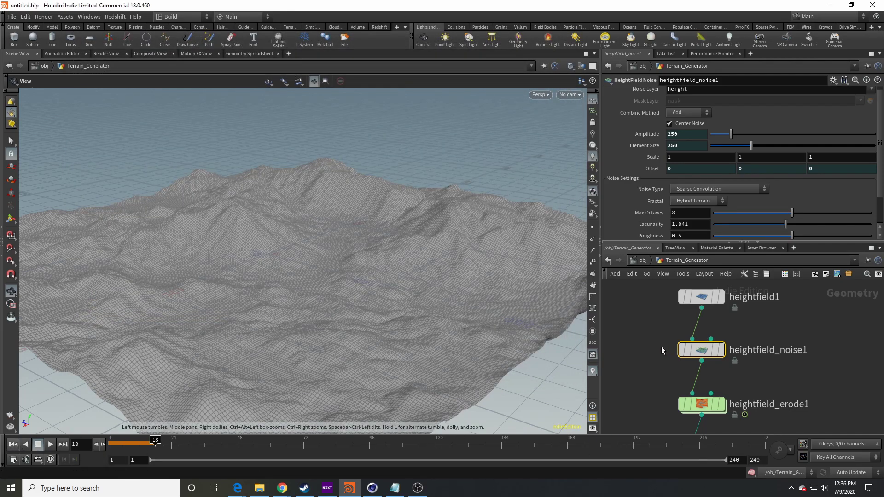
{"action": "scroll", "coordinate": [396, 267], "scroll_direction": "down", "scroll_amount": 3}
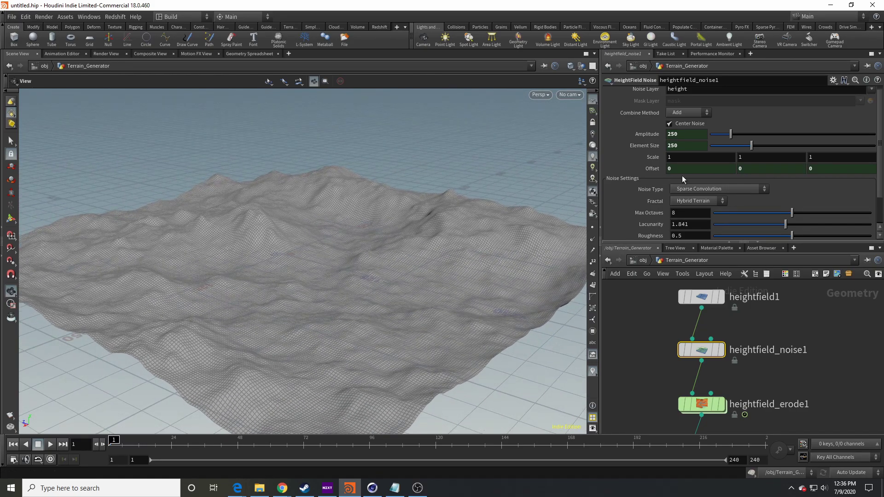
{"action": "left_click", "coordinate": [652, 264]}
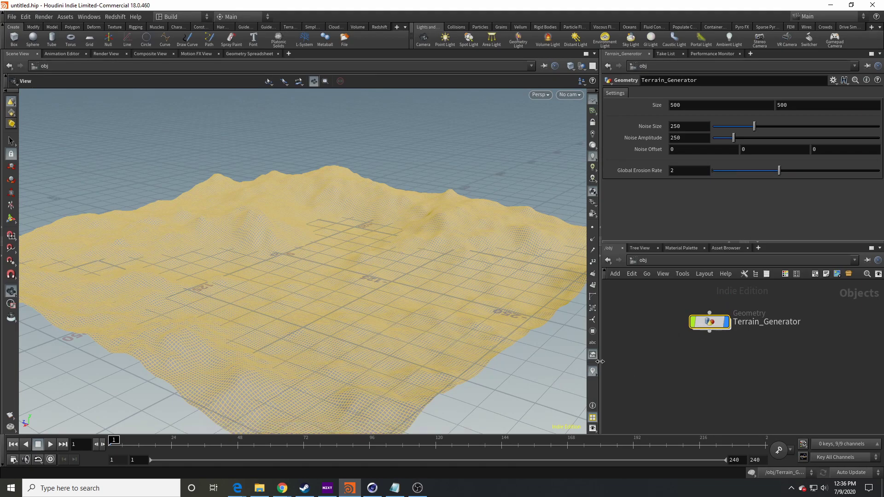
Step: Try an Offset of 2 on all three axes of heightfield_noise1 inside Terrain_Generator, and undo it
{"action": "double_click", "coordinate": [698, 322]}
{"action": "left_click", "coordinate": [700, 349]}
{"action": "middle_click", "coordinate": [718, 170]}
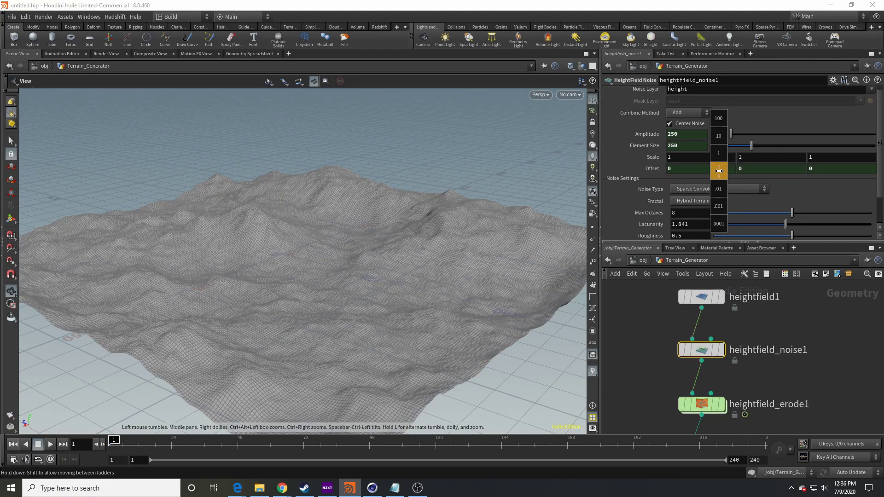
{"action": "mouse_move", "coordinate": [654, 167]}
{"action": "middle_mouse_down"}
{"action": "mouse_move", "coordinate": [652, 151]}
{"action": "mouse_move", "coordinate": [793, 150]}
{"action": "mouse_move", "coordinate": [751, 151]}
{"action": "mouse_move", "coordinate": [661, 177]}
{"action": "middle_mouse_up"}
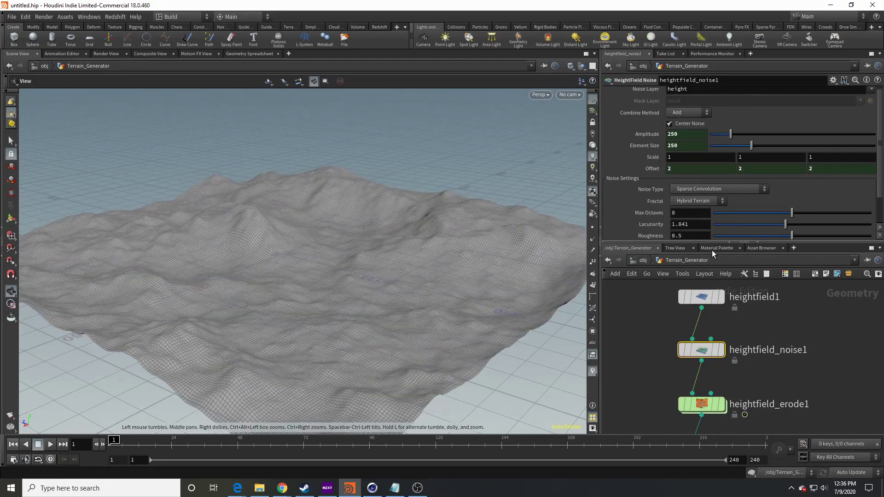
{"action": "key", "text": "ctrl+z"}
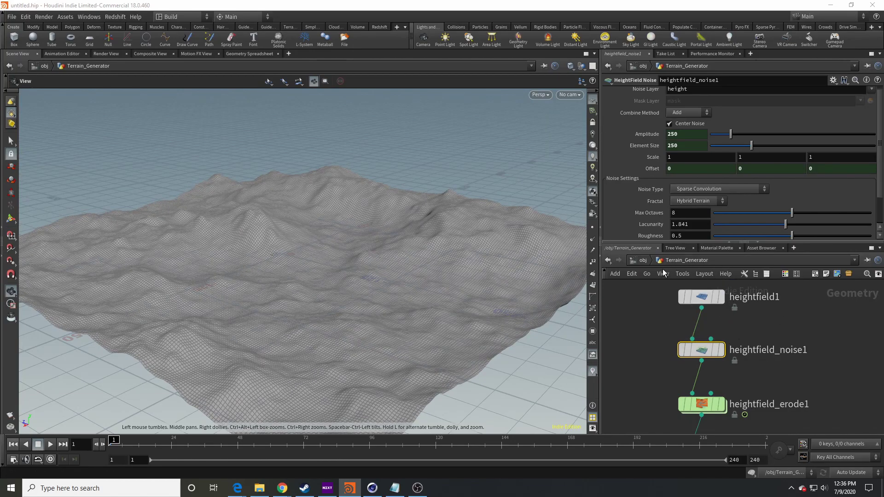
Step: Reopen Terrain_Generator's parameter interface for editing and add a separator below Global Erosion Rate
{"action": "left_click", "coordinate": [651, 261]}
{"action": "left_click", "coordinate": [641, 265]}
{"action": "left_click", "coordinate": [643, 261]}
{"action": "left_click", "coordinate": [834, 81]}
{"action": "left_click", "coordinate": [830, 91]}
{"action": "double_click", "coordinate": [710, 322]}
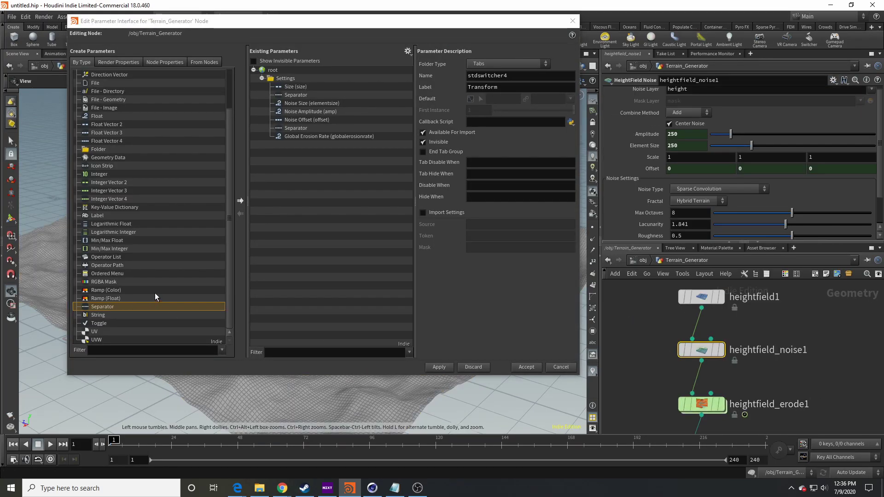
{"action": "left_click", "coordinate": [240, 200]}
Step: Add heightfield_blur1's Radius parameter to the Settings folder, below the separator that follows Global Erosion Rate
{"action": "scroll", "coordinate": [822, 347], "scroll_direction": "down", "scroll_amount": 3}
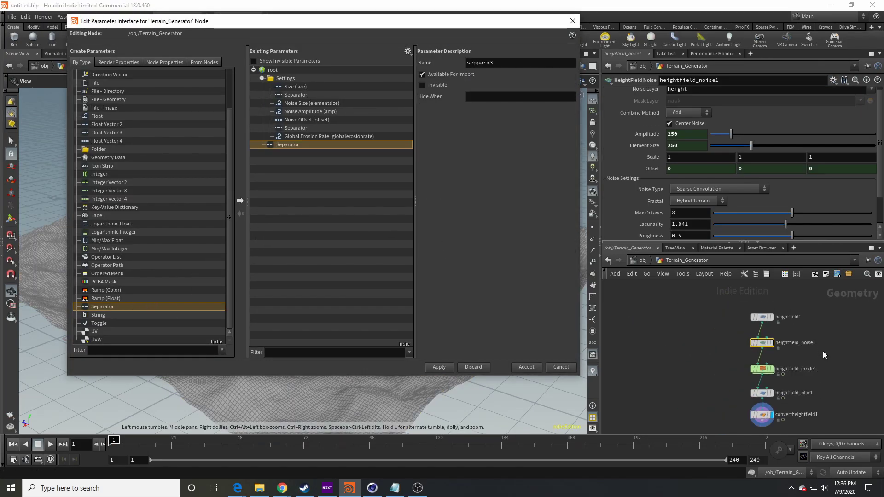
{"action": "middle_click_drag", "start_coordinate": [829, 377], "coordinate": [765, 324]}
{"action": "scroll", "coordinate": [762, 345], "scroll_direction": "up", "scroll_amount": 3}
{"action": "left_click", "coordinate": [654, 334]}
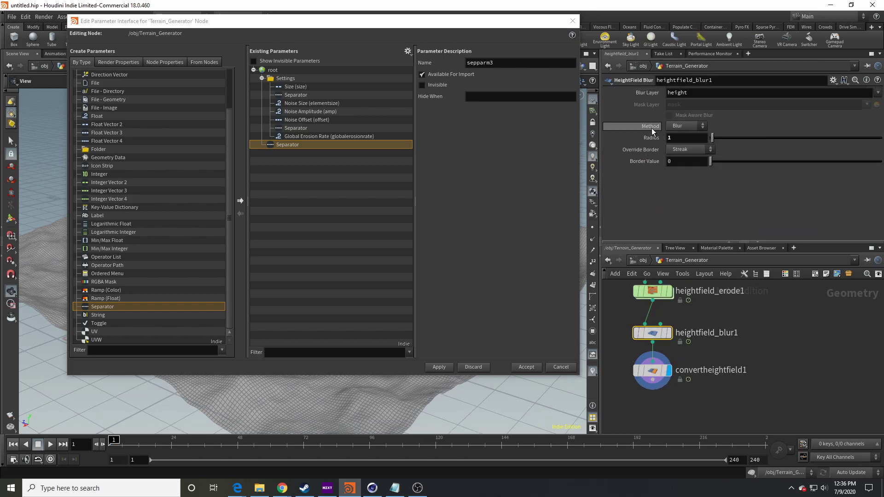
{"action": "left_click", "coordinate": [683, 126]}
{"action": "left_click", "coordinate": [707, 182]}
{"action": "left_click_drag", "start_coordinate": [658, 139], "coordinate": [307, 144]}
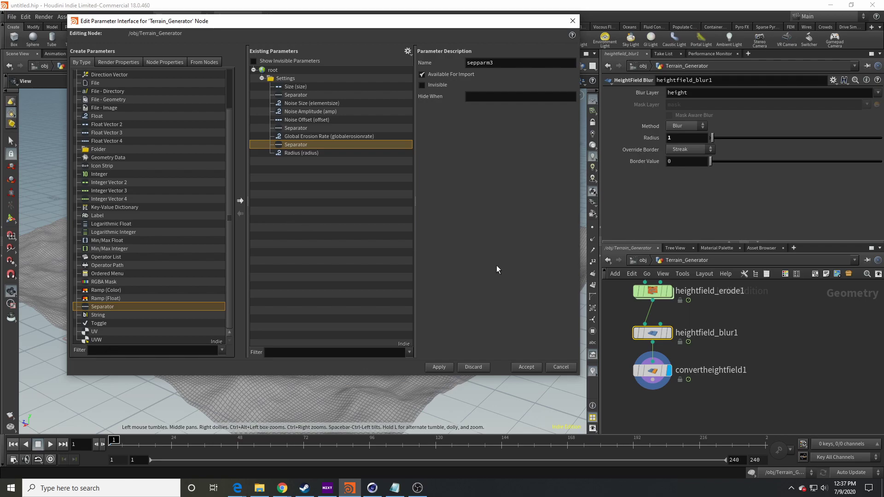
Step: Add a separator below Radius in the Settings folder and place convertheightfield1's Density parameter beneath it
{"action": "left_click", "coordinate": [240, 200]}
{"action": "mouse_move", "coordinate": [654, 338]}
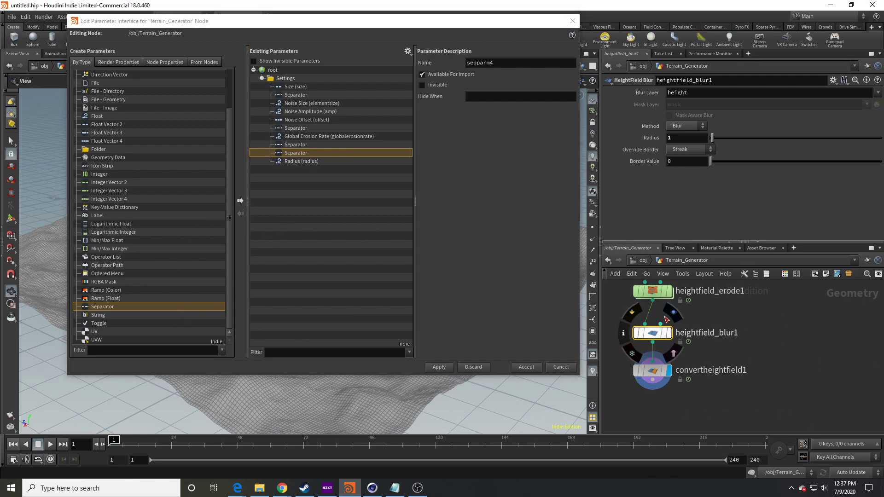
{"action": "mouse_move", "coordinate": [303, 152]}
{"action": "left_mouse_down"}
{"action": "mouse_move", "coordinate": [304, 162]}
{"action": "mouse_move", "coordinate": [285, 162]}
{"action": "mouse_move", "coordinate": [310, 148]}
{"action": "left_mouse_up"}
{"action": "left_click", "coordinate": [647, 373]}
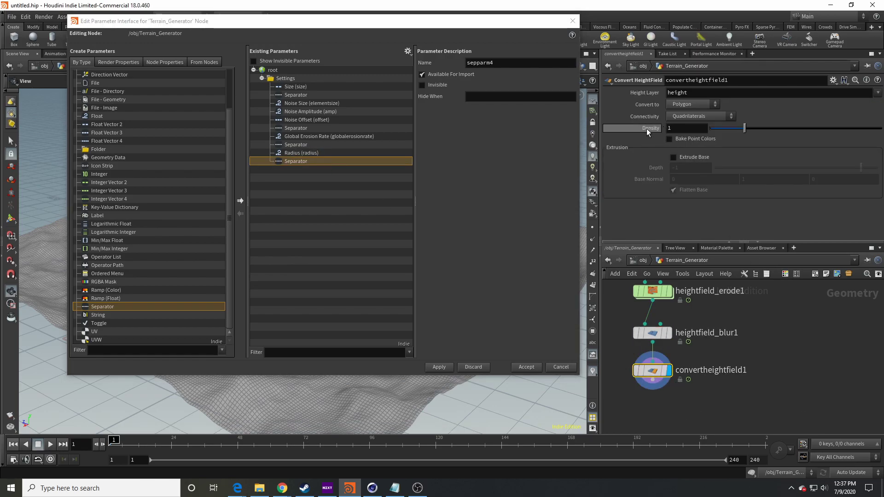
{"action": "left_click_drag", "start_coordinate": [646, 129], "coordinate": [305, 157]}
{"action": "left_click", "coordinate": [281, 80]}
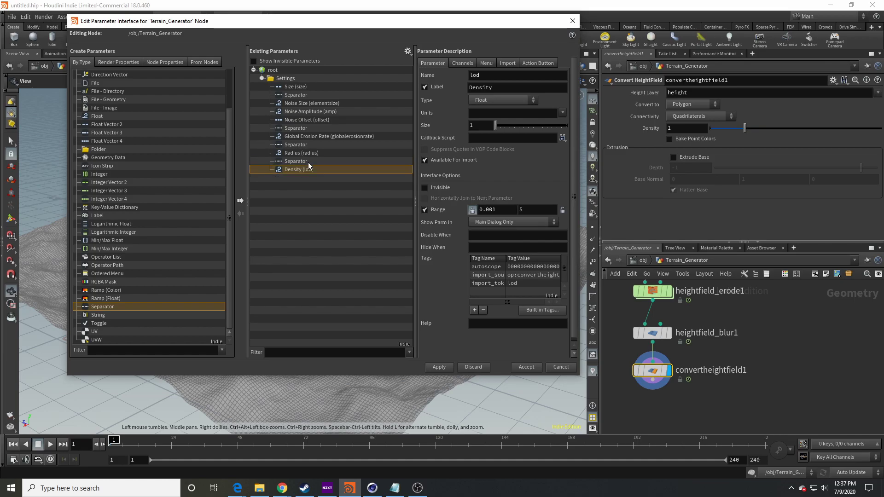
{"action": "left_click", "coordinate": [351, 217]}
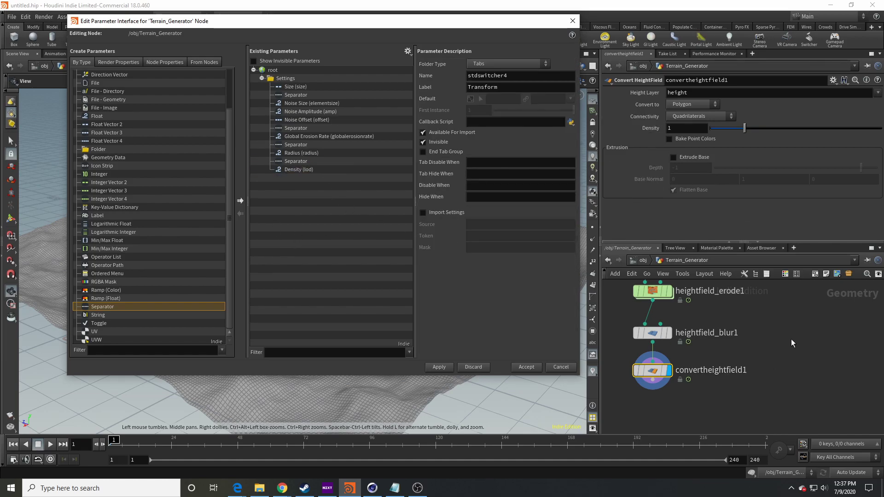
Step: Move the parameter interface editor out of the way and try a Density of 2 on convertheightfield1
{"action": "middle_click_drag", "start_coordinate": [777, 340], "coordinate": [803, 375]}
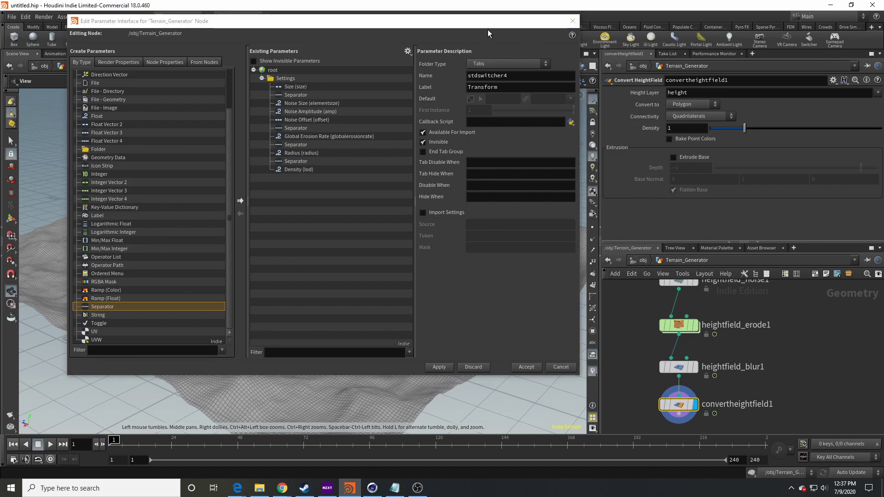
{"action": "left_click", "coordinate": [572, 21]}
{"action": "left_click", "coordinate": [679, 131]}
{"action": "type", "text": "2"}
{"action": "key", "text": "Return"}
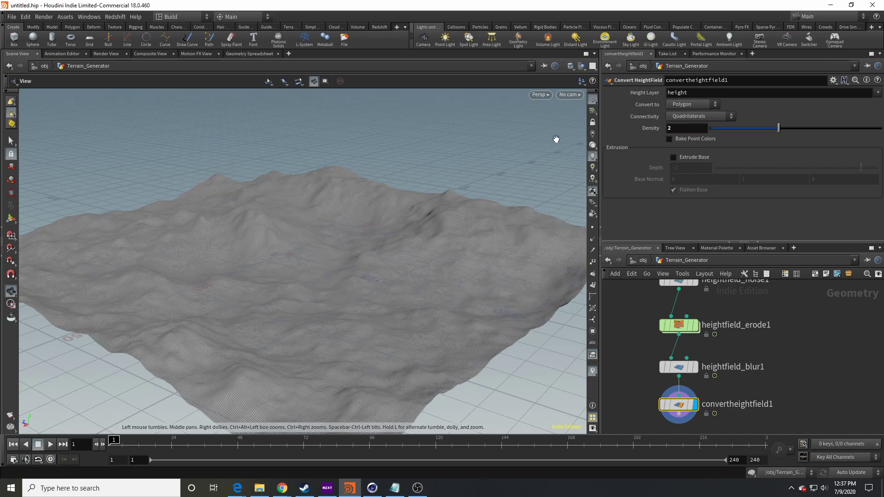
{"action": "right_click_drag", "start_coordinate": [395, 292], "coordinate": [646, 141]}
Step: Try a Density of .5 on convertheightfield1 and inspect the terrain mesh
{"action": "left_click", "coordinate": [688, 124]}
{"action": "type", "text": ".5"}
{"action": "key", "text": "Return"}
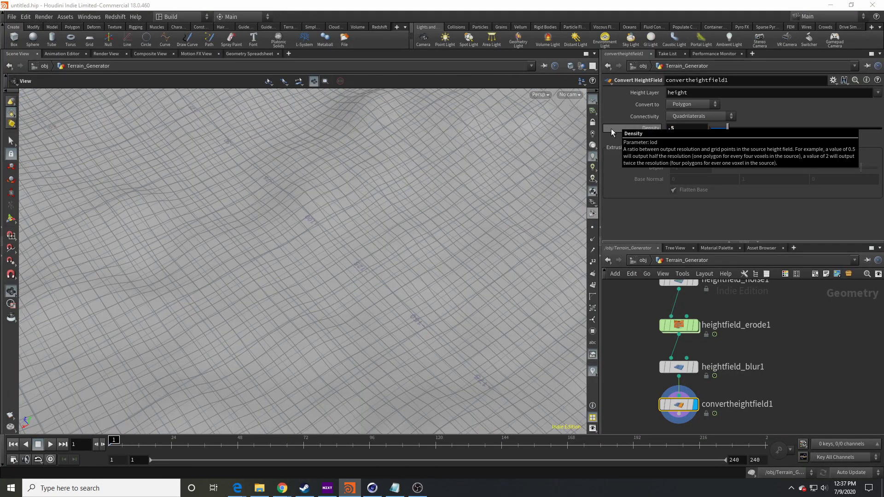
{"action": "right_click_drag", "start_coordinate": [396, 202], "coordinate": [261, 215]}
{"action": "left_click_drag", "start_coordinate": [261, 215], "coordinate": [277, 203]}
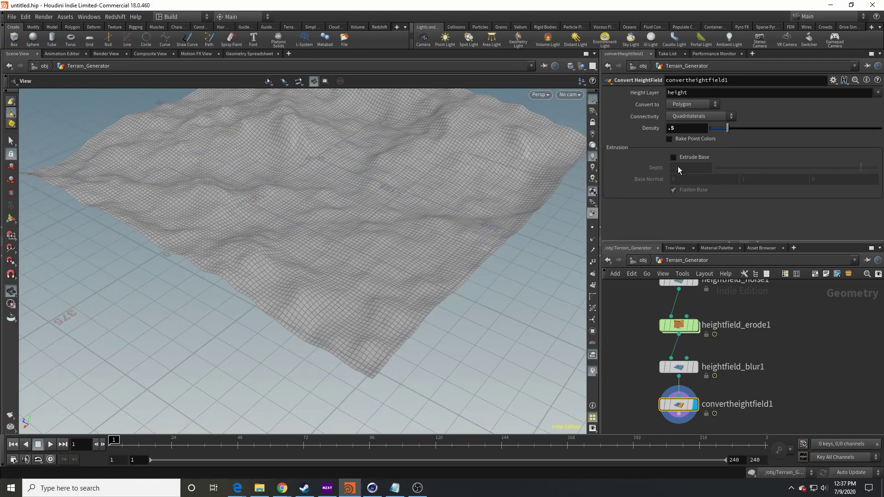
Step: Try a Density of .1 on convertheightfield1, inspect the mesh, and restore the Density to 1
{"action": "left_click", "coordinate": [669, 129]}
{"action": "key", "text": "Return"}
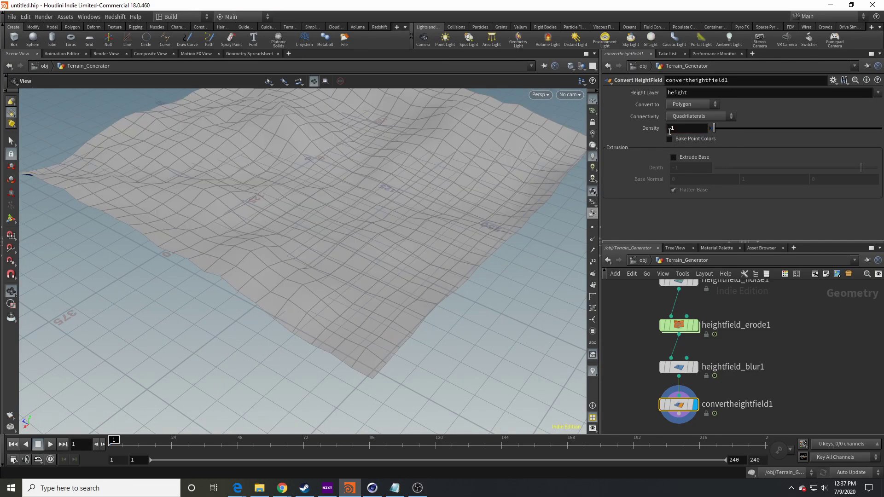
{"action": "left_click_drag", "start_coordinate": [548, 293], "coordinate": [383, 246]}
{"action": "left_click_drag", "start_coordinate": [437, 234], "coordinate": [444, 223]}
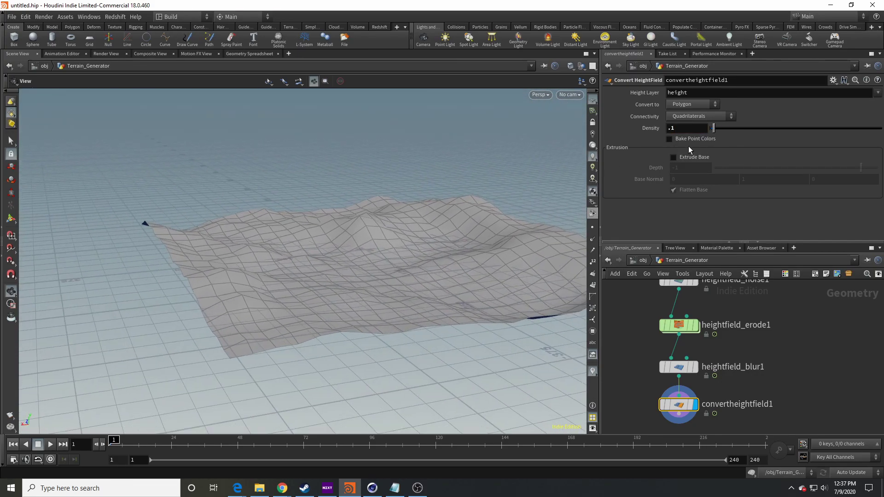
{"action": "left_click", "coordinate": [670, 128]}
{"action": "type", "text": "1"}
{"action": "key", "text": "Return"}
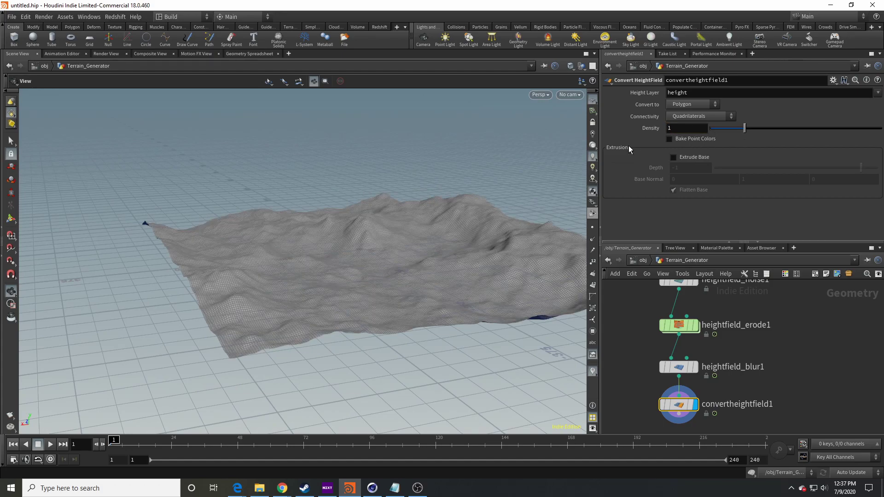
{"action": "left_click_drag", "start_coordinate": [357, 267], "coordinate": [323, 299]}
Step: Bring back Terrain_Generator's parameter interface editor and set Noise Amplitude's default channel value to 250
{"action": "left_click_drag", "start_coordinate": [883, 85], "coordinate": [421, 90]}
{"action": "middle_click_drag", "start_coordinate": [773, 317], "coordinate": [764, 405]}
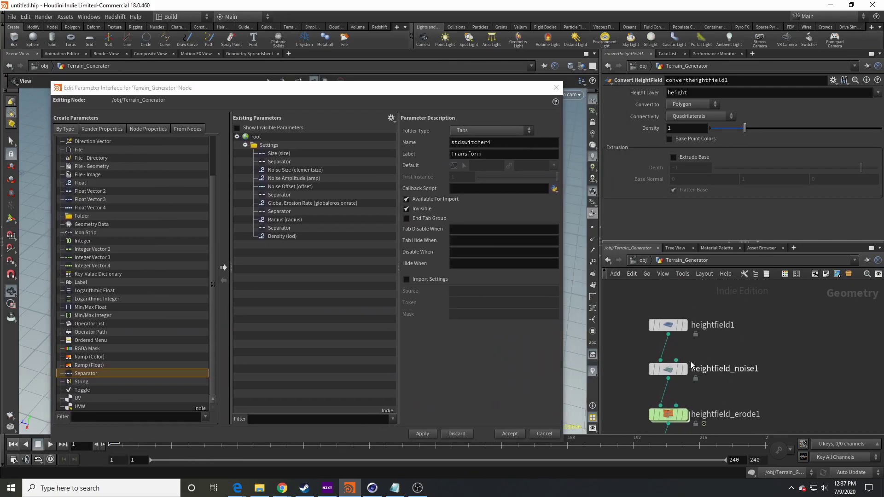
{"action": "left_click", "coordinate": [668, 369]}
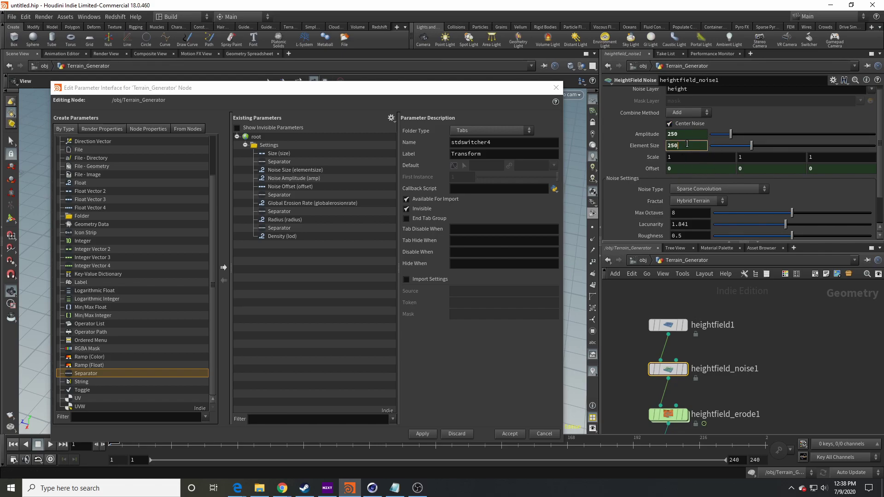
{"action": "left_click", "coordinate": [292, 227]}
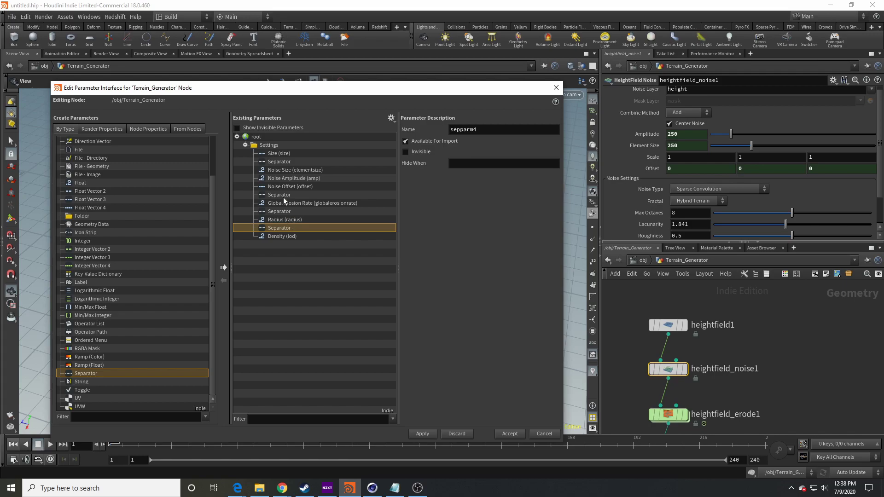
{"action": "left_click", "coordinate": [289, 203]}
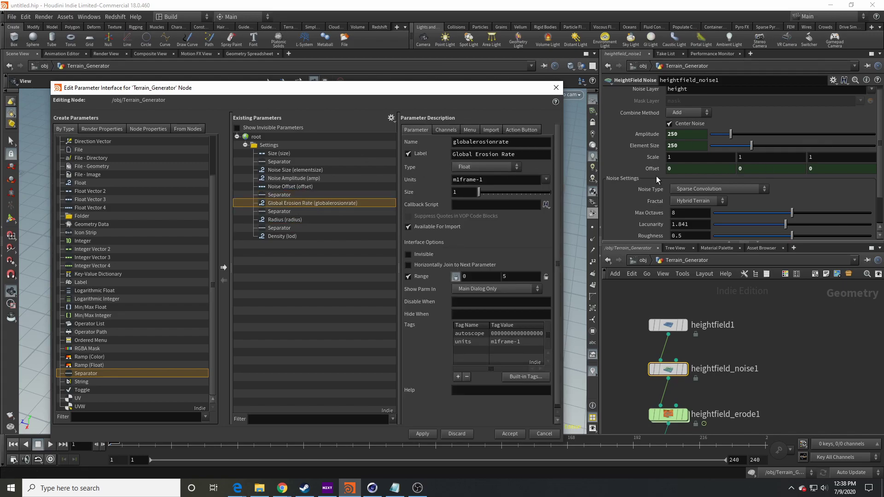
{"action": "left_click", "coordinate": [305, 179]}
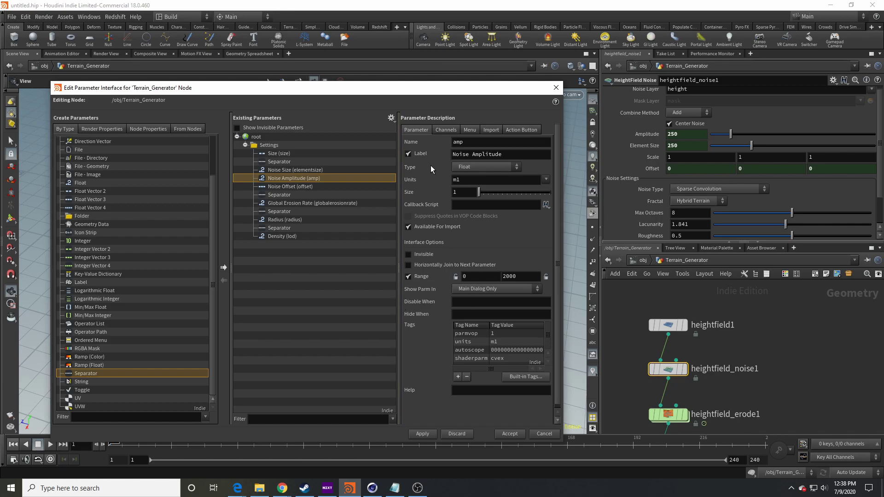
{"action": "left_click", "coordinate": [445, 131]}
{"action": "left_click", "coordinate": [464, 175]}
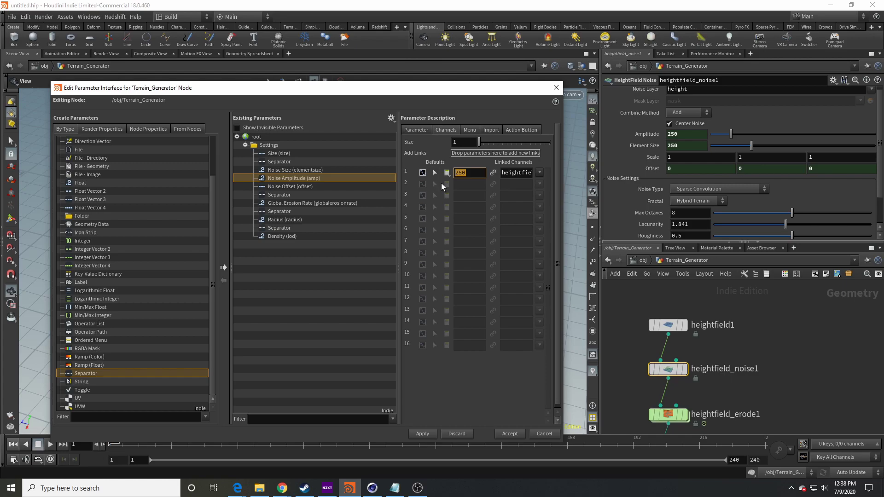
{"action": "key", "text": "BackSpace"}
{"action": "type", "text": "0"}
Step: Cancel the pending parameter interface edits and return to the object level to show Terrain_Generator's parameters
{"action": "scroll", "coordinate": [664, 362], "scroll_direction": "down", "scroll_amount": 3}
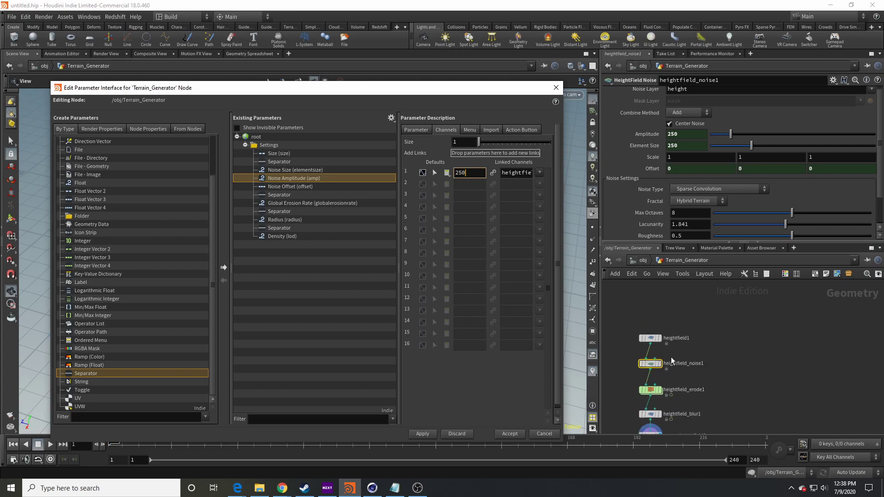
{"action": "middle_click_drag", "start_coordinate": [761, 373], "coordinate": [770, 324]}
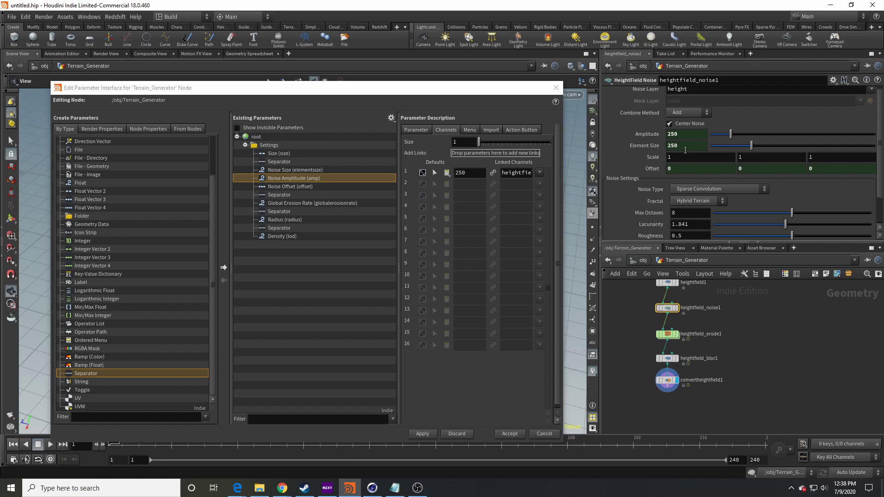
{"action": "left_click", "coordinate": [288, 99]}
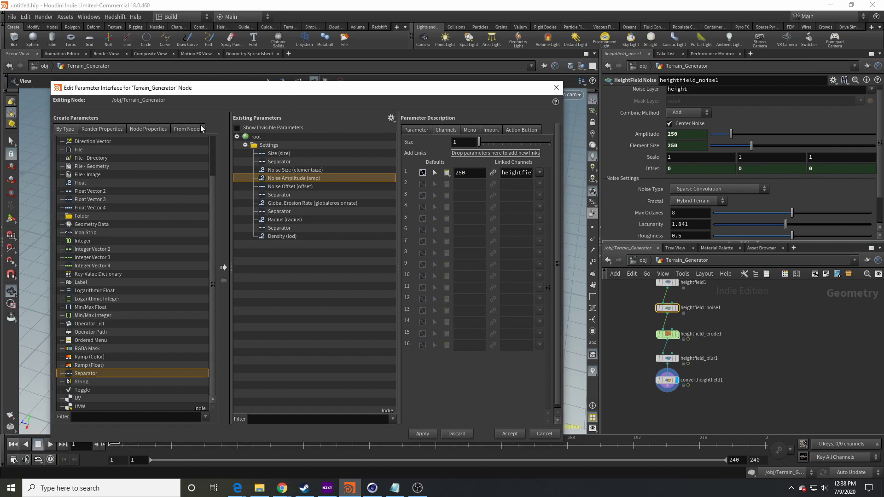
{"action": "left_click", "coordinate": [544, 434]}
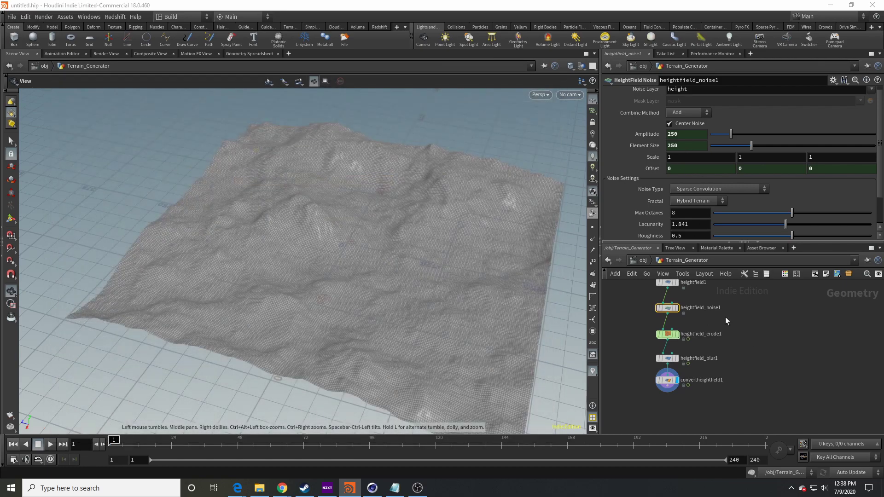
{"action": "left_click", "coordinate": [648, 261]}
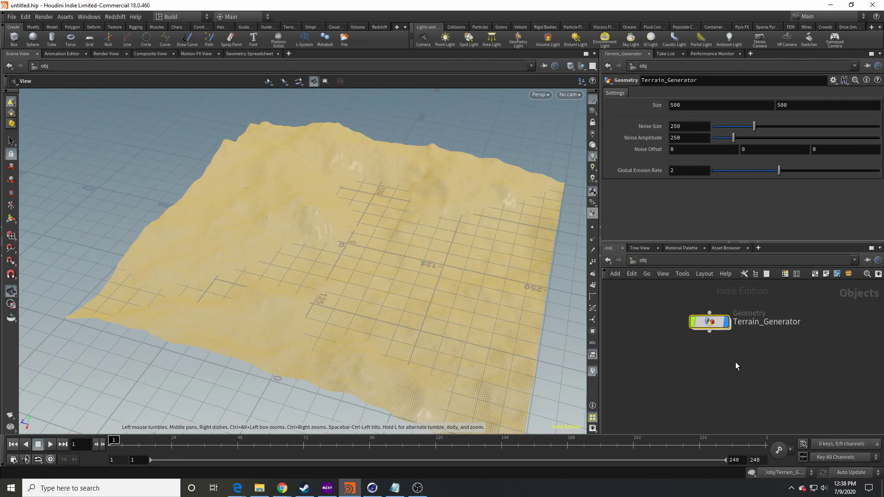
Step: Examine heightfield_erode1's Main, Advanced, Bedrock, Layers, Layer Bindings and Simulation settings inside Terrain_Generator
{"action": "double_click", "coordinate": [713, 323]}
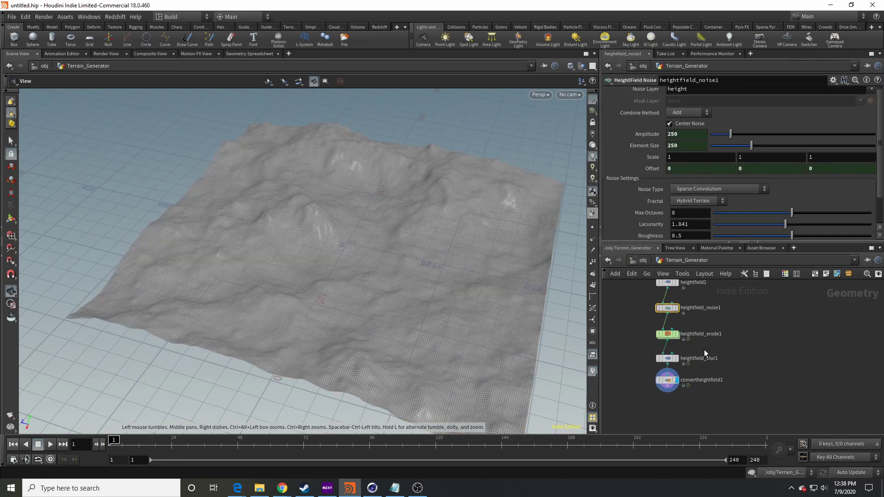
{"action": "left_click", "coordinate": [667, 333]}
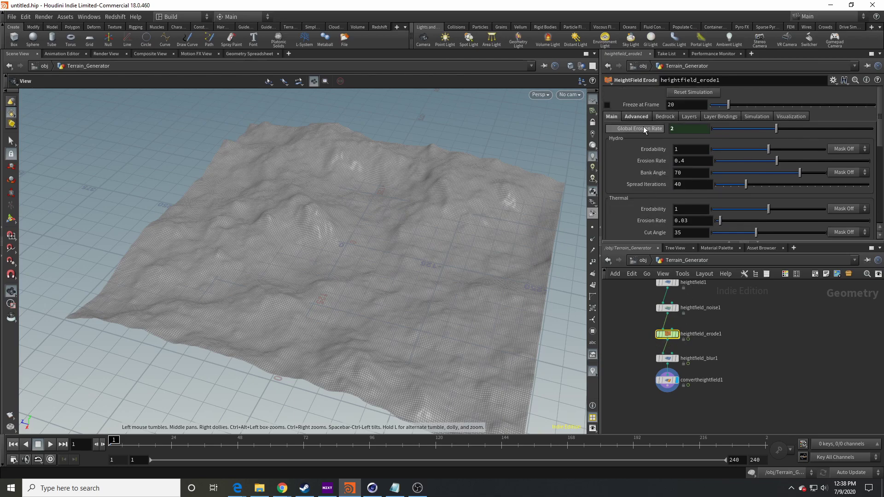
{"action": "left_click", "coordinate": [644, 118]}
{"action": "left_click", "coordinate": [664, 117]}
{"action": "left_click", "coordinate": [689, 117]}
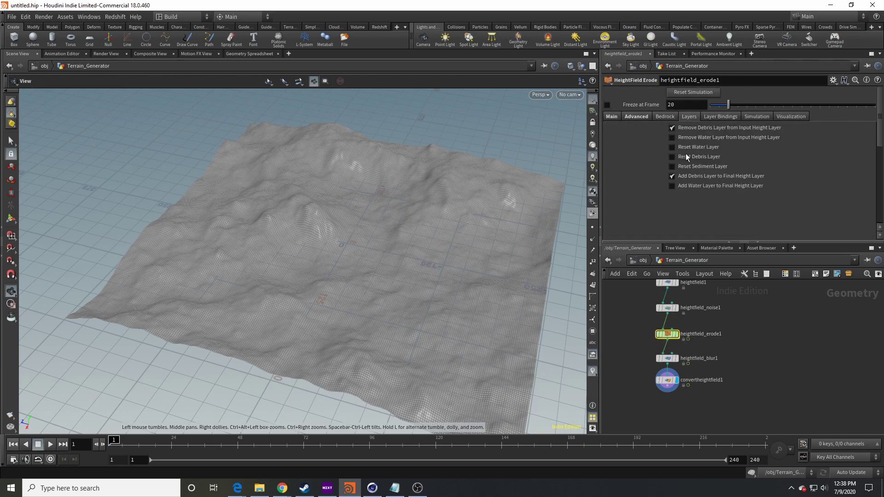
{"action": "left_click", "coordinate": [720, 117]}
{"action": "left_click", "coordinate": [758, 117]}
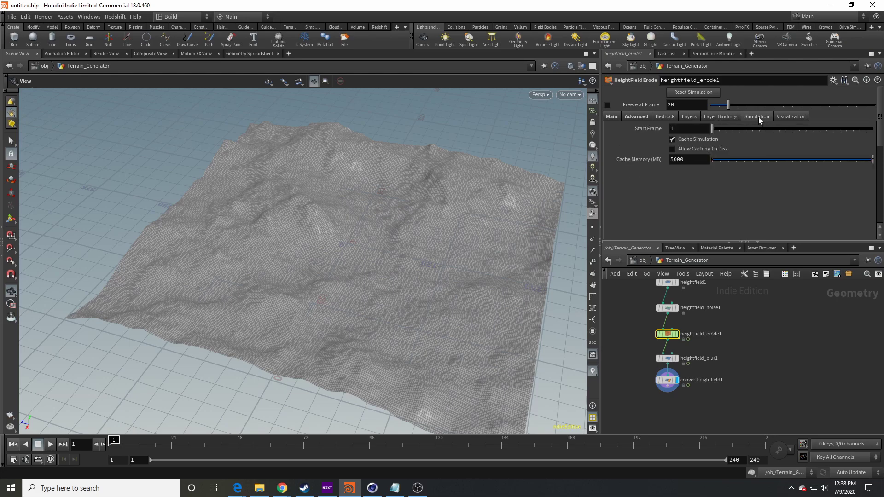
{"action": "left_click", "coordinate": [617, 118]}
{"action": "scroll", "coordinate": [643, 207], "scroll_direction": "down", "scroll_amount": 4}
{"action": "scroll", "coordinate": [644, 207], "scroll_direction": "up", "scroll_amount": 3}
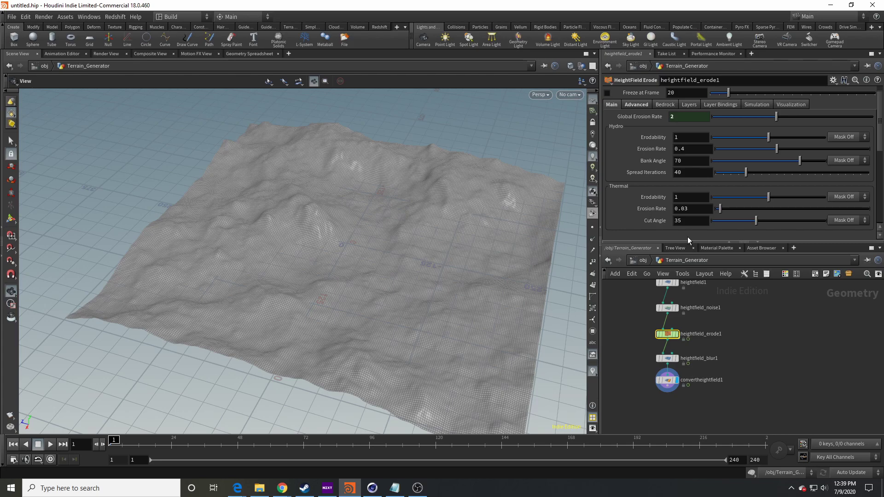
{"action": "left_click_drag", "start_coordinate": [361, 282], "coordinate": [338, 268]}
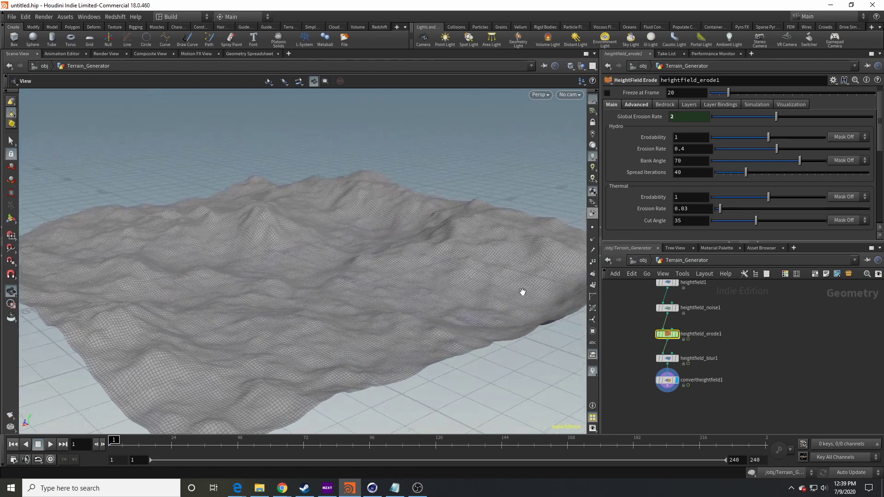
Step: Return to the object level, try creating a digital asset from Terrain_Generator with the operator name evqe, and cancel it
{"action": "left_click", "coordinate": [638, 261]}
{"action": "right_click", "coordinate": [727, 339]}
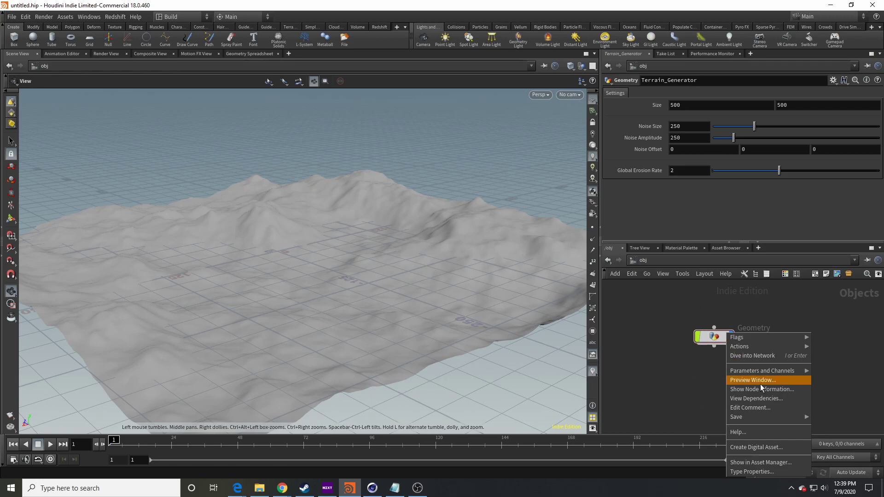
{"action": "left_click", "coordinate": [755, 447]}
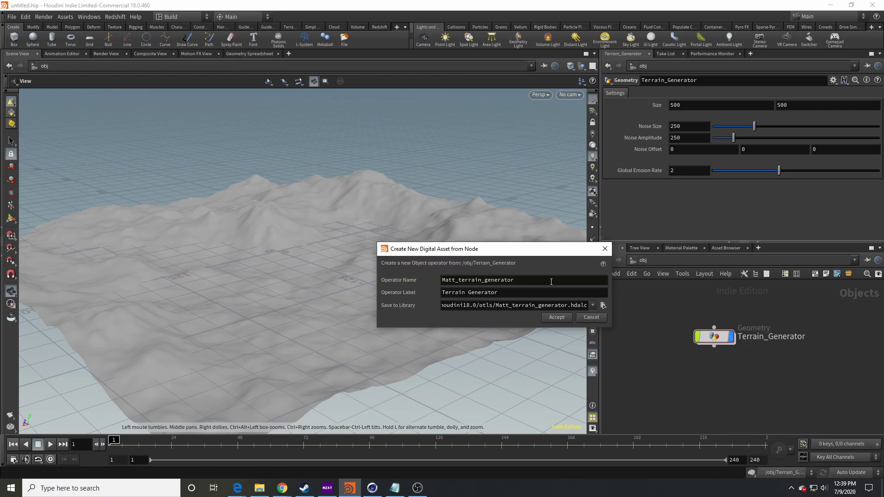
{"action": "left_click_drag", "start_coordinate": [555, 281], "coordinate": [361, 282]}
{"action": "type", "text": "evqe"}
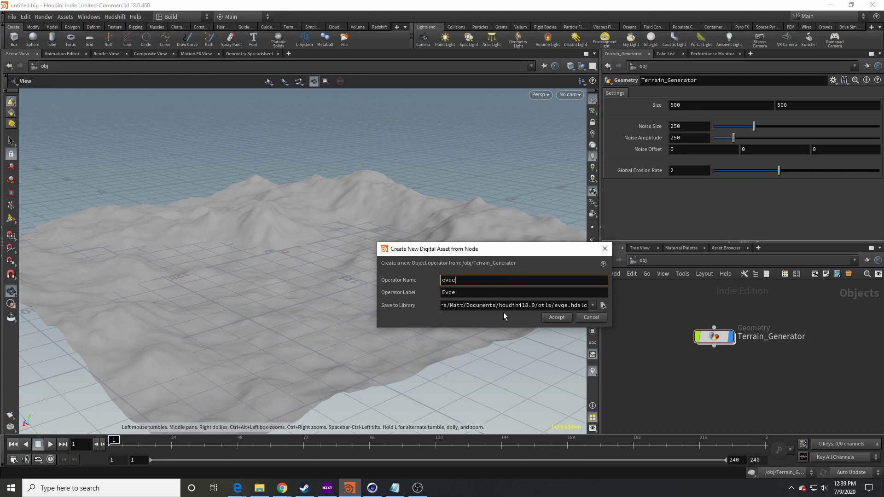
{"action": "left_click", "coordinate": [599, 319]}
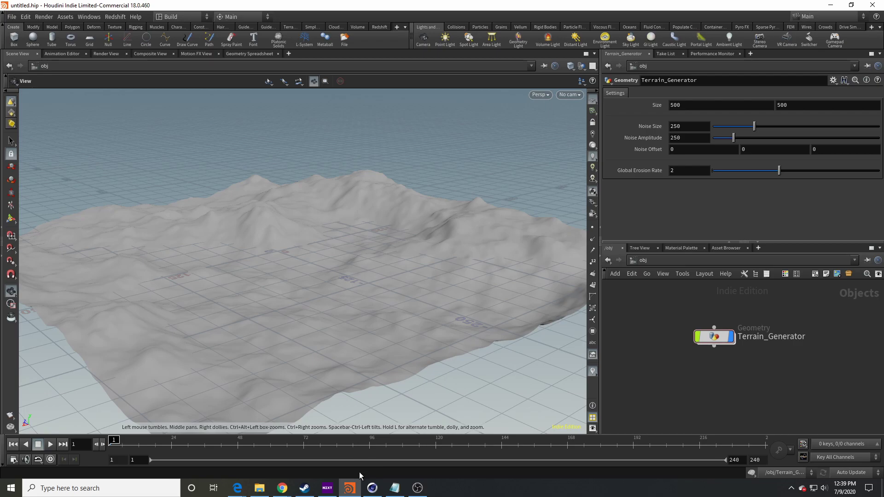
Step: Switch to Cinema 4D and look up the Houdini Engine command for loading an asset without running it
{"action": "left_click", "coordinate": [373, 488]}
{"action": "left_click", "coordinate": [706, 120]}
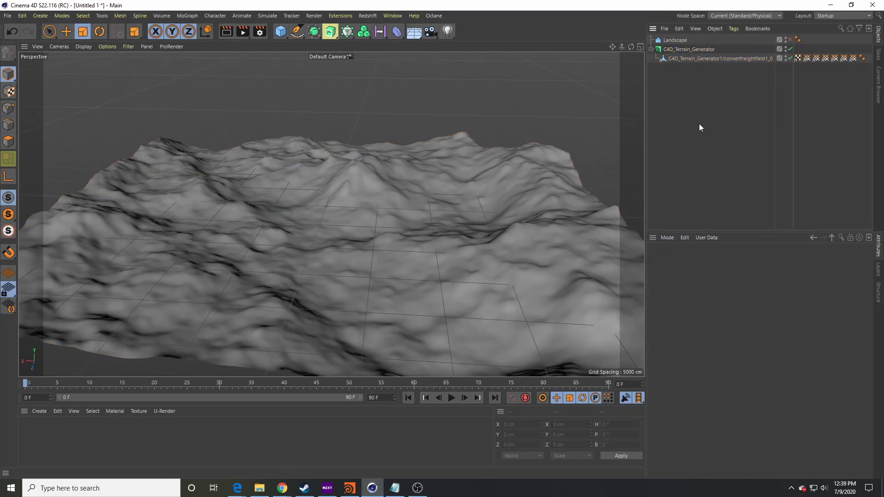
{"action": "left_click_drag", "start_coordinate": [349, 209], "coordinate": [370, 216], "text": "alt"}
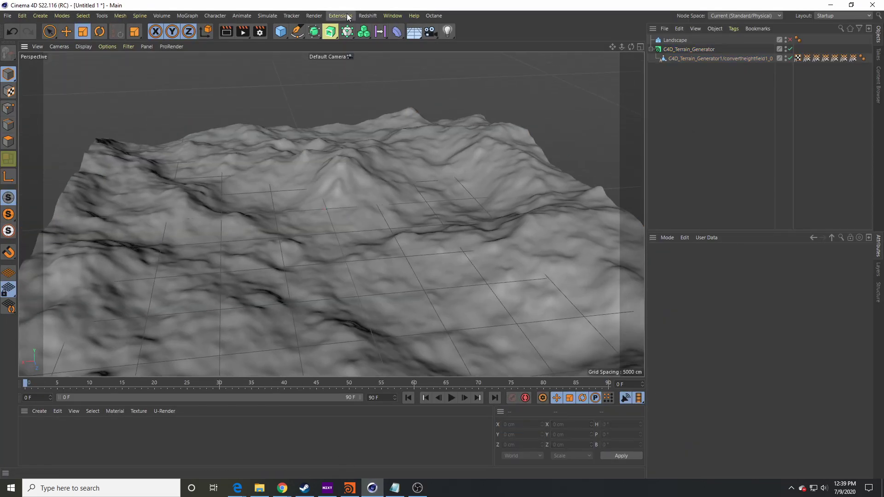
{"action": "left_click", "coordinate": [341, 16]}
{"action": "mouse_move", "coordinate": [368, 129]}
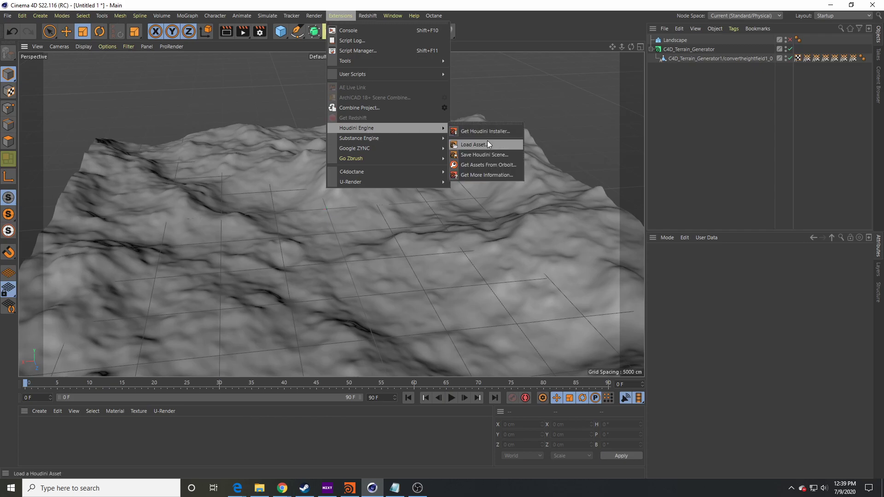
{"action": "left_click", "coordinate": [725, 96]}
Step: Examine C4D_Terrain_Generator's asset parameters, from Landscape Size to Polygon Density, and the Blur Method options
{"action": "left_click", "coordinate": [685, 48]}
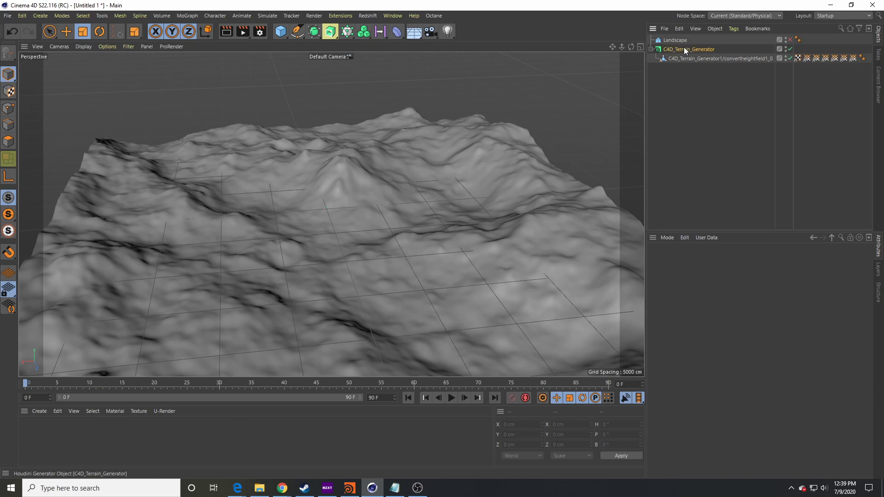
{"action": "left_click", "coordinate": [685, 49]}
{"action": "left_click_drag", "start_coordinate": [509, 174], "coordinate": [317, 258], "text": "alt"}
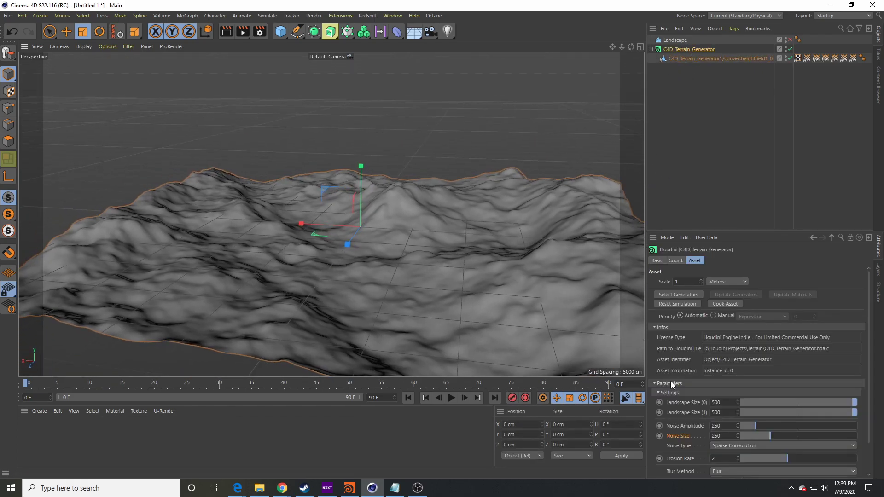
{"action": "scroll", "coordinate": [683, 387], "scroll_direction": "down", "scroll_amount": 1}
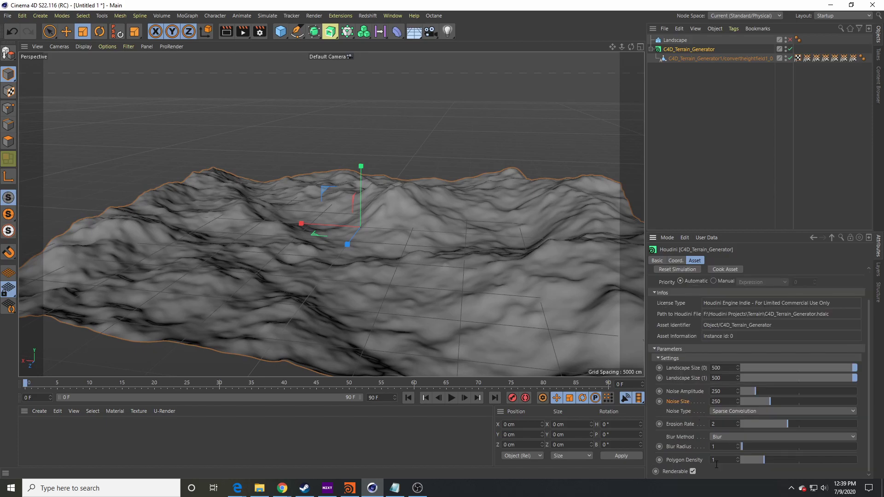
{"action": "scroll", "coordinate": [705, 457], "scroll_direction": "up", "scroll_amount": 1}
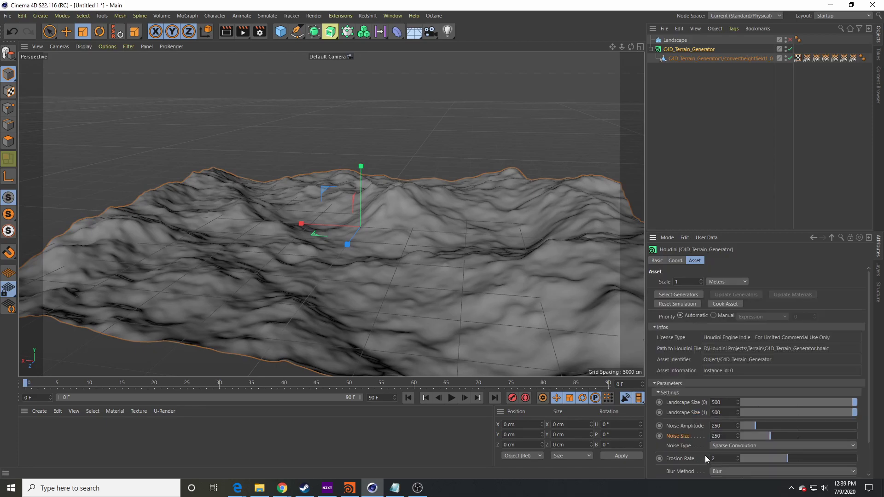
{"action": "scroll", "coordinate": [700, 396], "scroll_direction": "down", "scroll_amount": 1}
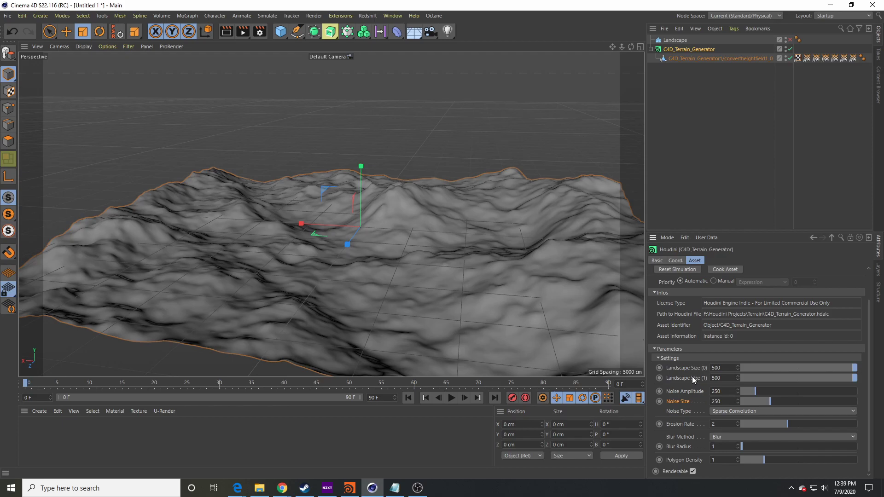
{"action": "left_click", "coordinate": [726, 437]}
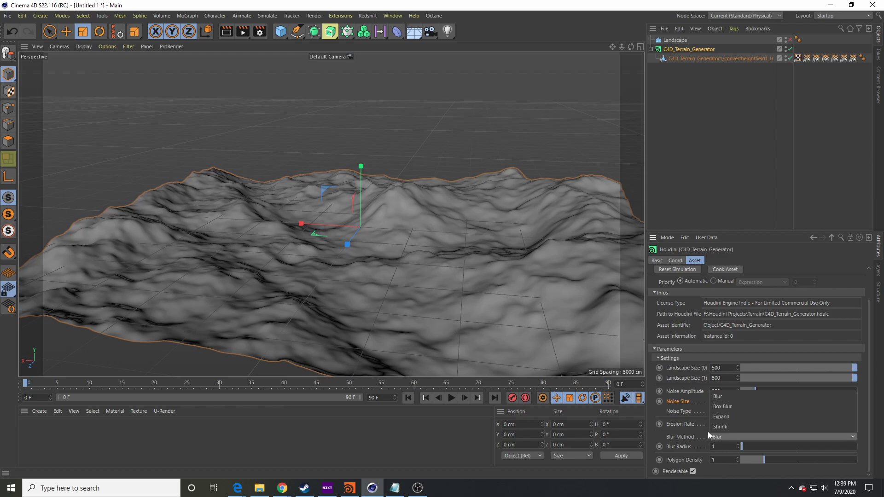
{"action": "left_click", "coordinate": [737, 165]}
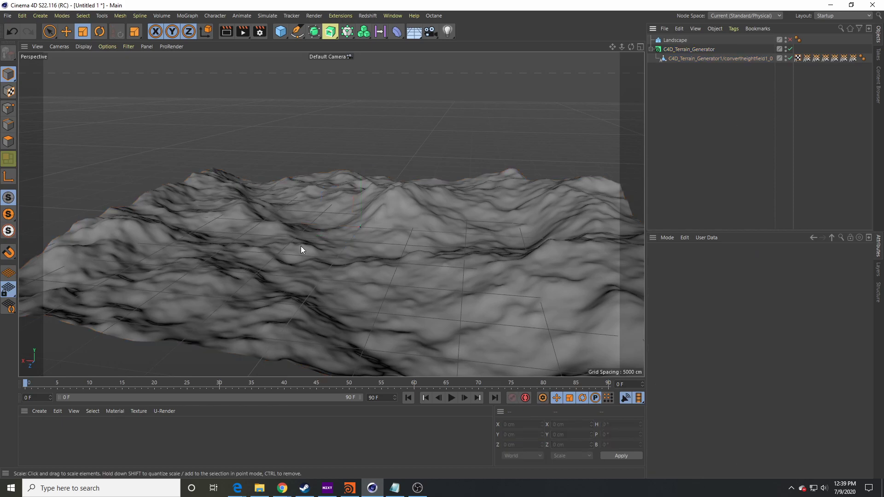
Step: Play the timeline to frame 34 to run the erosion simulation and inspect the eroded terrain up close
{"action": "left_click", "coordinate": [454, 399]}
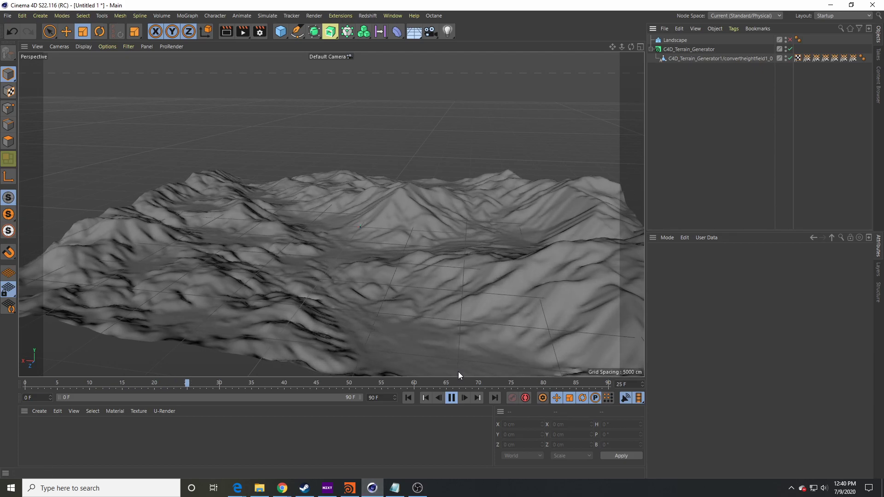
{"action": "left_click", "coordinate": [449, 397]}
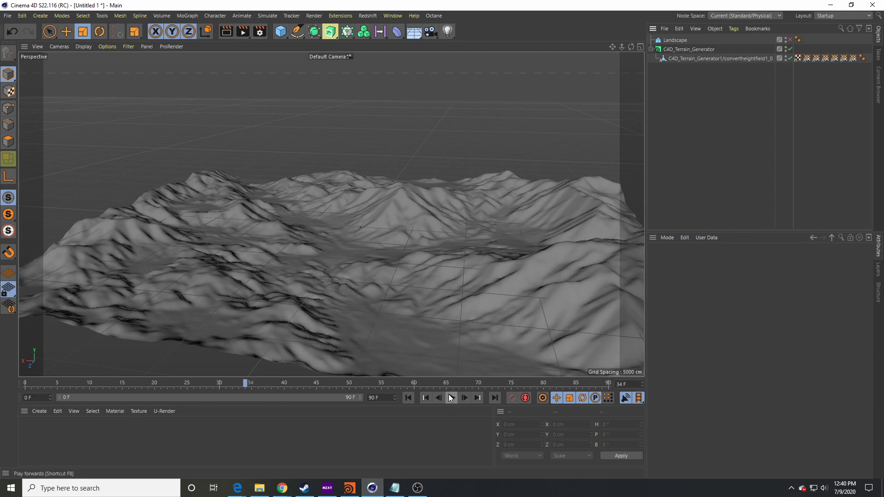
{"action": "left_click_drag", "start_coordinate": [404, 262], "coordinate": [335, 291], "text": "alt"}
{"action": "right_click_drag", "start_coordinate": [358, 254], "coordinate": [517, 230], "text": "alt"}
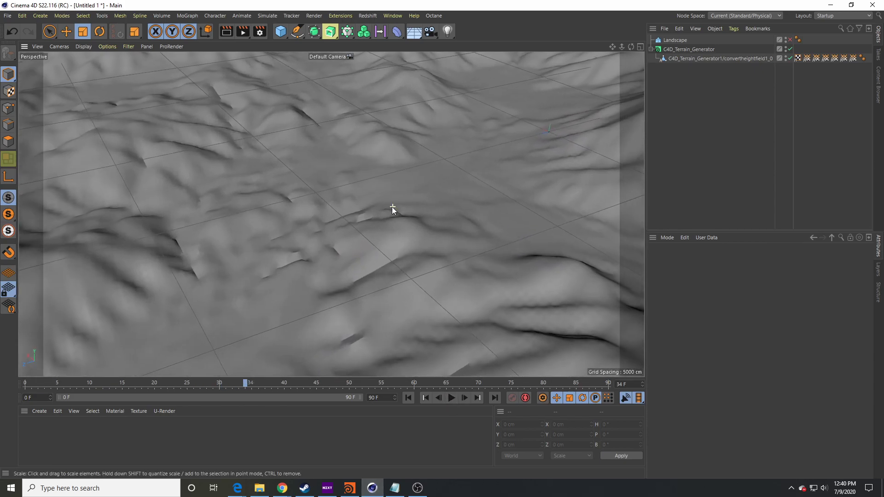
{"action": "left_click_drag", "start_coordinate": [392, 206], "coordinate": [500, 199], "text": "alt"}
{"action": "right_click_drag", "start_coordinate": [501, 203], "coordinate": [368, 262], "text": "alt"}
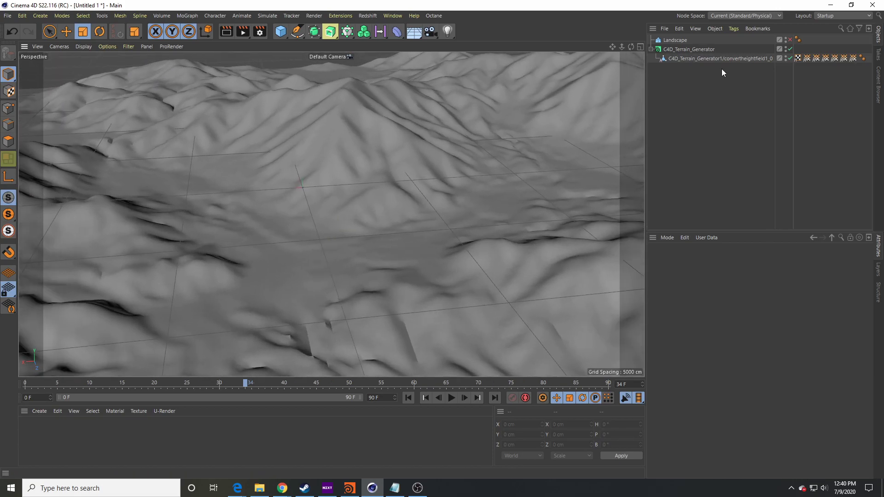
Step: Set C4D_Terrain_Generator's Blur Radius to 0
{"action": "left_click", "coordinate": [686, 49]}
{"action": "scroll", "coordinate": [685, 388], "scroll_direction": "down", "scroll_amount": 2}
{"action": "left_click", "coordinate": [727, 447]}
{"action": "type", "text": "0"}
{"action": "key", "text": "Return"}
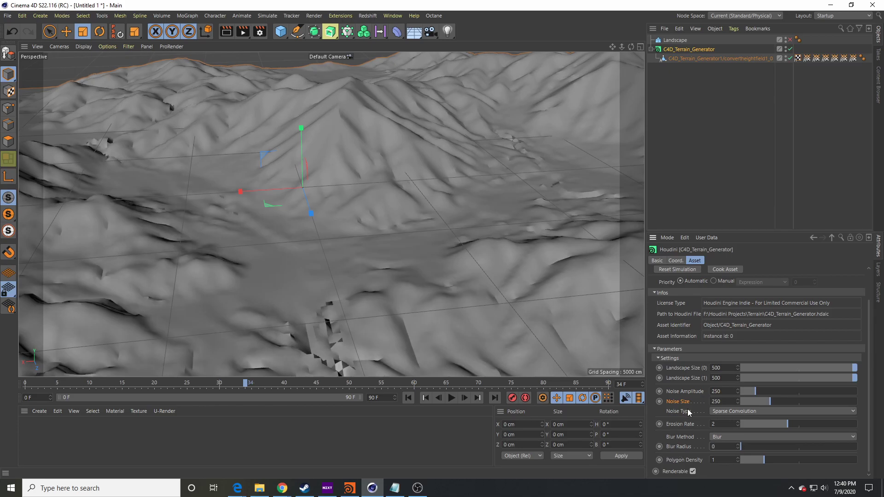
Step: Set C4D_Terrain_Generator's Polygon Density to 4 and inspect the terrain surface
{"action": "left_click", "coordinate": [719, 460]}
{"action": "type", "text": "4"}
{"action": "key", "text": "Return"}
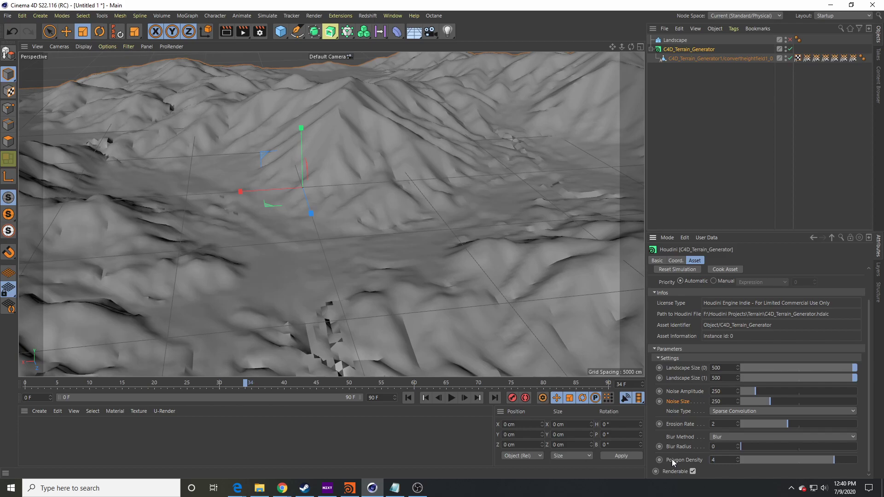
{"action": "left_click_drag", "start_coordinate": [401, 303], "coordinate": [278, 294], "text": "alt"}
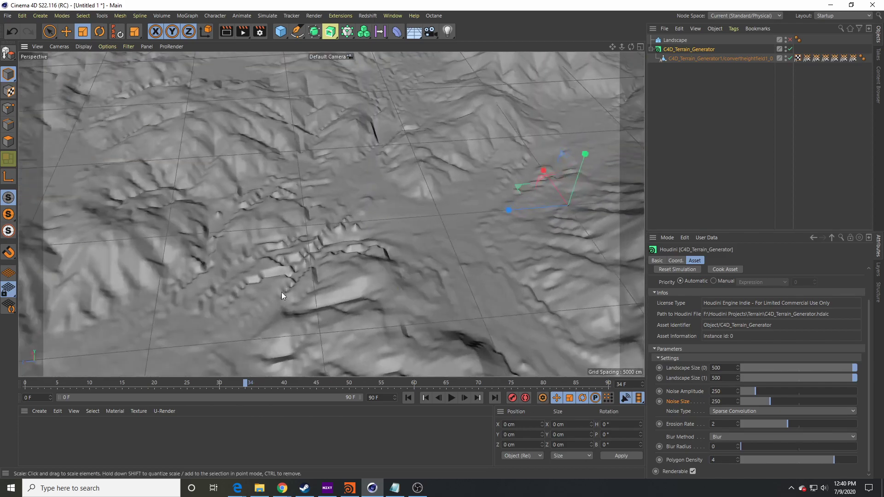
{"action": "left_click_drag", "start_coordinate": [320, 234], "coordinate": [387, 325], "text": "alt"}
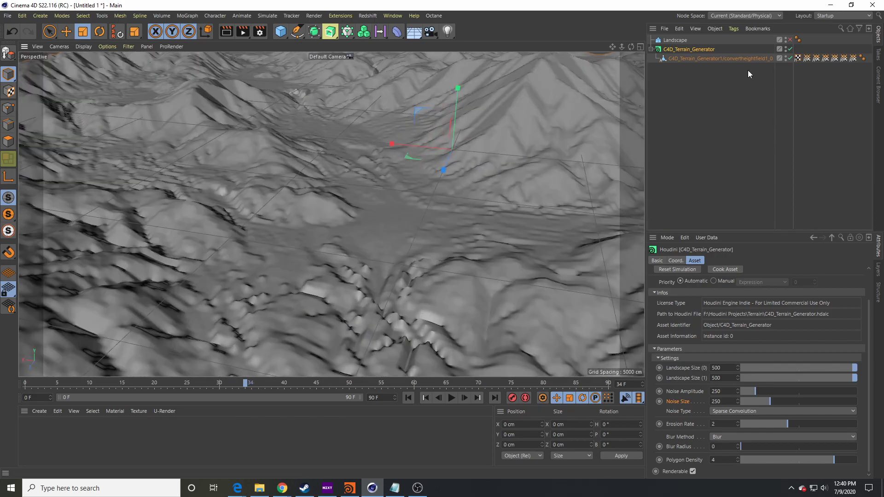
Step: Convert the current state of convertheightfield1_0 to a polygon object and move it out of C4D_Terrain_Generator
{"action": "right_click", "coordinate": [721, 71]}
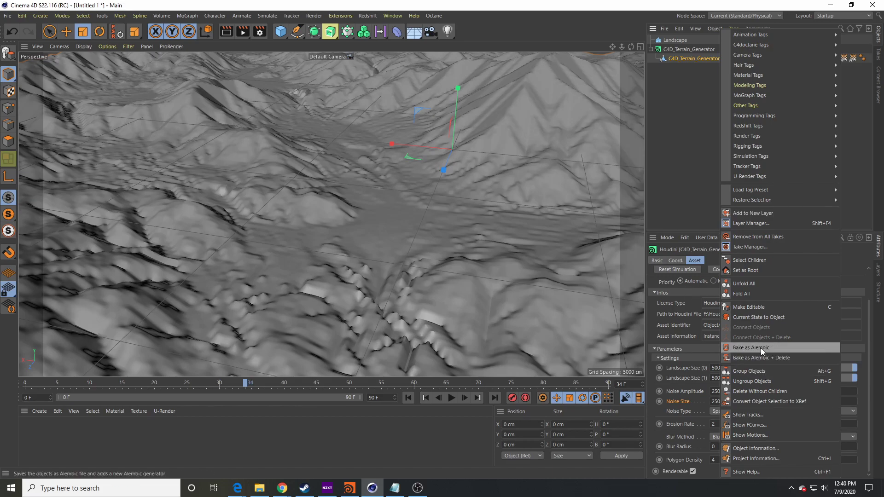
{"action": "left_click", "coordinate": [767, 317]}
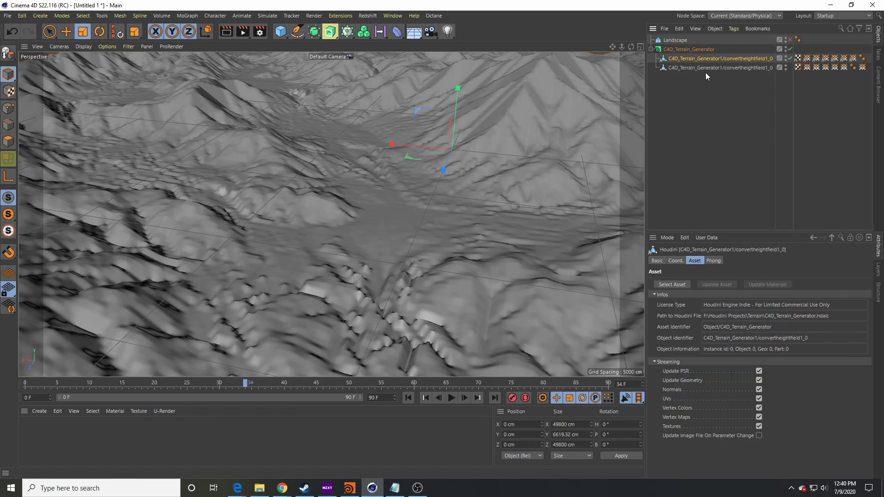
{"action": "left_click", "coordinate": [700, 67]}
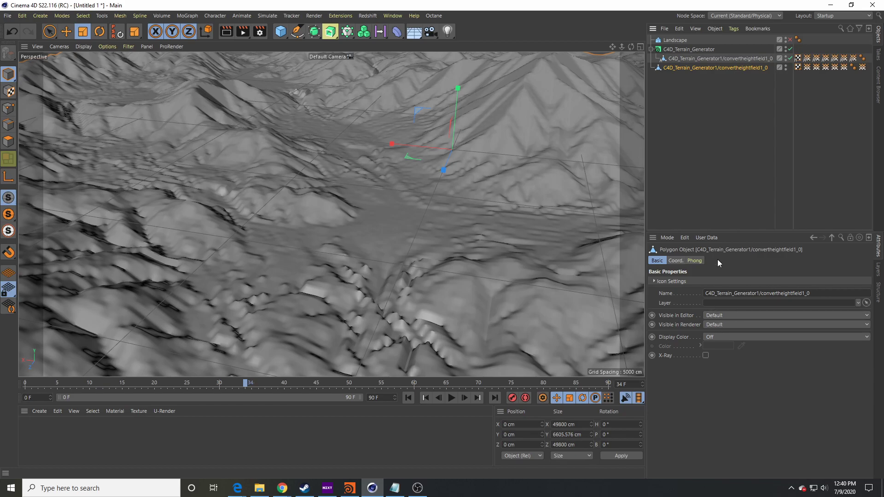
Step: Disable C4D_Terrain_Generator, raise the polygon copy's Phong Angle to 179°, and inspect its shading
{"action": "left_click", "coordinate": [695, 261]}
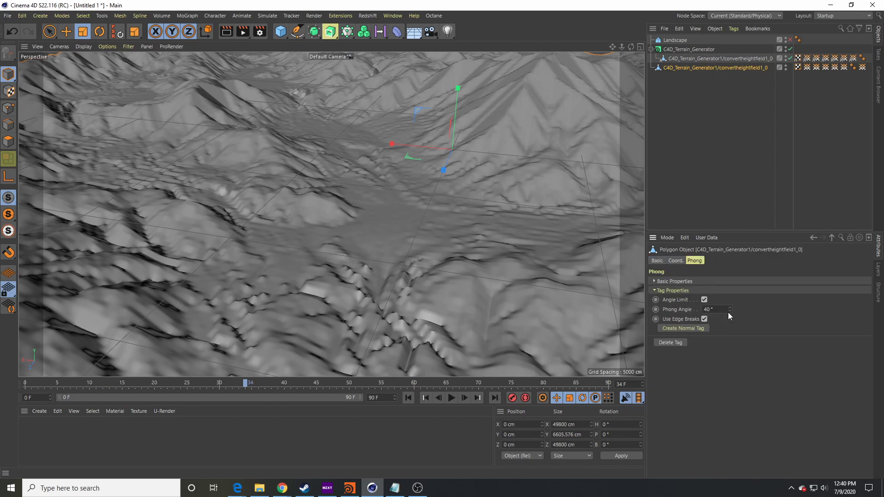
{"action": "left_click", "coordinate": [790, 49]}
{"action": "left_click_drag", "start_coordinate": [731, 310], "coordinate": [729, 271]}
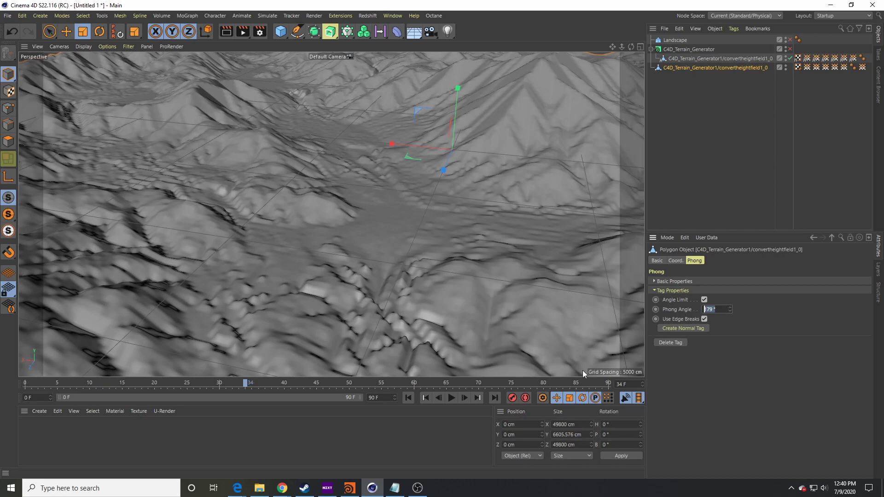
{"action": "left_click_drag", "start_coordinate": [406, 217], "coordinate": [339, 257], "text": "alt"}
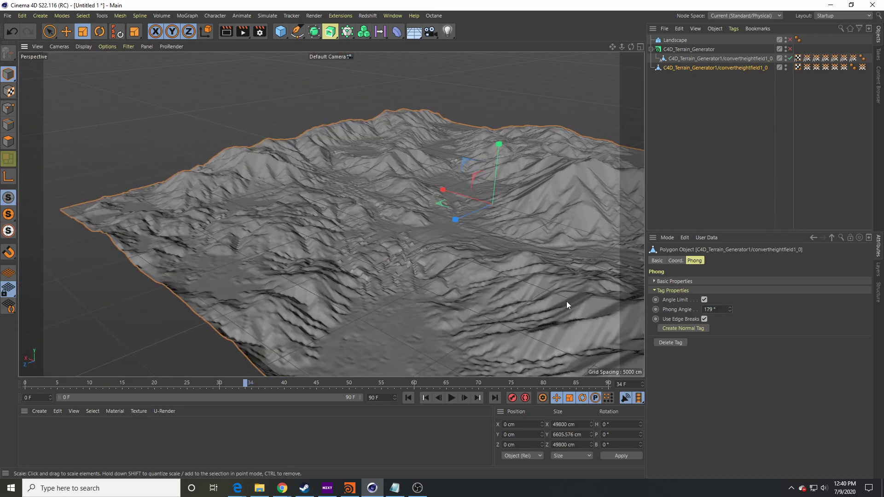
Step: Delete the converted polygon copy and re-enable C4D_Terrain_Generator
{"action": "left_click", "coordinate": [719, 62]}
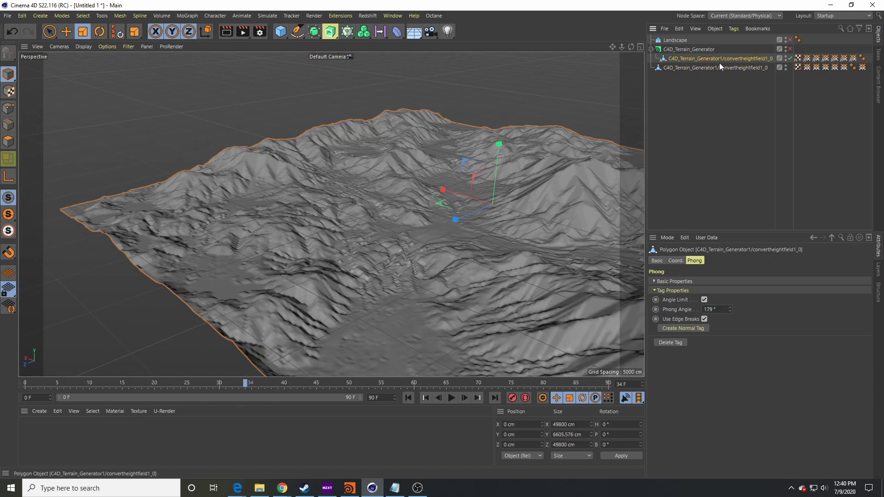
{"action": "left_click", "coordinate": [712, 67]}
{"action": "key", "text": "Delete"}
{"action": "left_click", "coordinate": [790, 49]}
Step: Examine the Asset and Phong settings of the generated convertheightfield1_0 mesh
{"action": "left_click", "coordinate": [745, 57]}
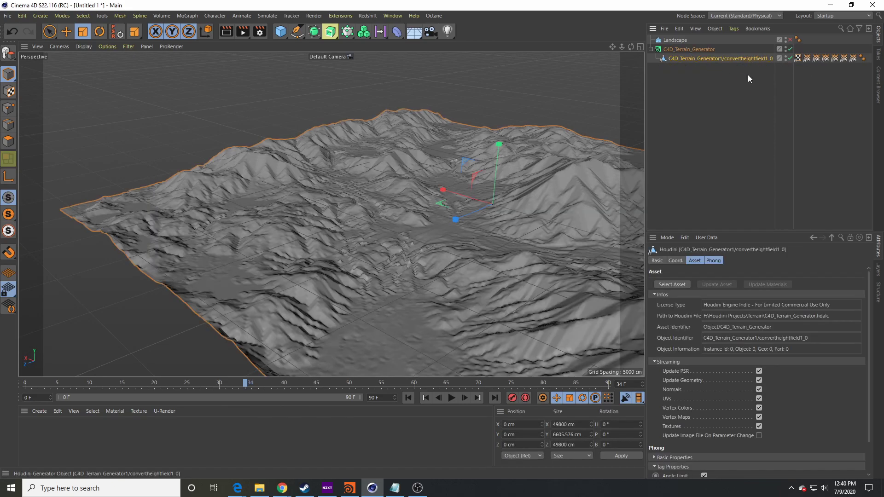
{"action": "scroll", "coordinate": [692, 355], "scroll_direction": "down", "scroll_amount": 3}
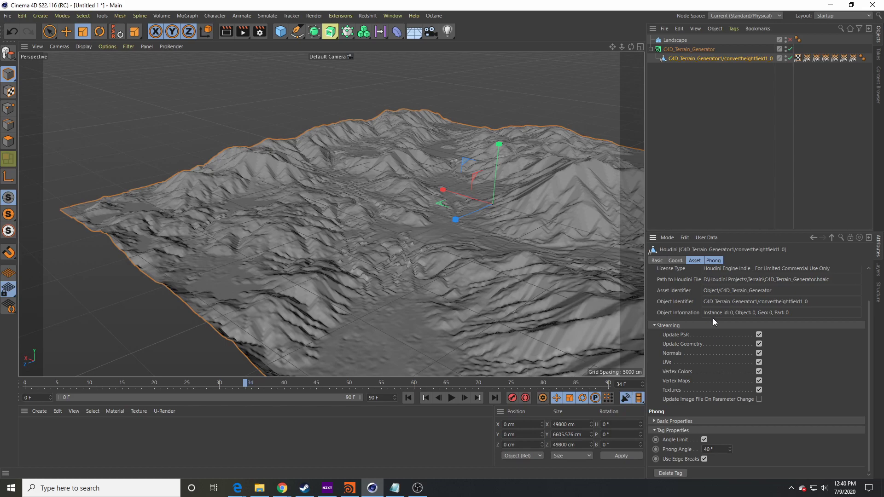
{"action": "left_click", "coordinate": [693, 261]}
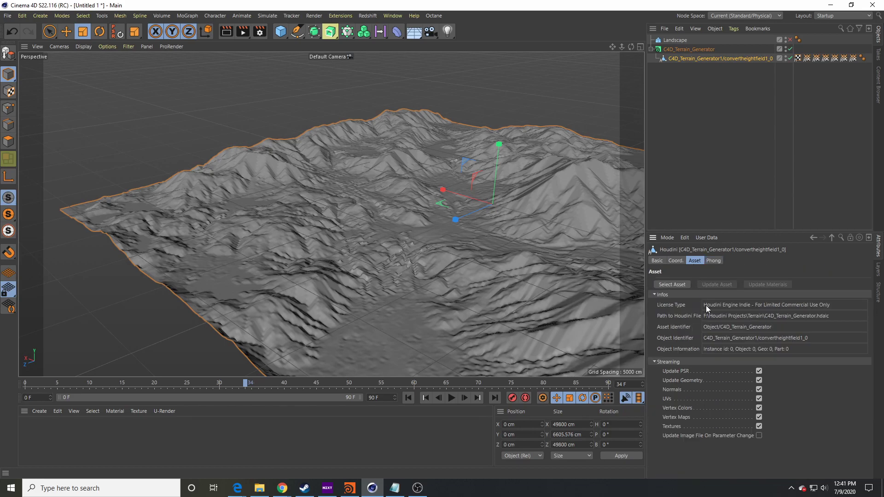
Step: Set C4D_Terrain_Generator's Blur Radius to 1
{"action": "left_click", "coordinate": [705, 49]}
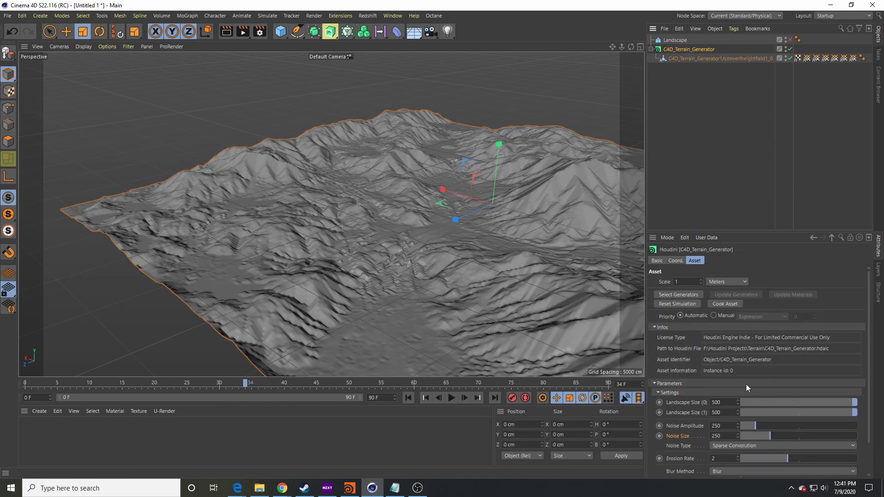
{"action": "left_click_drag", "start_coordinate": [719, 446], "coordinate": [662, 447]}
{"action": "type", "text": "1"}
{"action": "key", "text": "Return"}
{"action": "scroll", "coordinate": [446, 303], "scroll_direction": "up", "scroll_amount": 5}
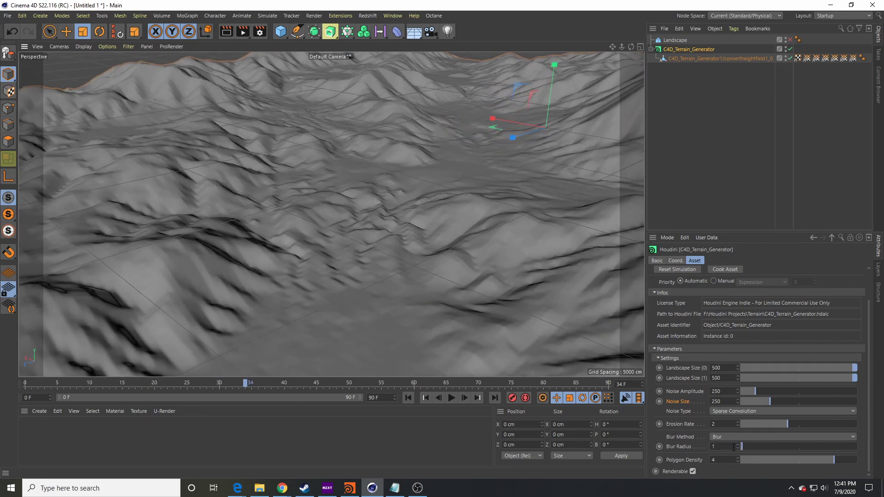
Step: Try a different Blur Radius on C4D_Terrain_Generator, inspect the terrain, and restore the radius to 1
{"action": "left_click_drag", "start_coordinate": [727, 447], "coordinate": [688, 447]}
{"action": "key", "text": "Return"}
{"action": "left_click_drag", "start_coordinate": [432, 260], "coordinate": [332, 213], "text": "alt"}
{"action": "left_click_drag", "start_coordinate": [716, 447], "coordinate": [673, 427]}
{"action": "type", "text": "1"}
{"action": "key", "text": "Return"}
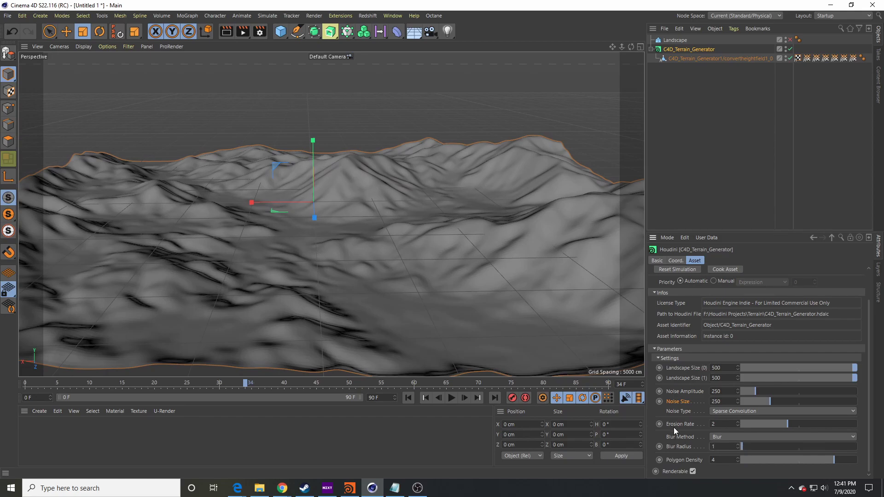
Step: Examine the blurred, eroded terrain's peaks and valleys from several angles, both close up and from a distance
{"action": "mouse_move", "coordinate": [337, 231]}
{"action": "left_mouse_down", "text": "alt"}
{"action": "mouse_move", "coordinate": [246, 241]}
{"action": "mouse_move", "coordinate": [361, 248]}
{"action": "mouse_move", "coordinate": [282, 264]}
{"action": "mouse_move", "coordinate": [346, 245]}
{"action": "left_mouse_up", "text": "alt"}
{"action": "left_click_drag", "start_coordinate": [422, 198], "coordinate": [454, 201], "text": "alt"}
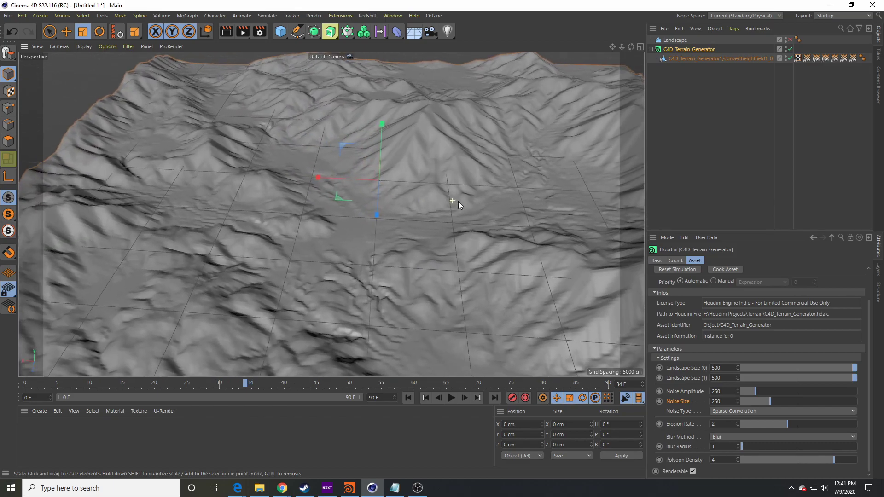
{"action": "right_click_drag", "start_coordinate": [454, 201], "coordinate": [537, 188], "text": "alt"}
{"action": "left_click_drag", "start_coordinate": [380, 179], "coordinate": [422, 219], "text": "alt"}
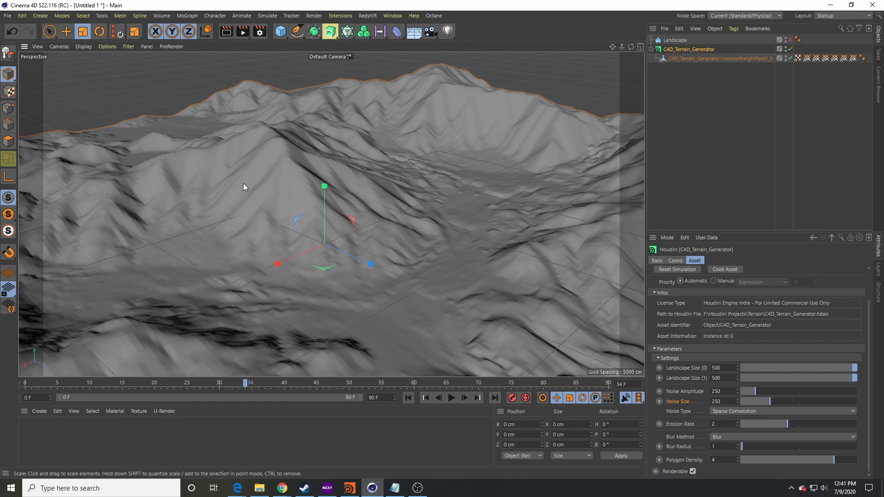
{"action": "left_click_drag", "start_coordinate": [303, 305], "coordinate": [282, 295], "text": "alt"}
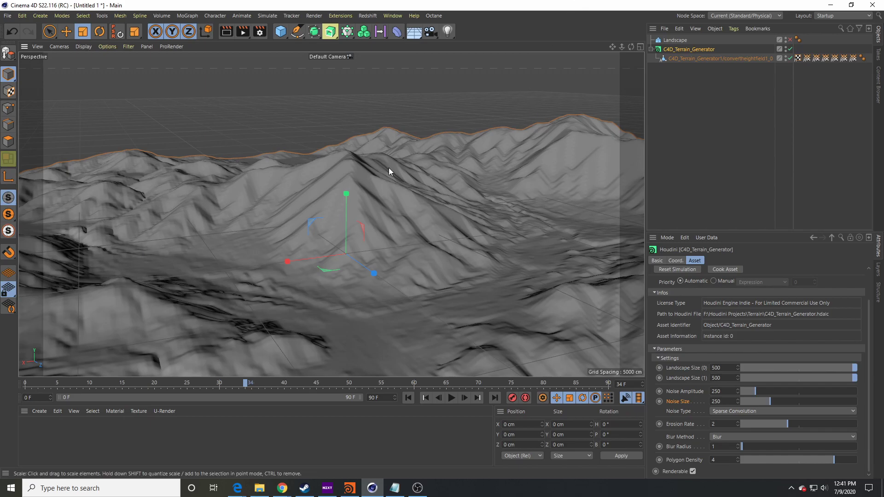
{"action": "left_click_drag", "start_coordinate": [358, 248], "coordinate": [452, 269], "text": "alt"}
{"action": "left_click_drag", "start_coordinate": [378, 266], "coordinate": [278, 257], "text": "alt"}
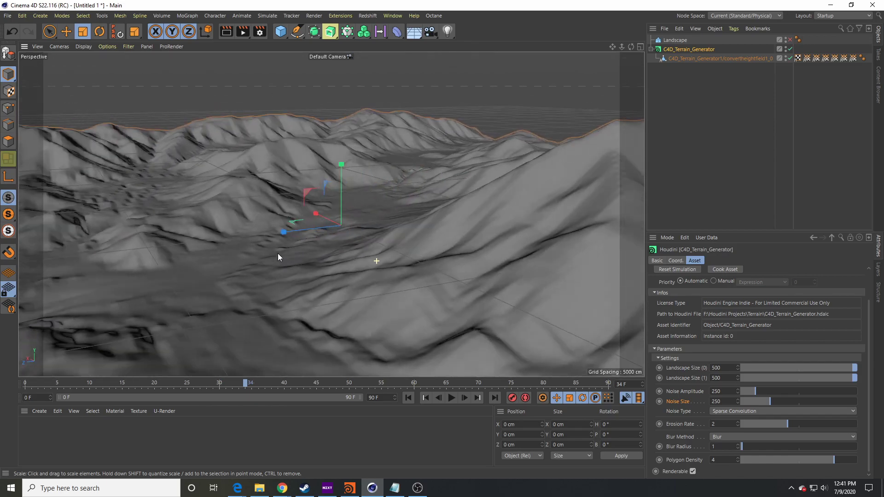
{"action": "left_click_drag", "start_coordinate": [340, 234], "coordinate": [426, 247], "text": "alt"}
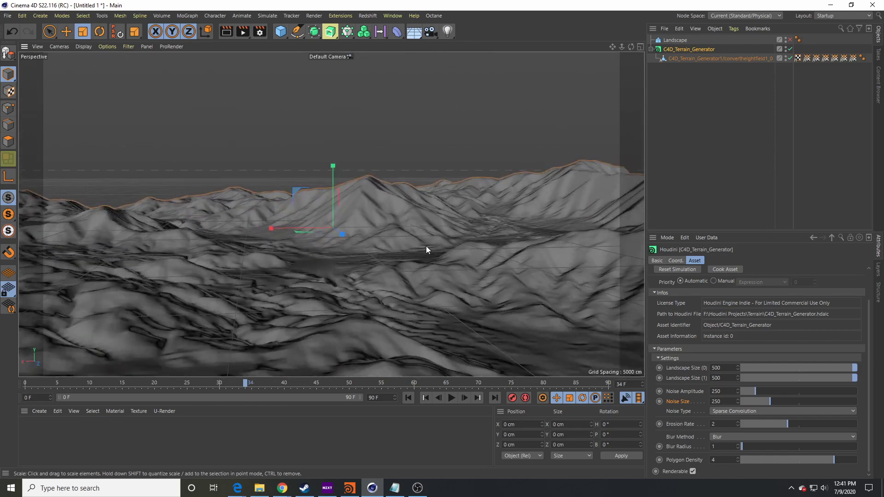